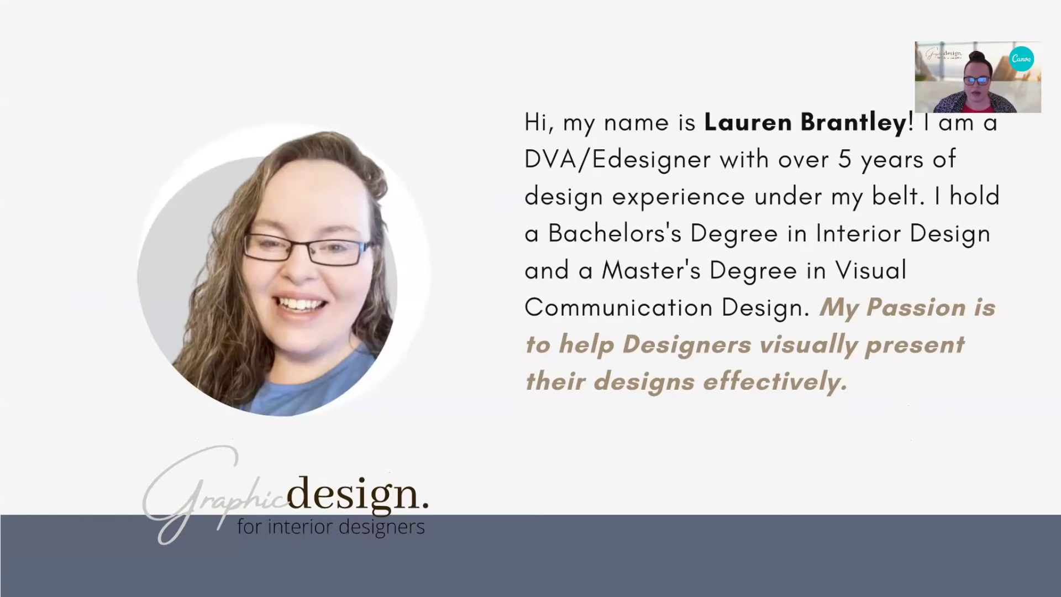
Exit the full-screen presentation and switch to the Canva site in a full-screen browser window.
mouse_move(1041, 296)
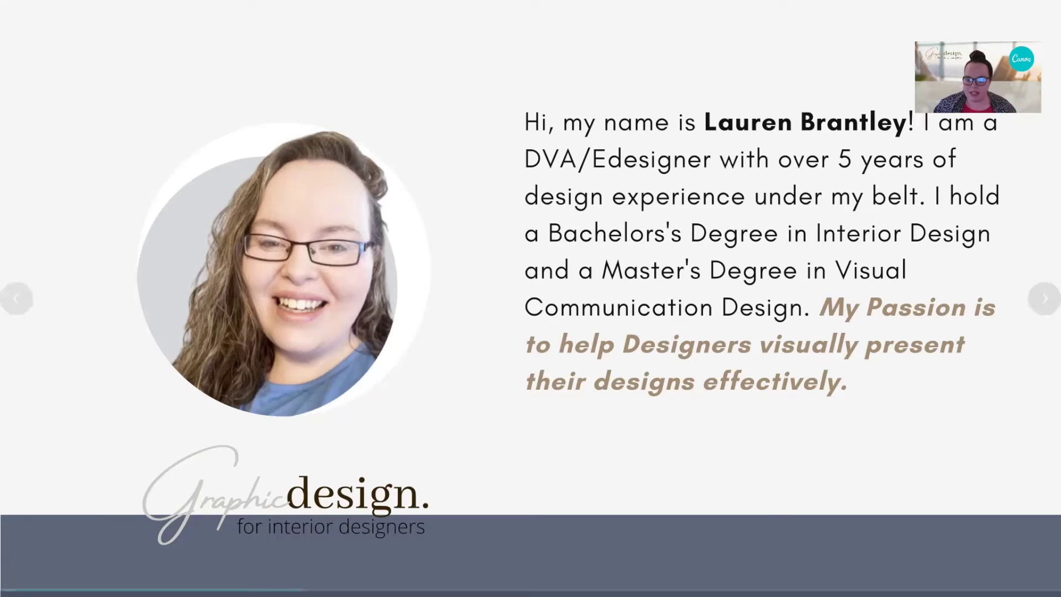
click(1031, 299)
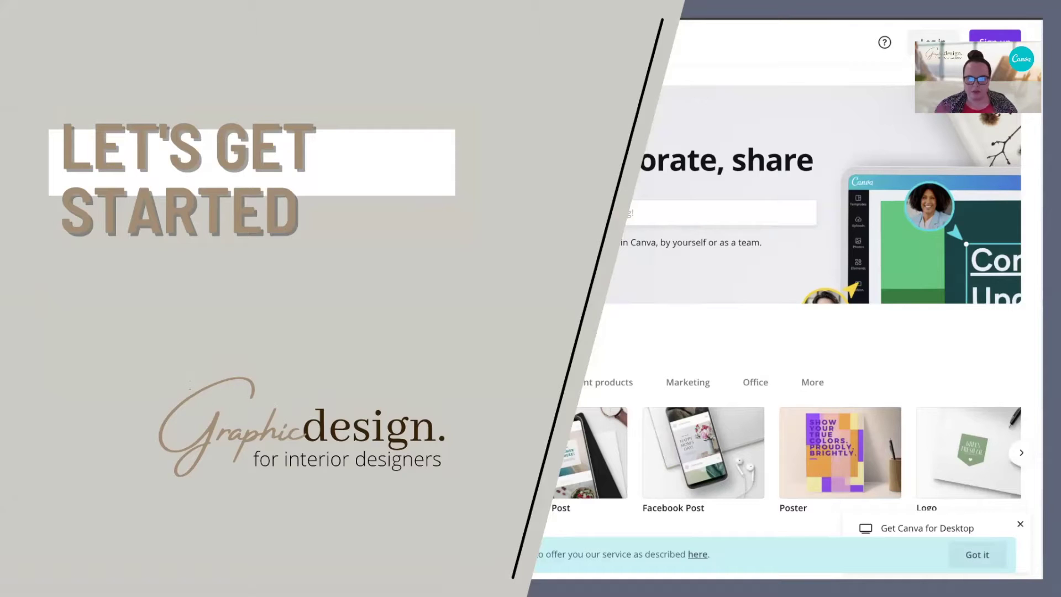
mouse_move(629, 350)
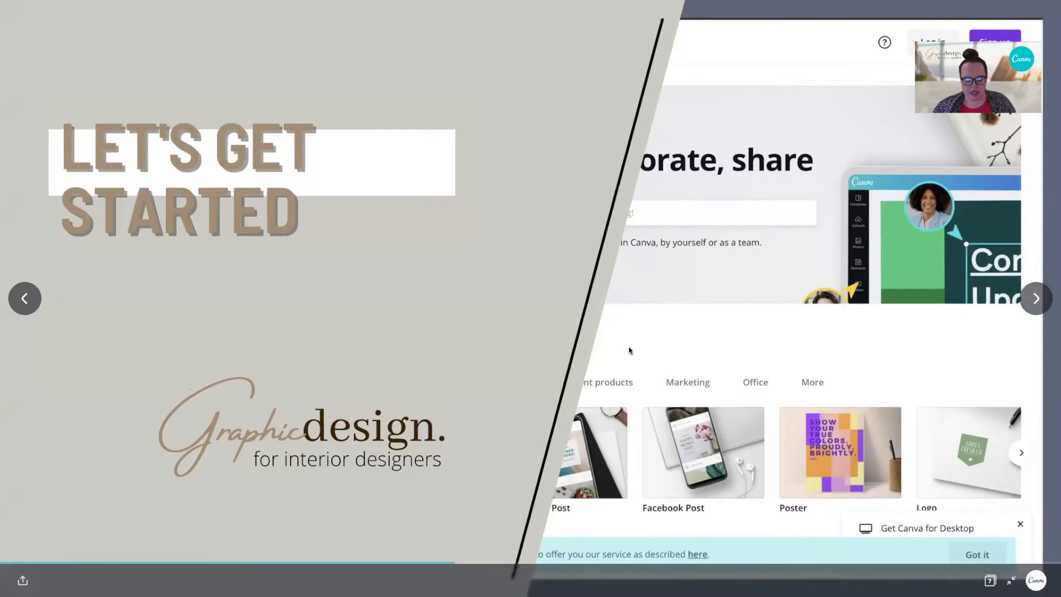
key(Escape)
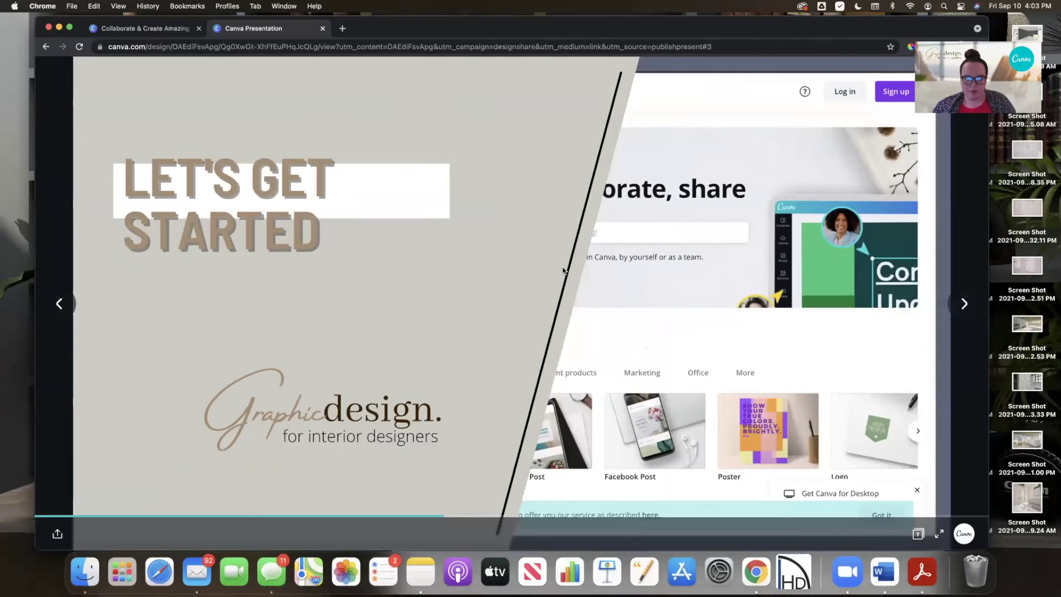
click(126, 32)
click(69, 27)
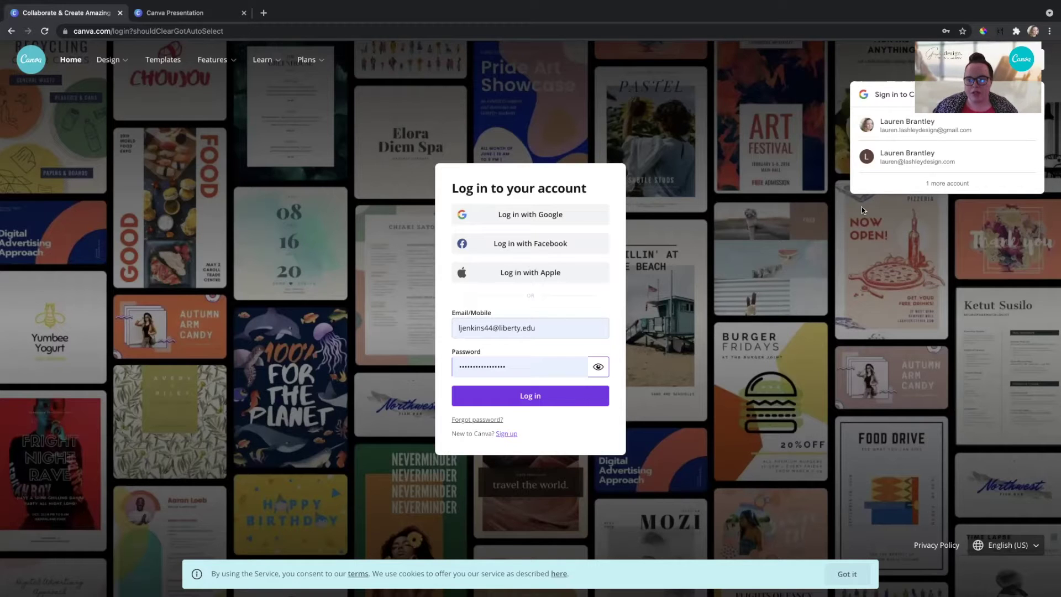
Log in to Canva with the business Google account and dismiss the Canva Pro team offer.
click(884, 158)
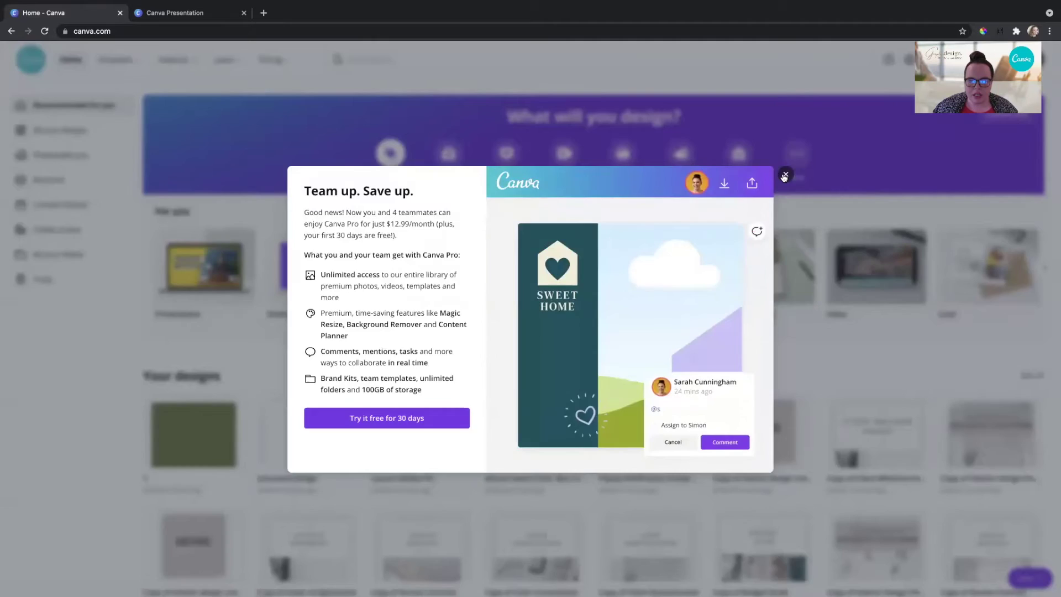
click(785, 174)
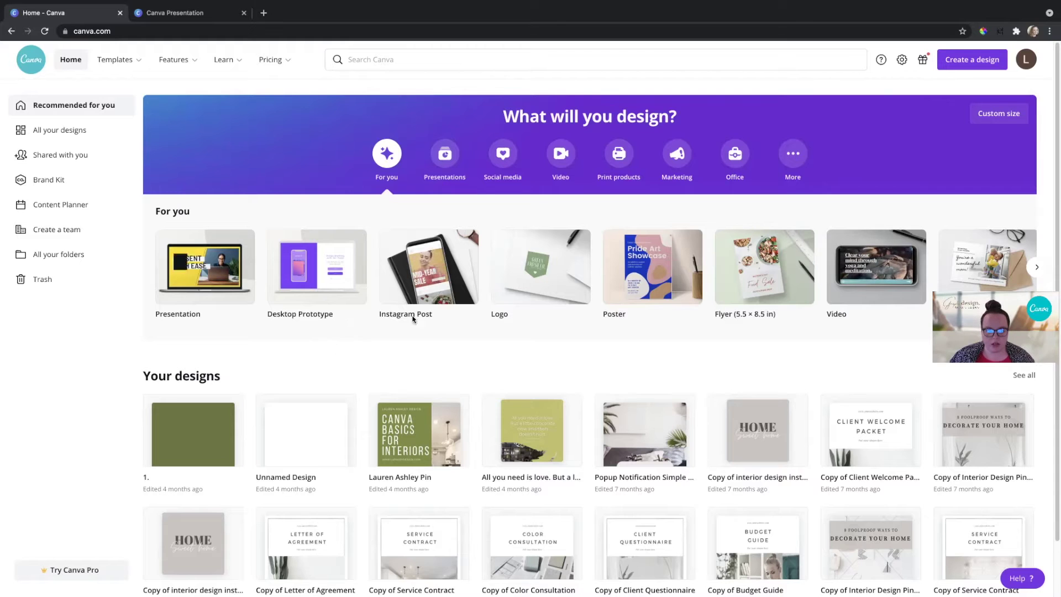
Look through the Presentations and Social media design categories on the home page.
click(448, 156)
click(508, 159)
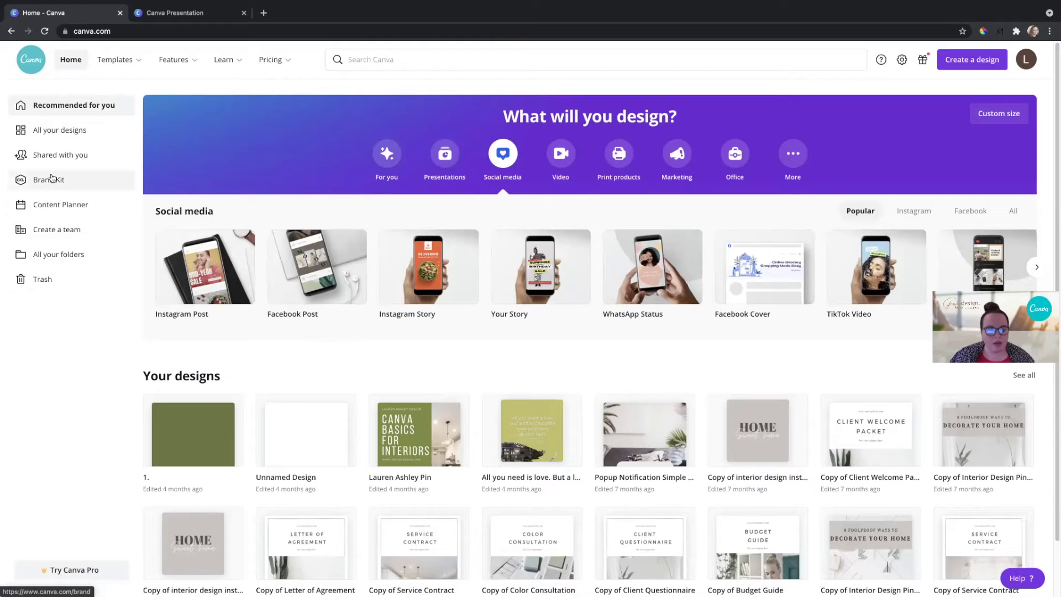
View the All your designs, Shared with you, Brand Kit and Content Planner pages in turn.
click(61, 131)
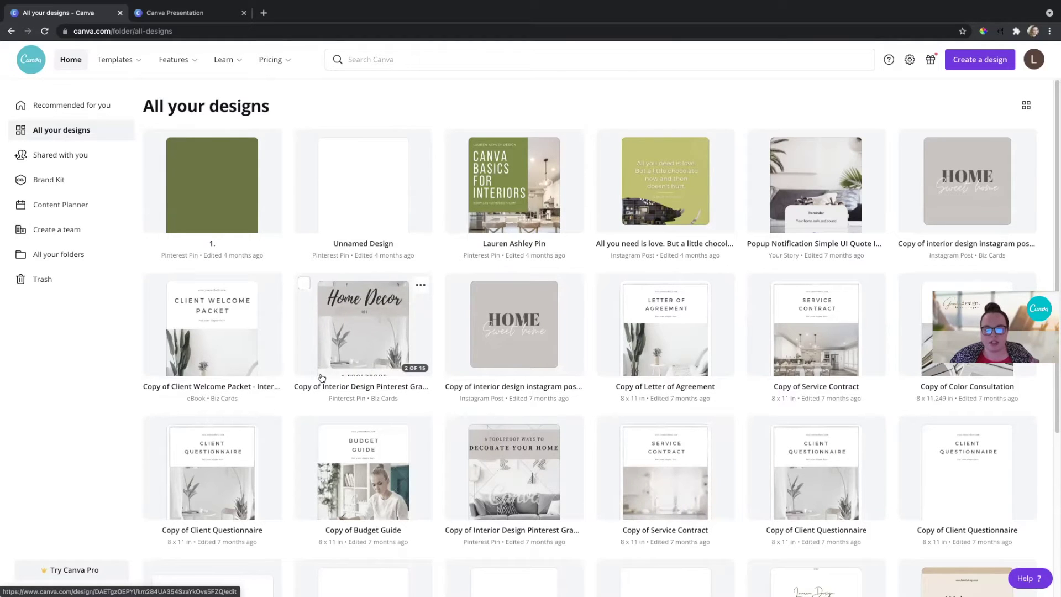
click(36, 160)
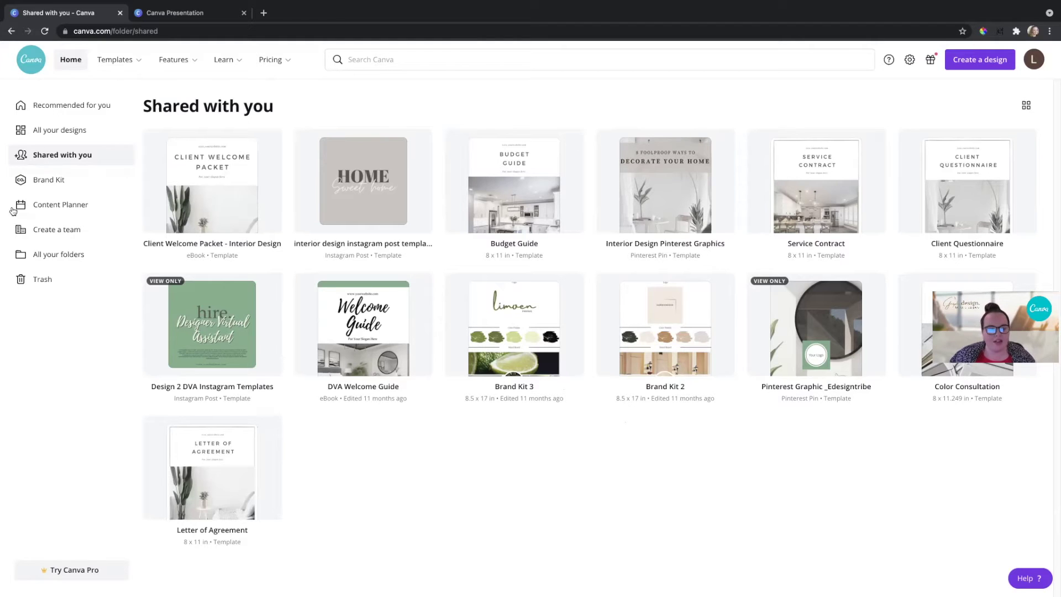
click(47, 179)
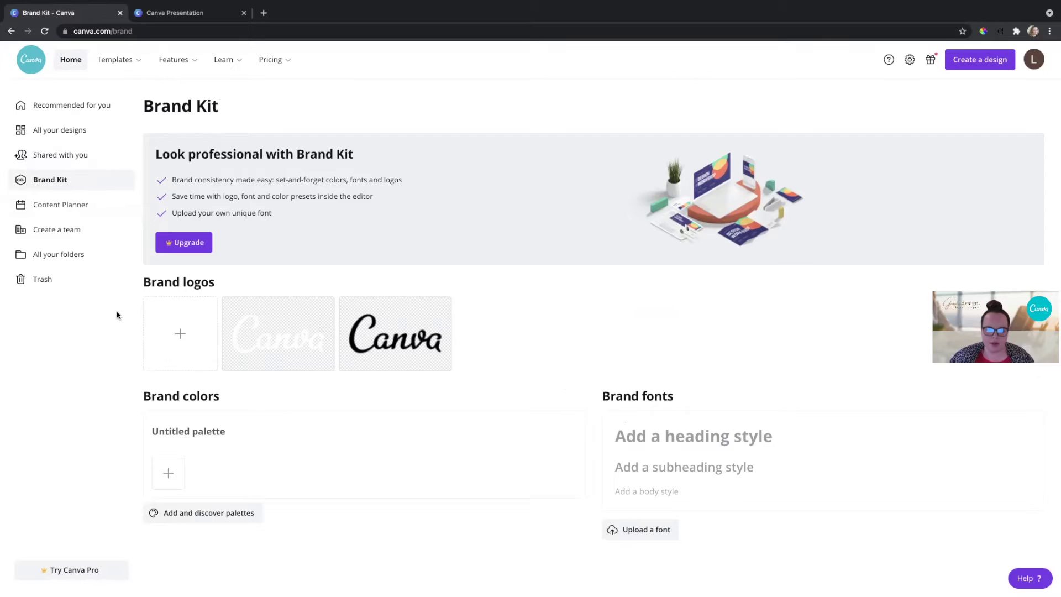
click(83, 209)
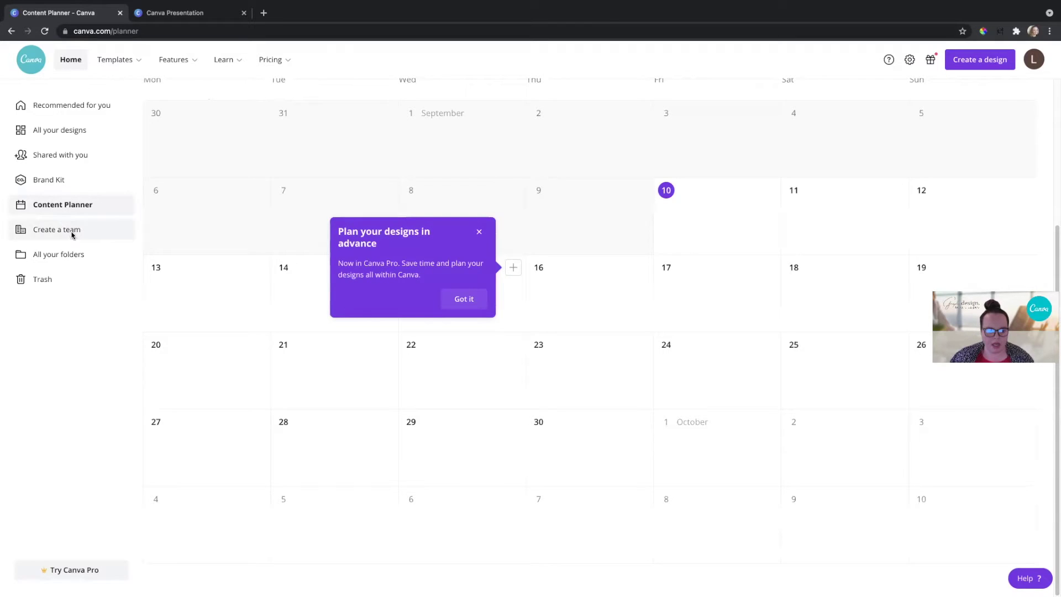
Review the team name, domain access and logo settings for creating a team, without creating one.
click(73, 236)
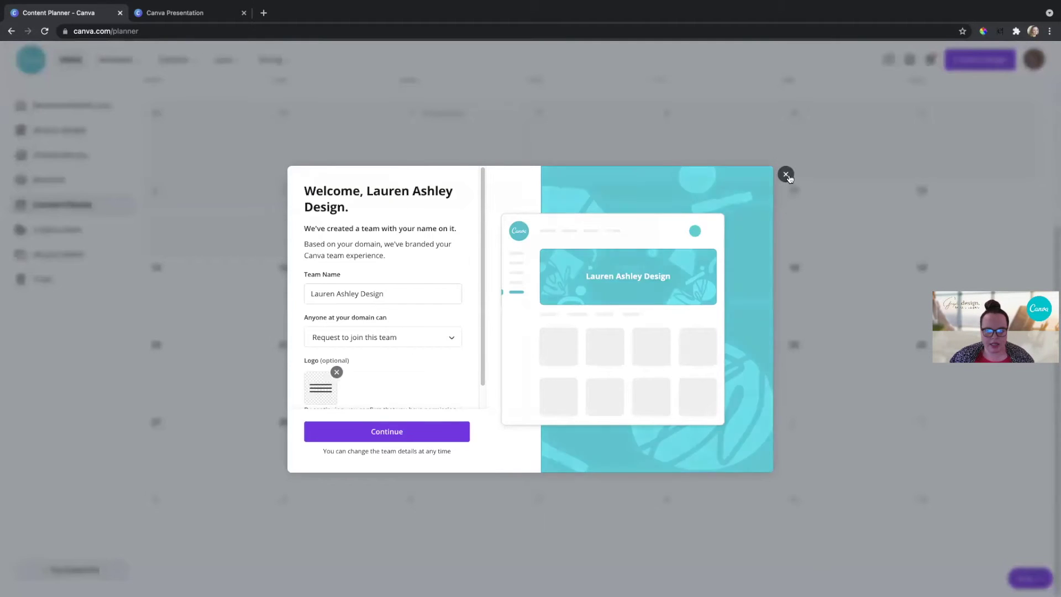
click(789, 175)
click(68, 230)
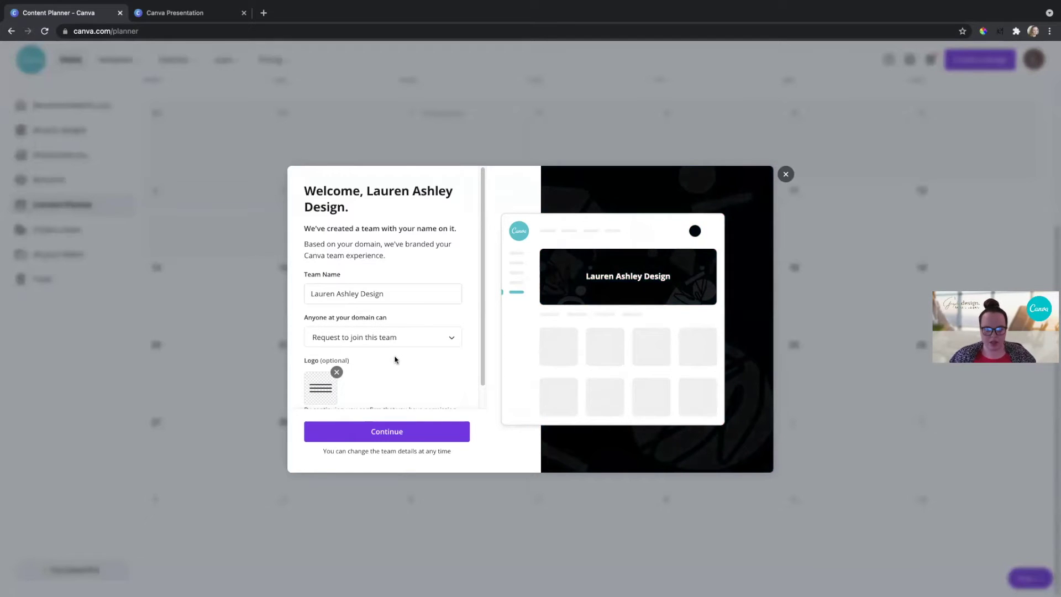
scroll(395, 357, down, 1)
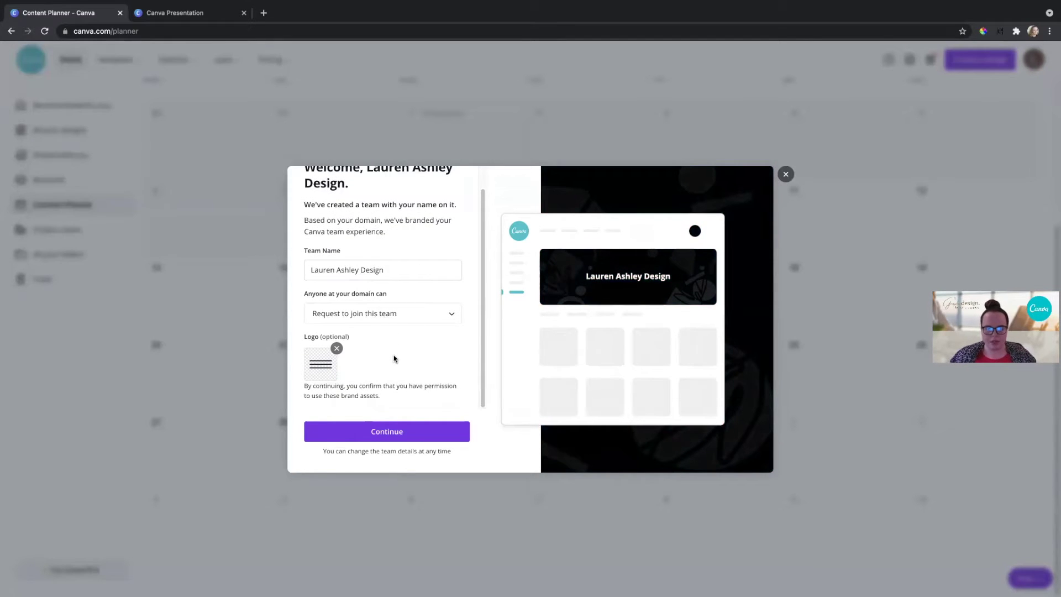
scroll(394, 358, up, 1)
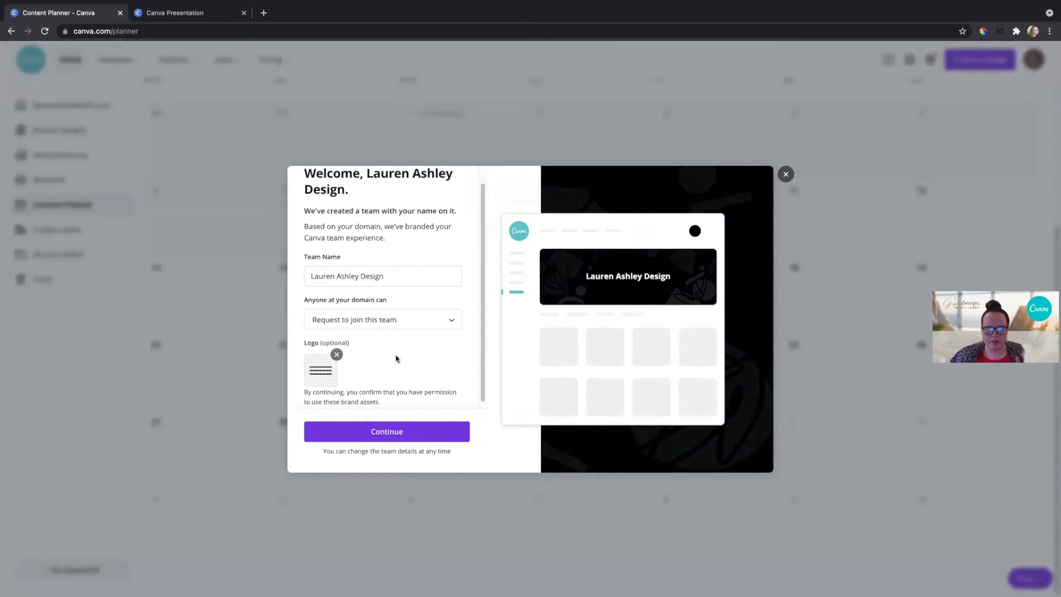
scroll(395, 359, down, 1)
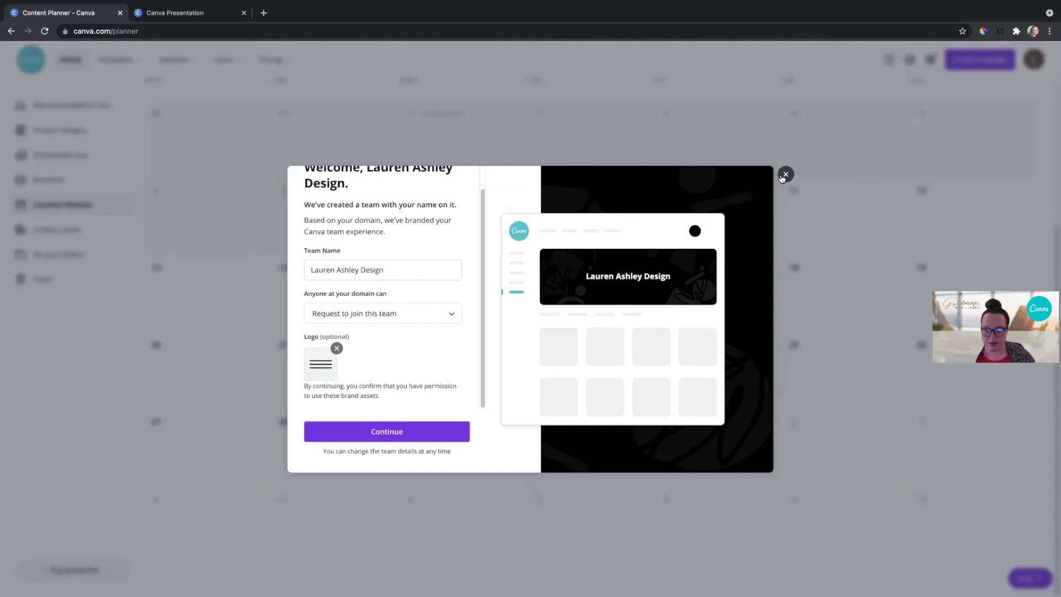
click(785, 175)
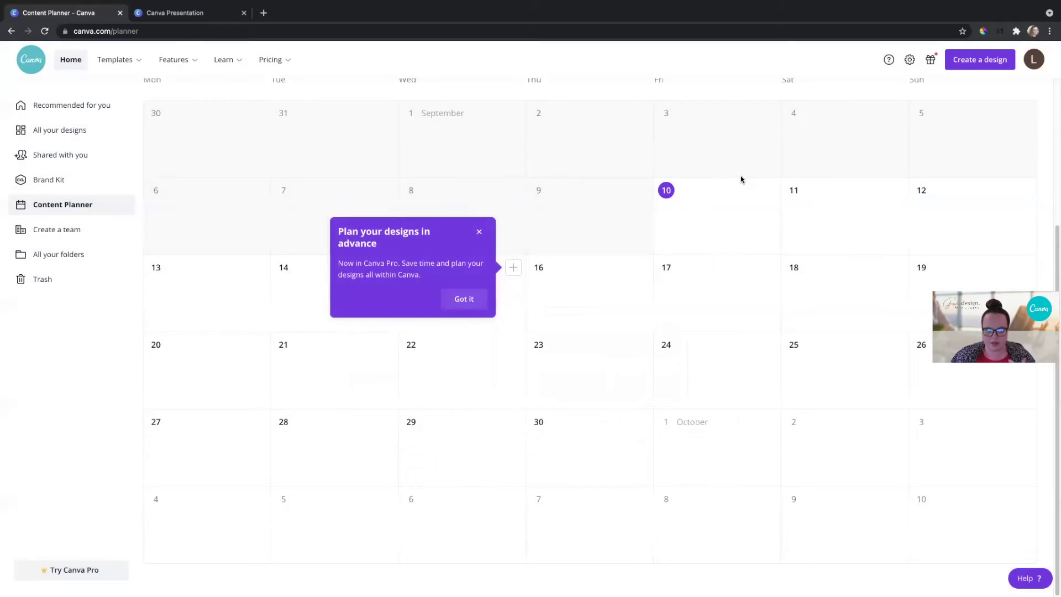
Open the overview of all folders and try to create a folder named "Pres".
click(69, 258)
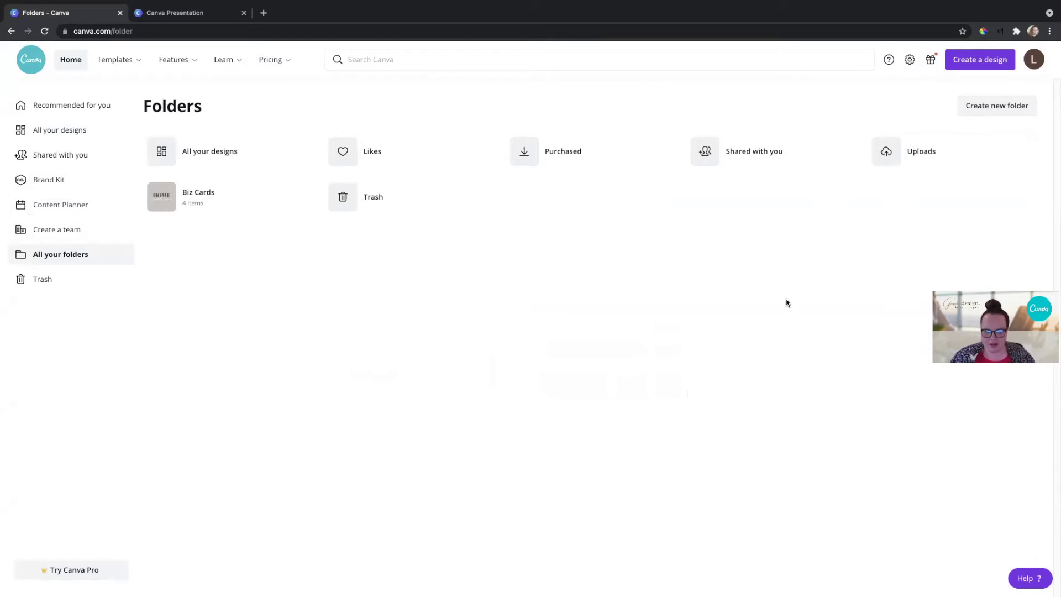
click(965, 106)
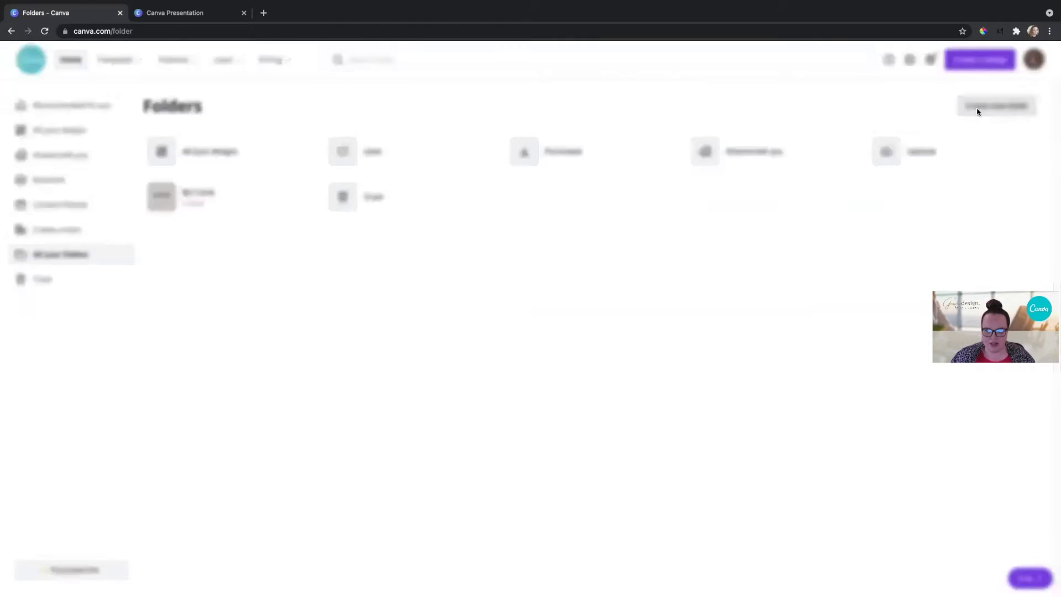
click(605, 287)
click(688, 229)
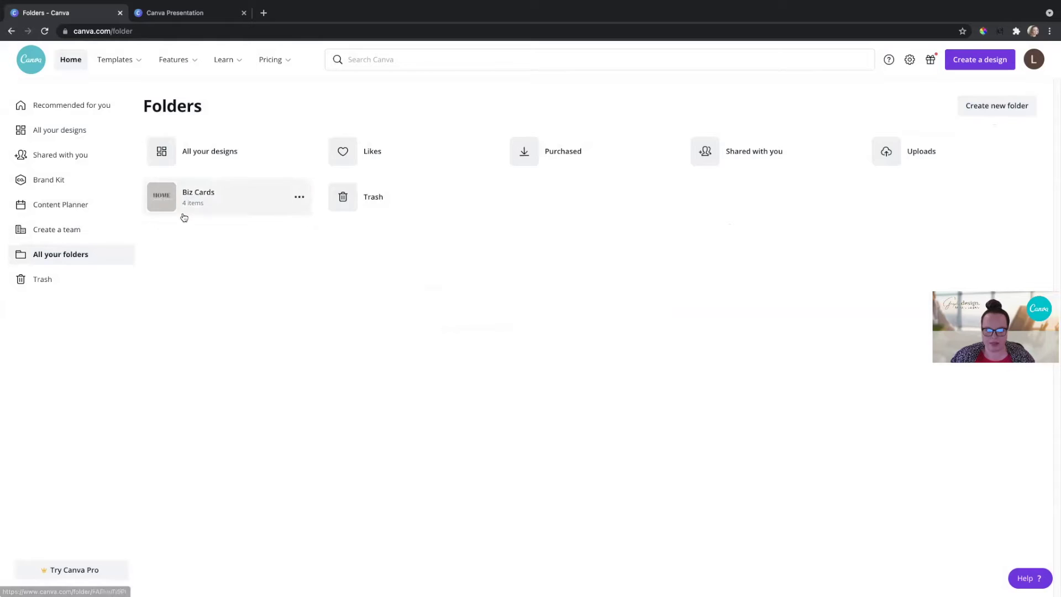
click(982, 110)
click(440, 289)
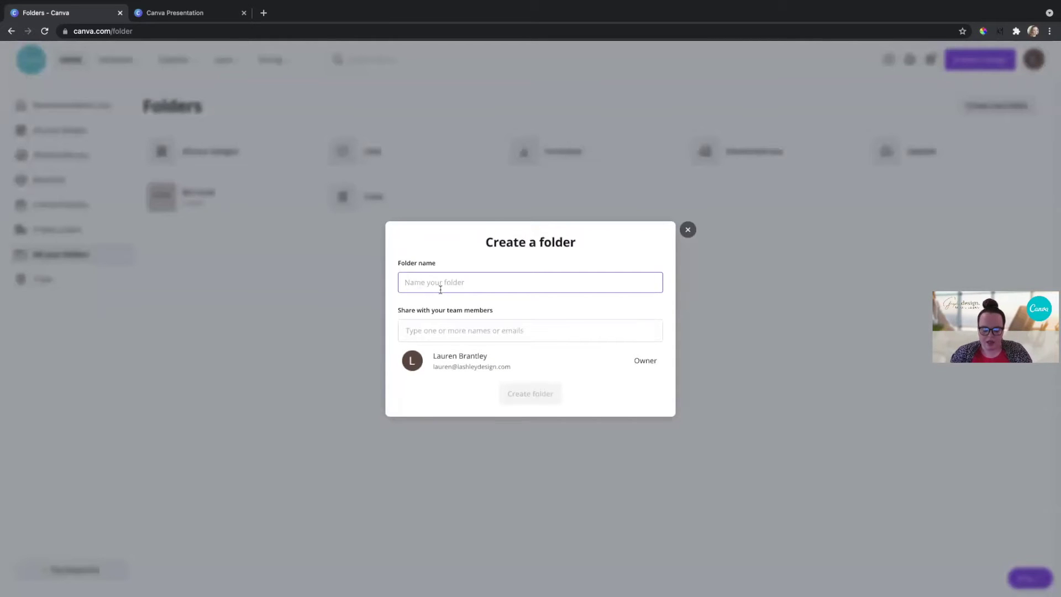
text(Pres)
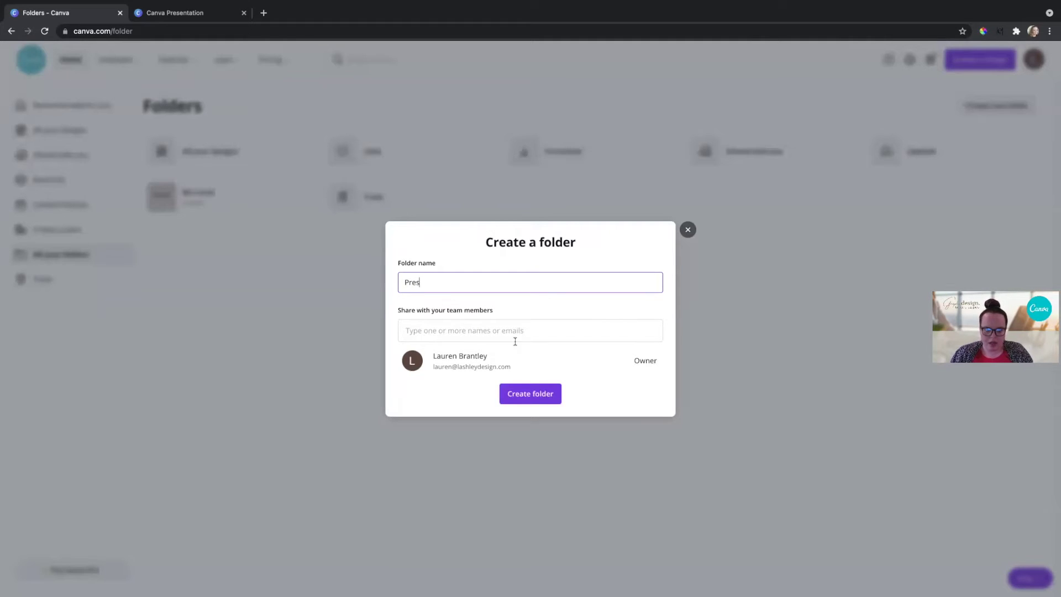
click(526, 400)
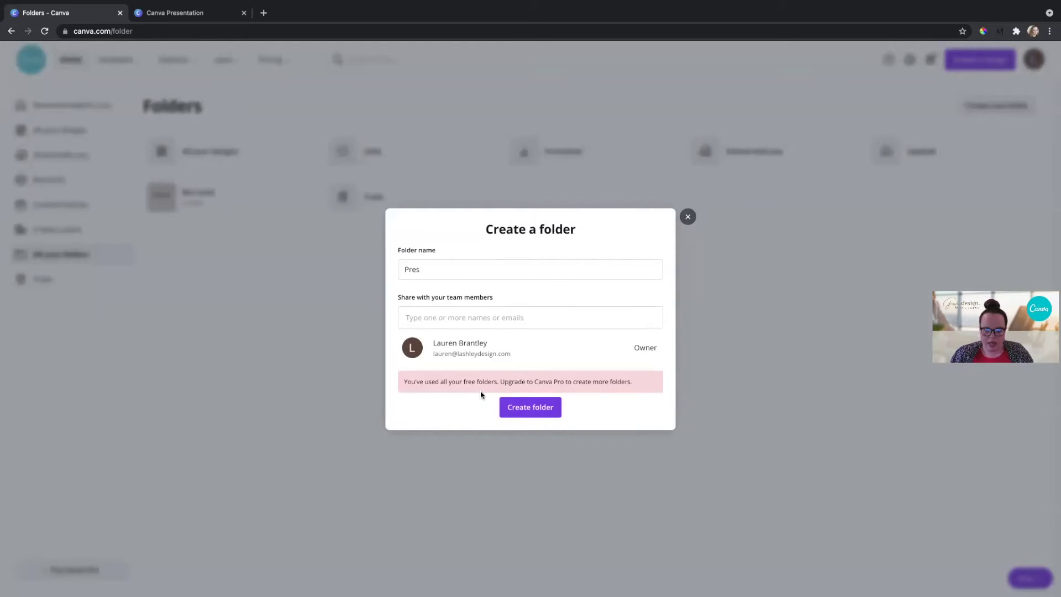
click(687, 217)
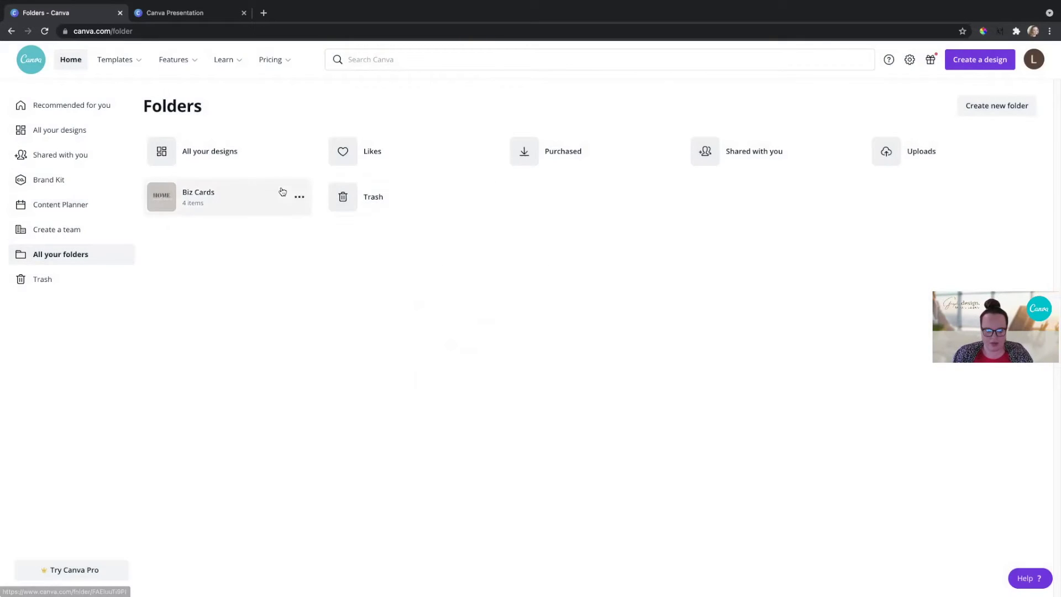
Try to delete the Biz Cards folder.
click(299, 197)
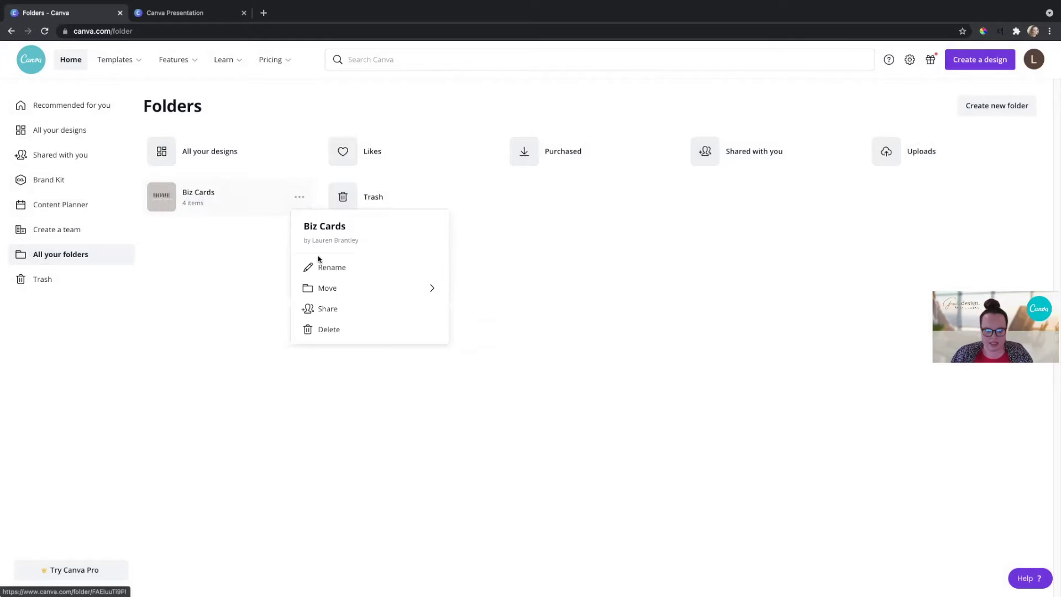
click(329, 334)
click(648, 354)
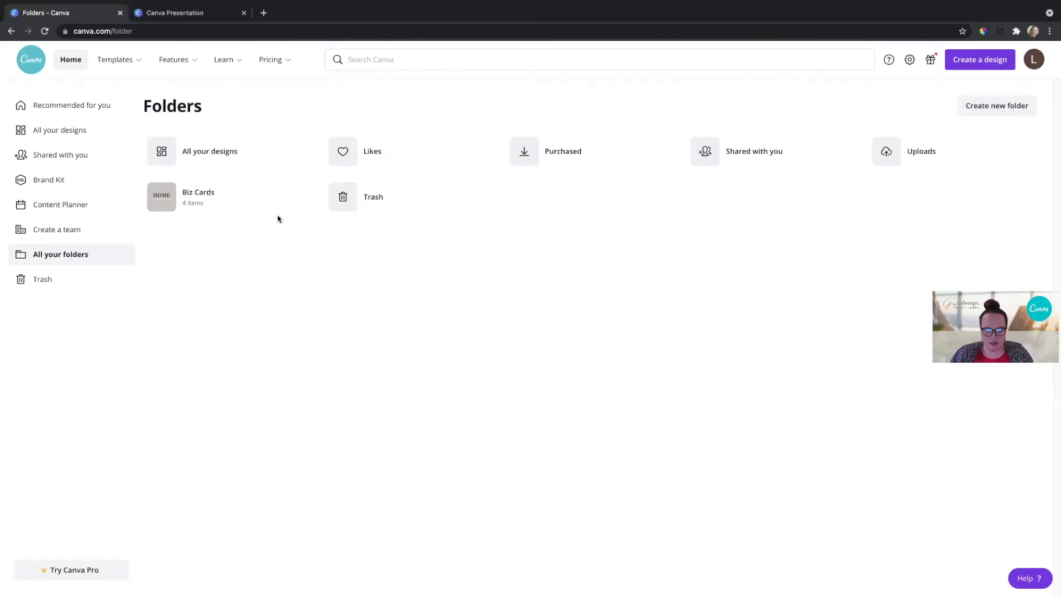
View the contents of the Biz Cards folder and of the Trash.
click(232, 206)
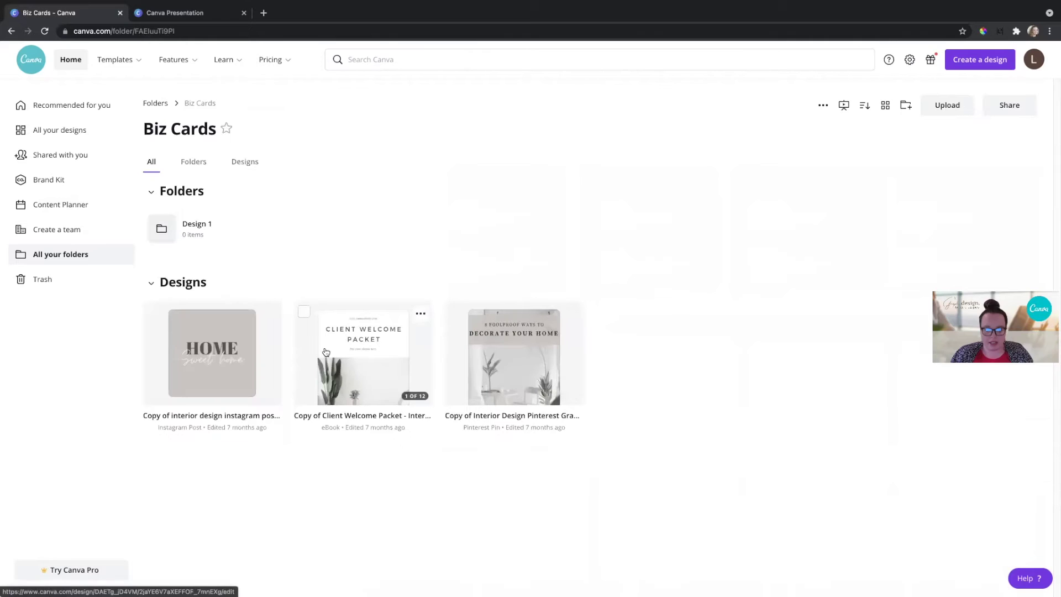
click(160, 105)
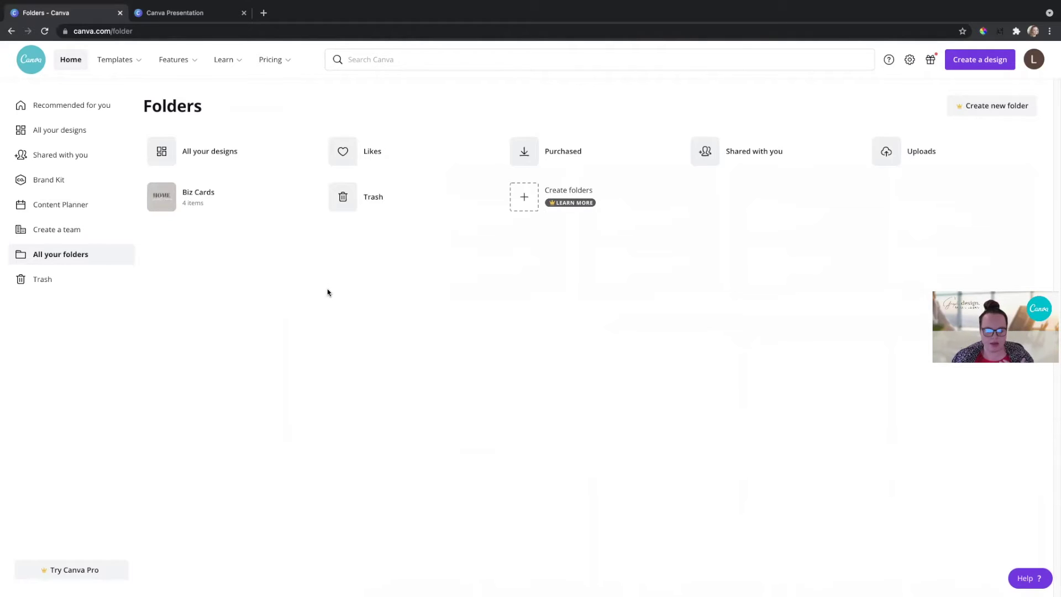
click(34, 290)
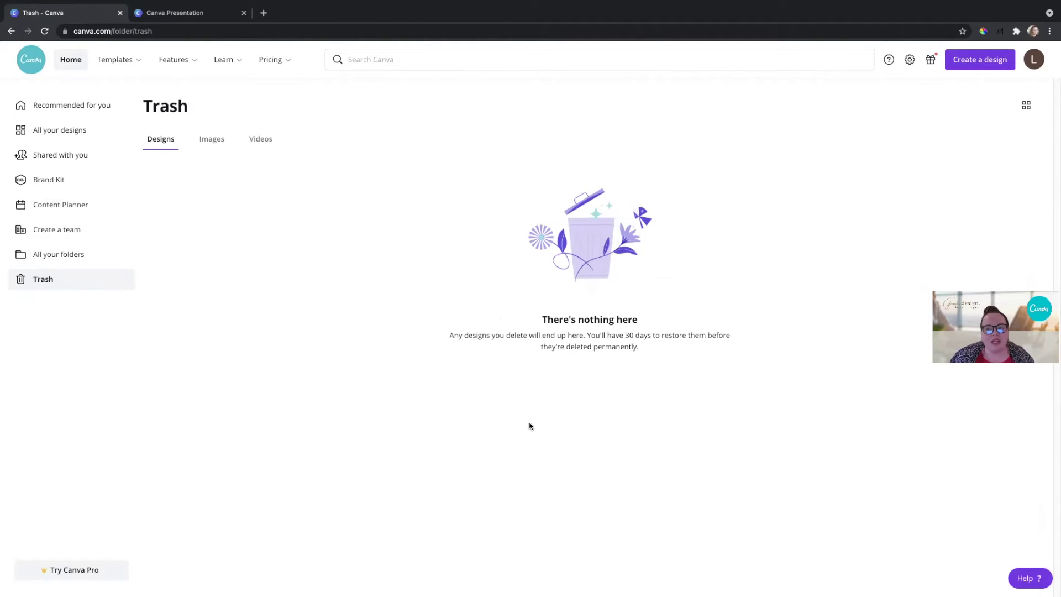
Return to the home page and look over what Canva offers under Templates, Features and Learn.
mouse_move(226, 60)
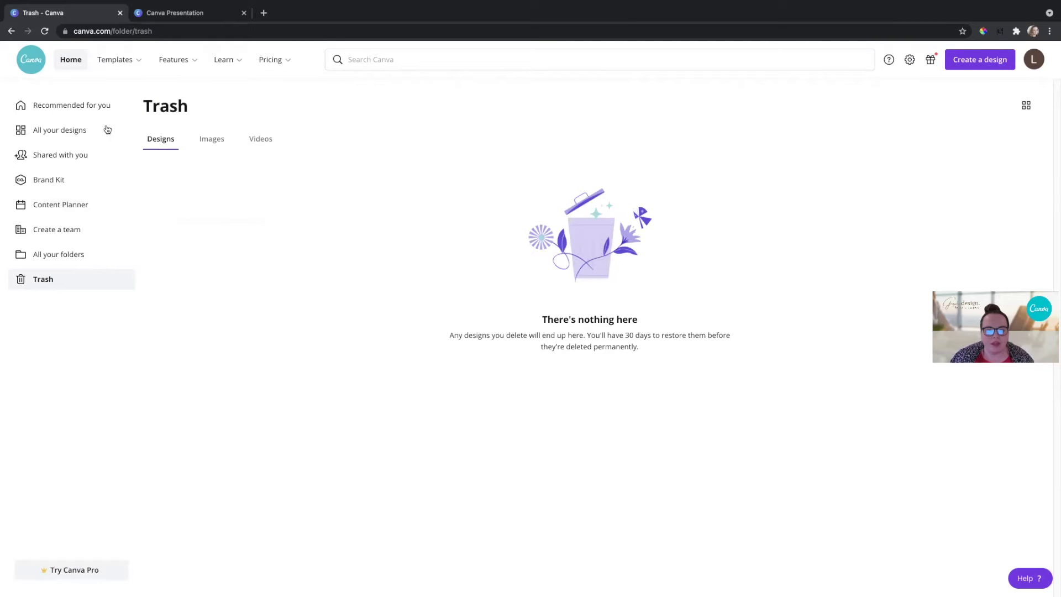
click(71, 59)
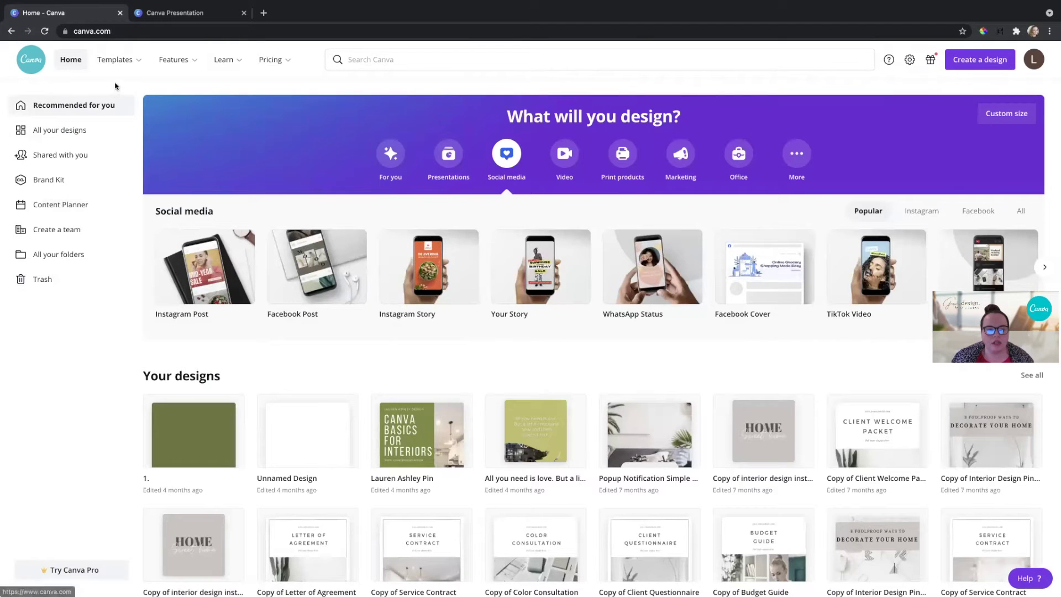
mouse_move(118, 60)
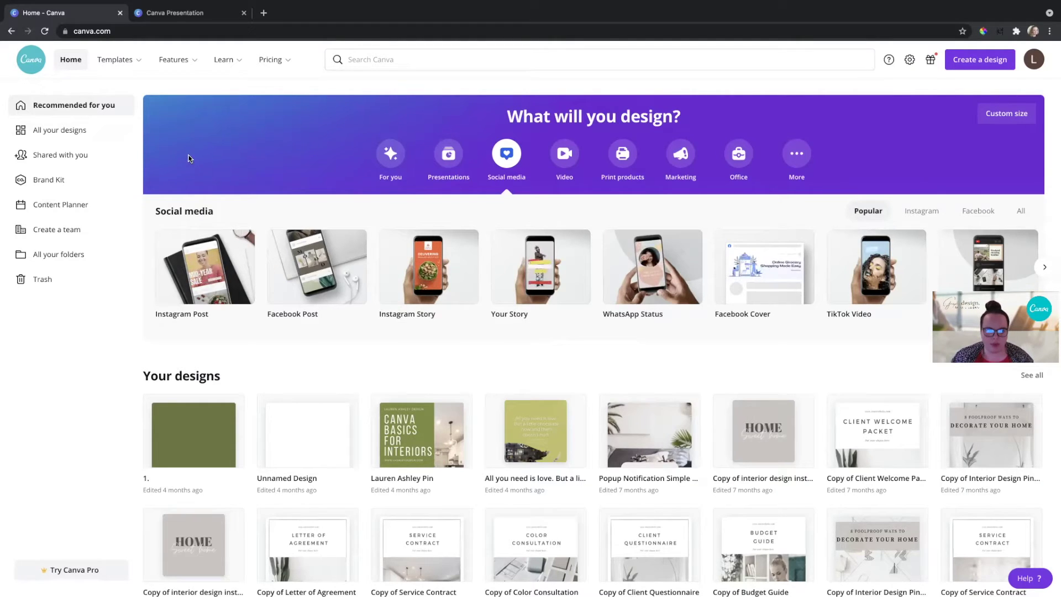
mouse_move(191, 73)
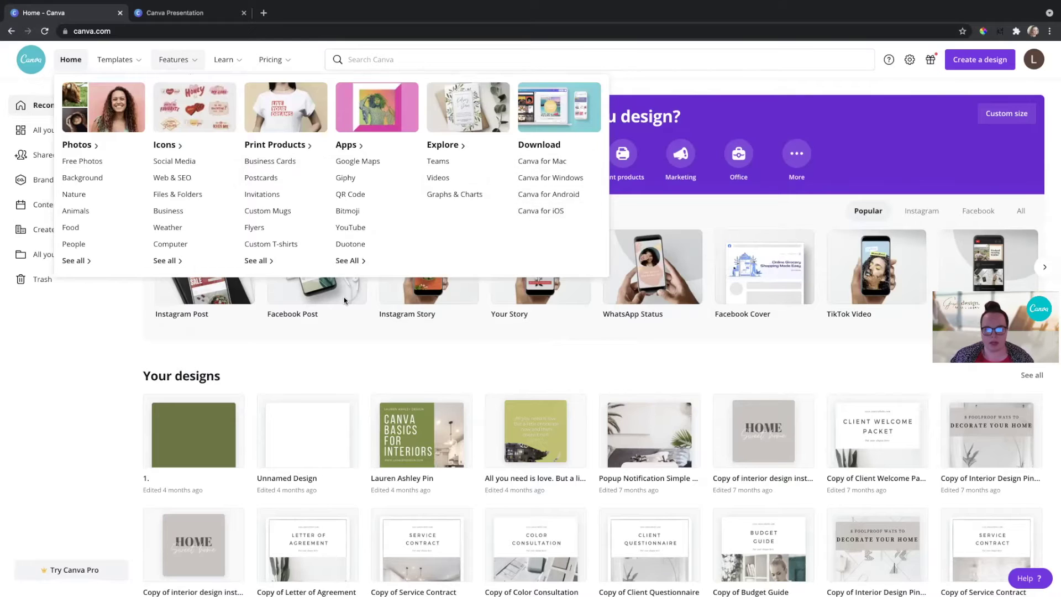
mouse_move(235, 76)
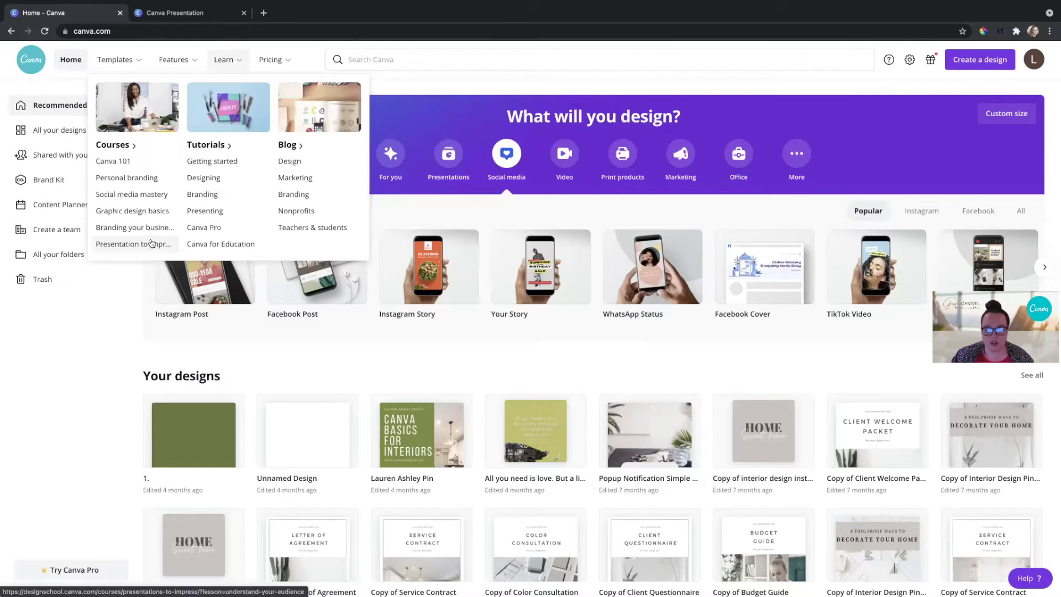
Look over the subscription plans offered under Pricing.
mouse_move(270, 60)
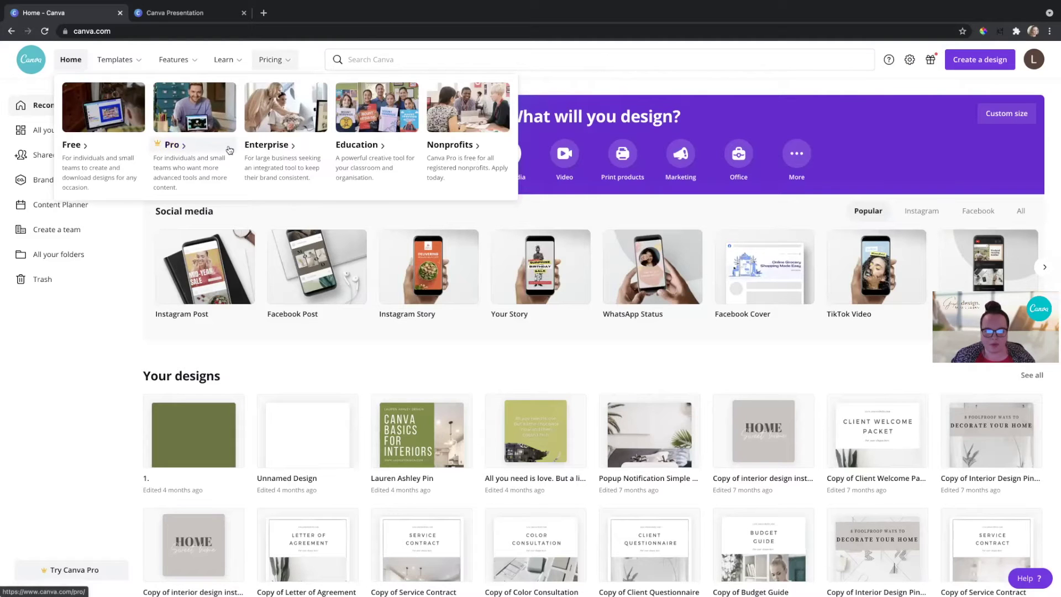
mouse_move(270, 59)
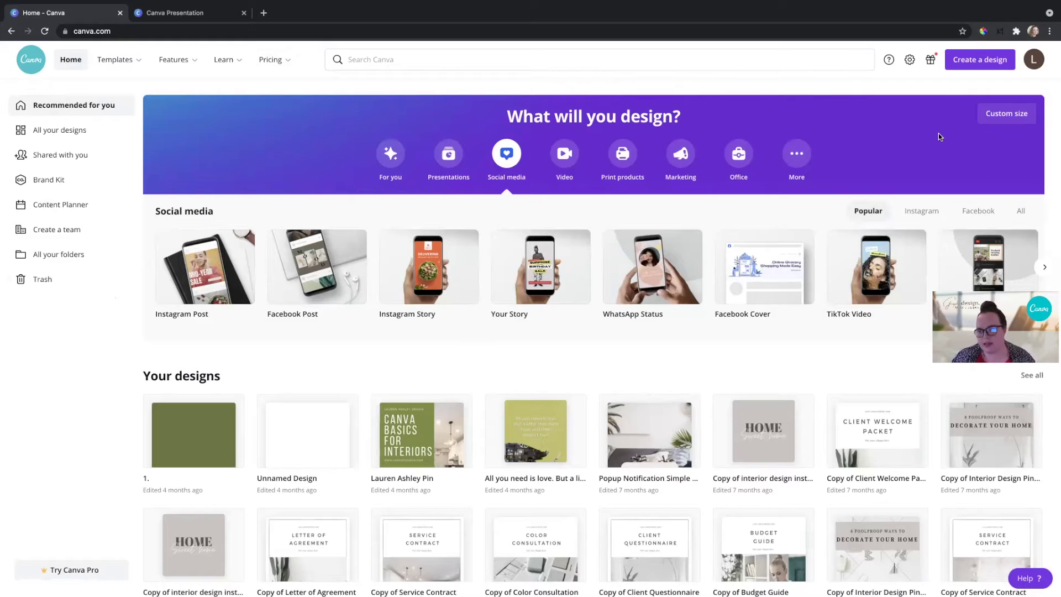
Look through the design types, search for "Pin" and create a blank 1080 x 1920 Pinterest Pin, dismissing the welcome message.
click(967, 62)
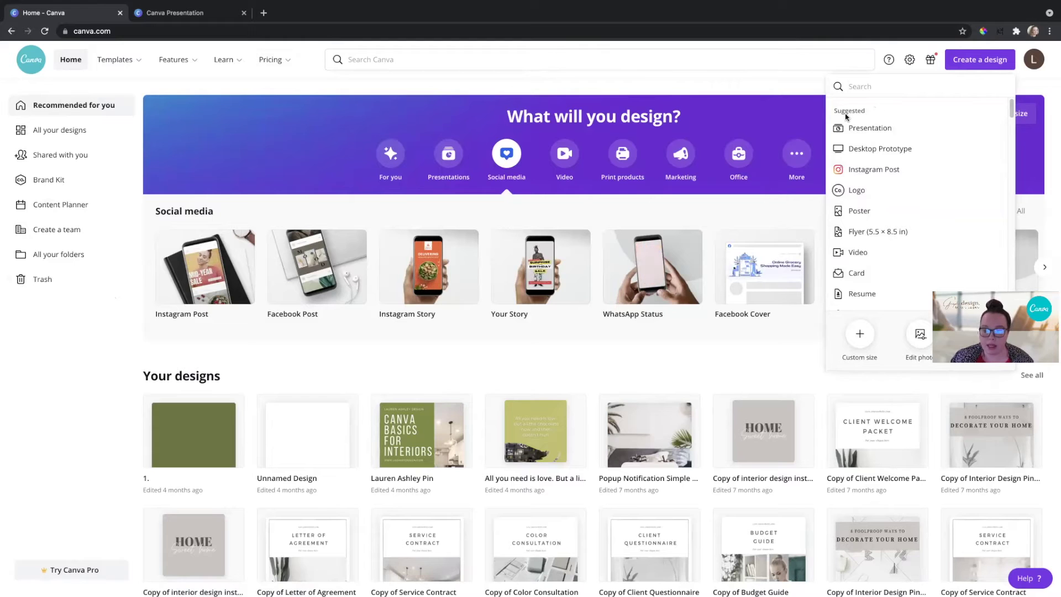
scroll(866, 221, down, 5)
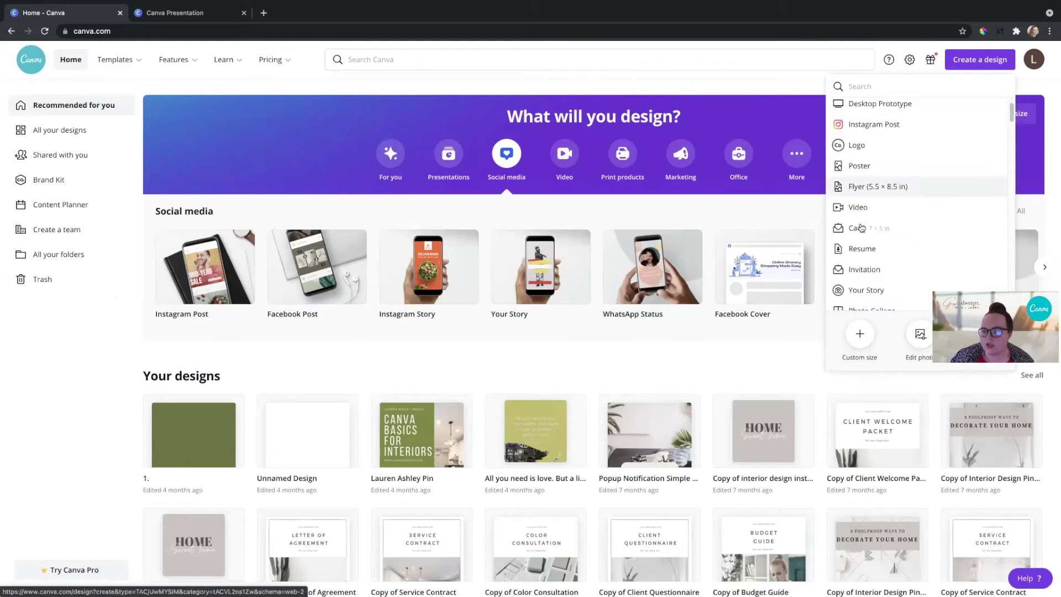
scroll(866, 221, down, 5)
scroll(911, 160, up, 8)
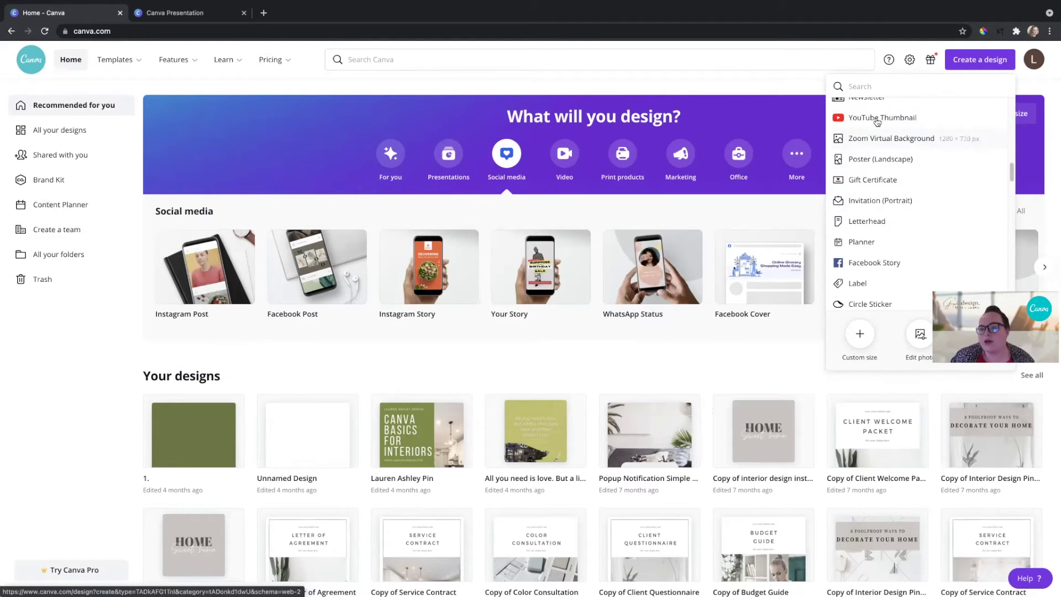
scroll(877, 109, up, 3)
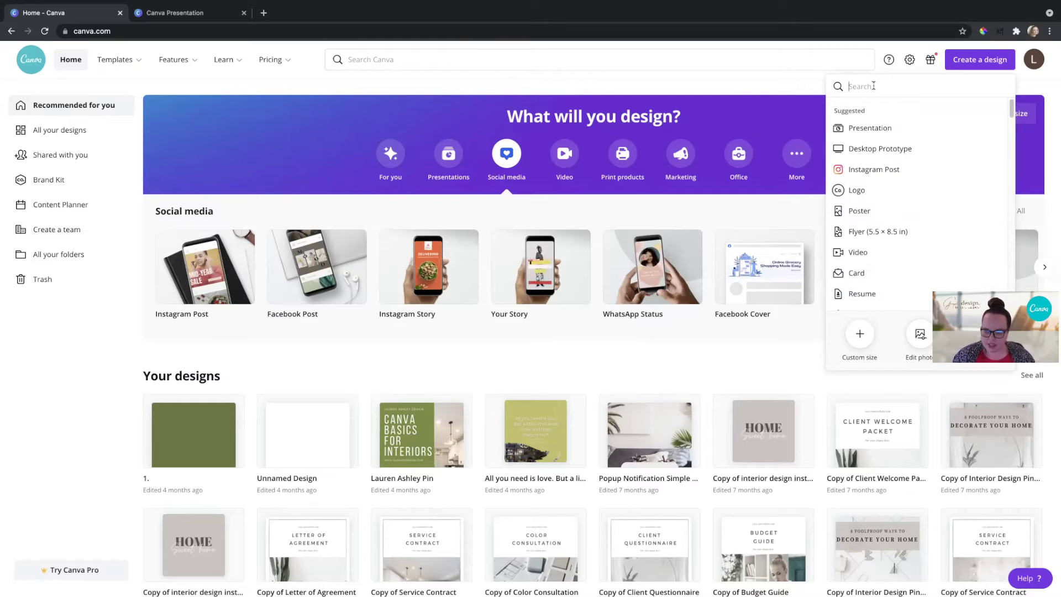
text(Pin)
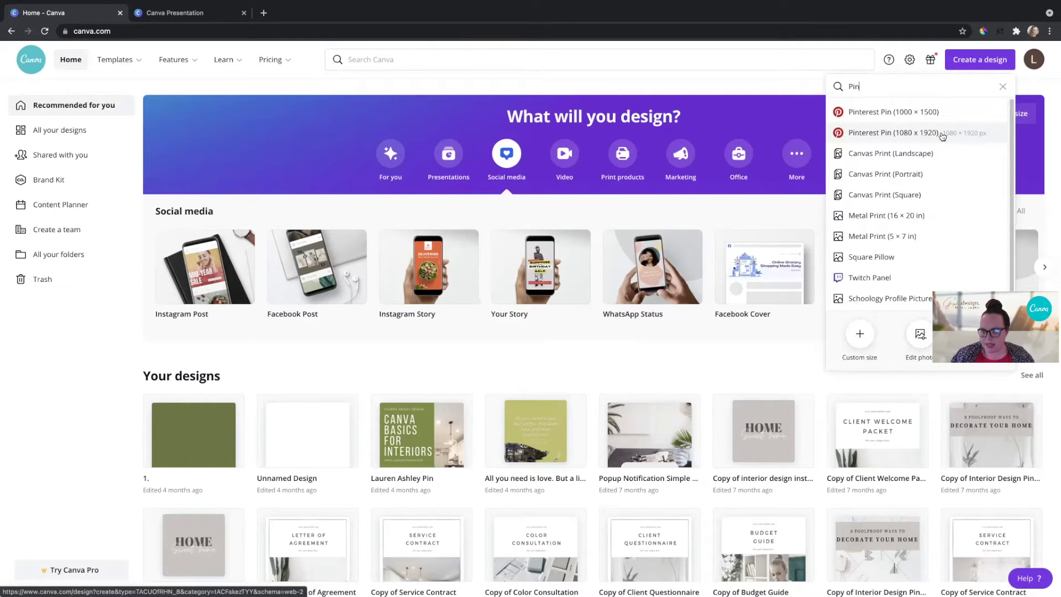
click(887, 133)
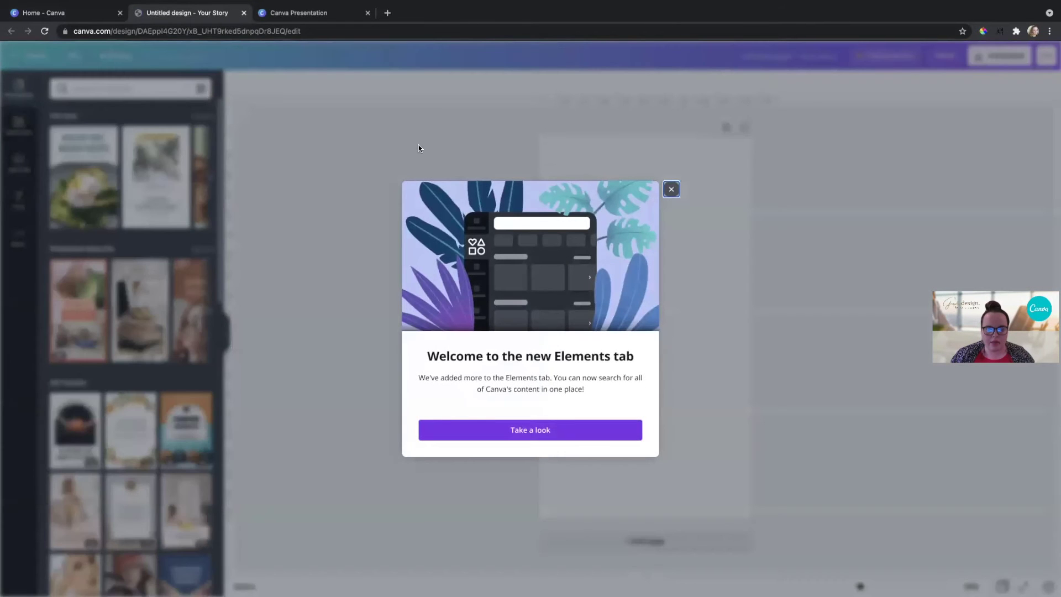
click(671, 189)
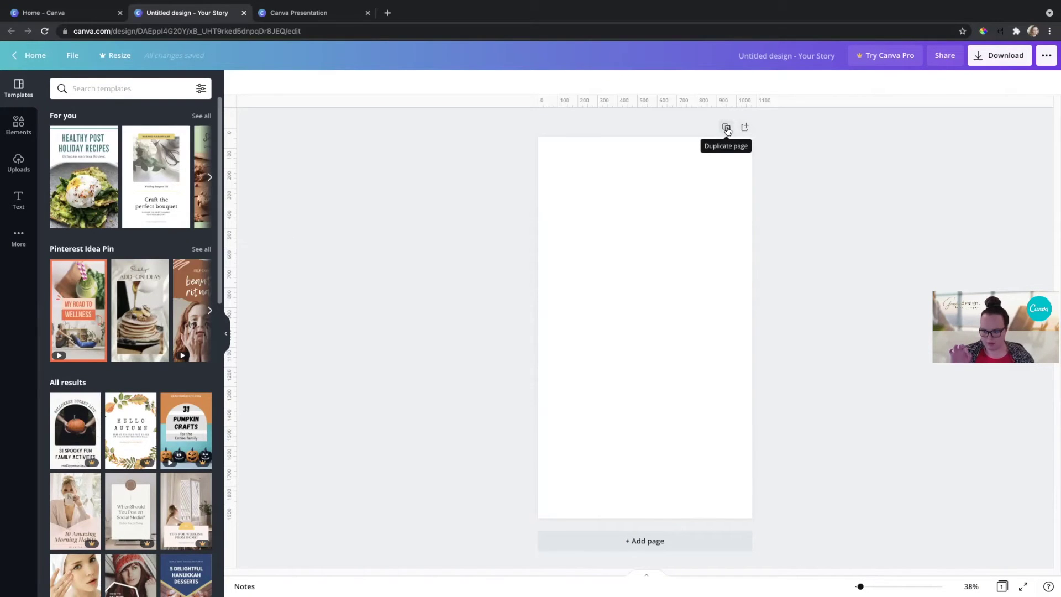
Duplicate the blank page and delete the copy, and do the same with a newly added page.
click(727, 129)
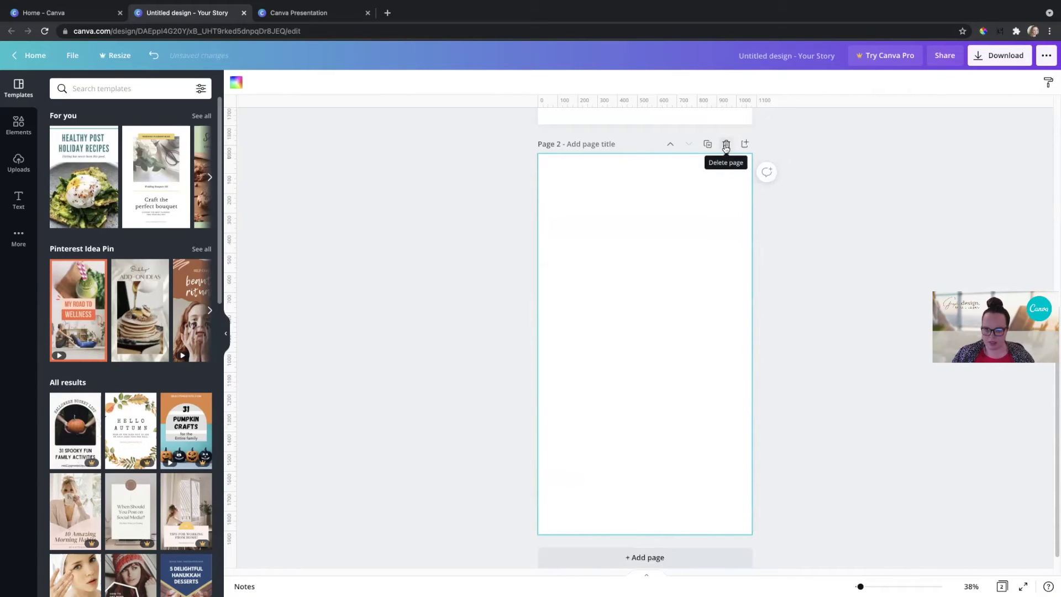
click(726, 144)
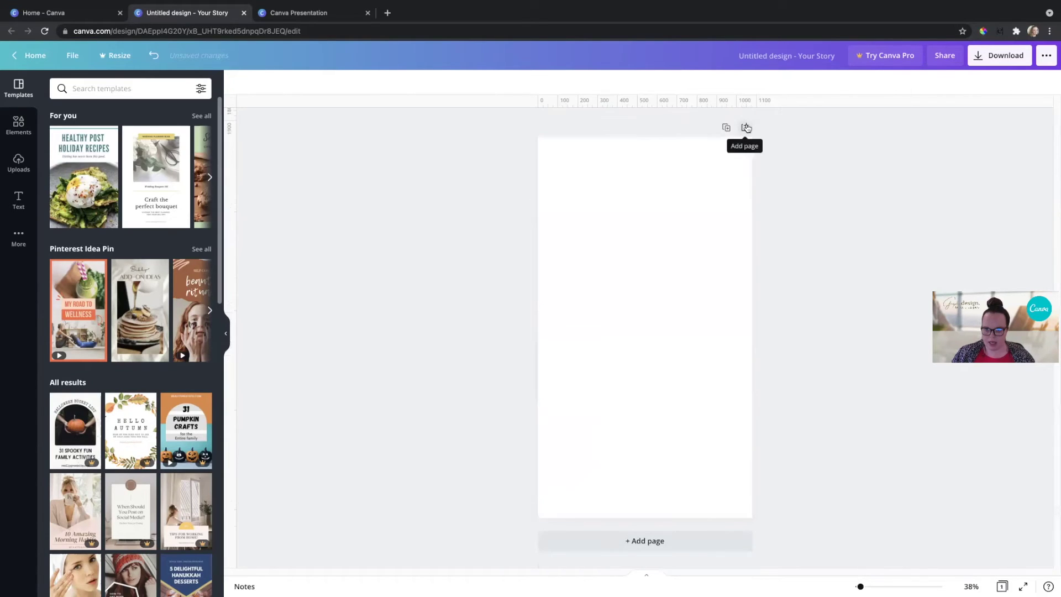
click(746, 127)
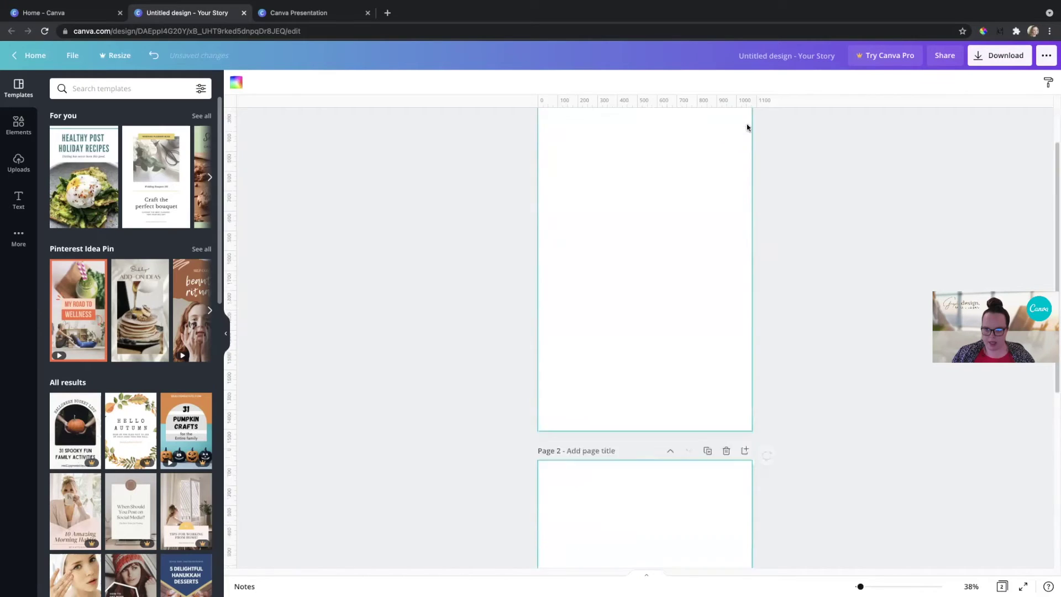
click(727, 145)
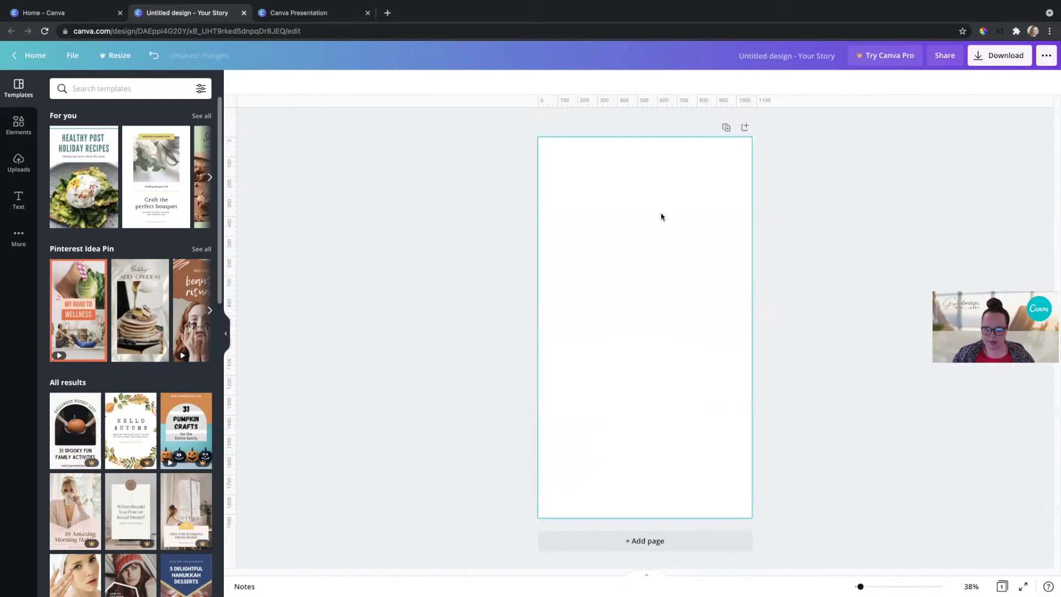
Place a recently used square in the upper half of the page and duplicate the page.
click(7, 130)
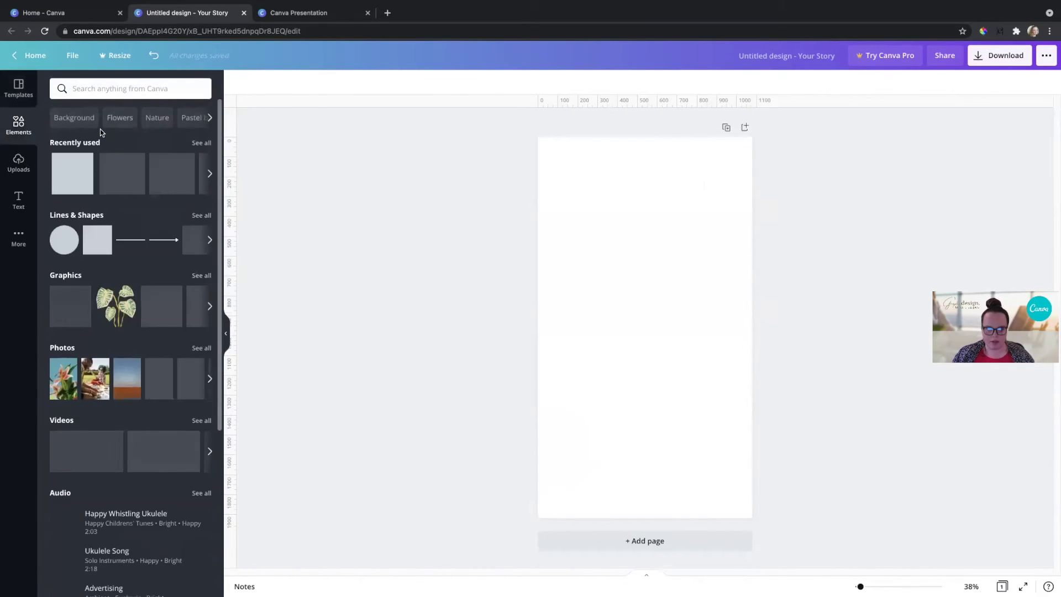
click(72, 173)
drag(648, 285, 655, 201)
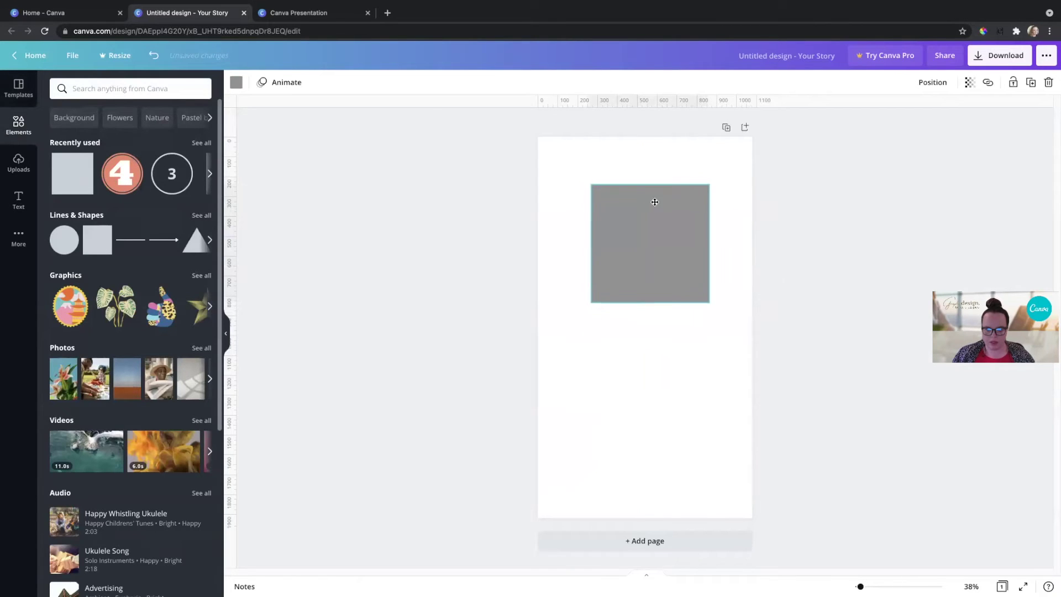
click(723, 126)
Delete the gray square from both pages and remove page 2.
click(633, 240)
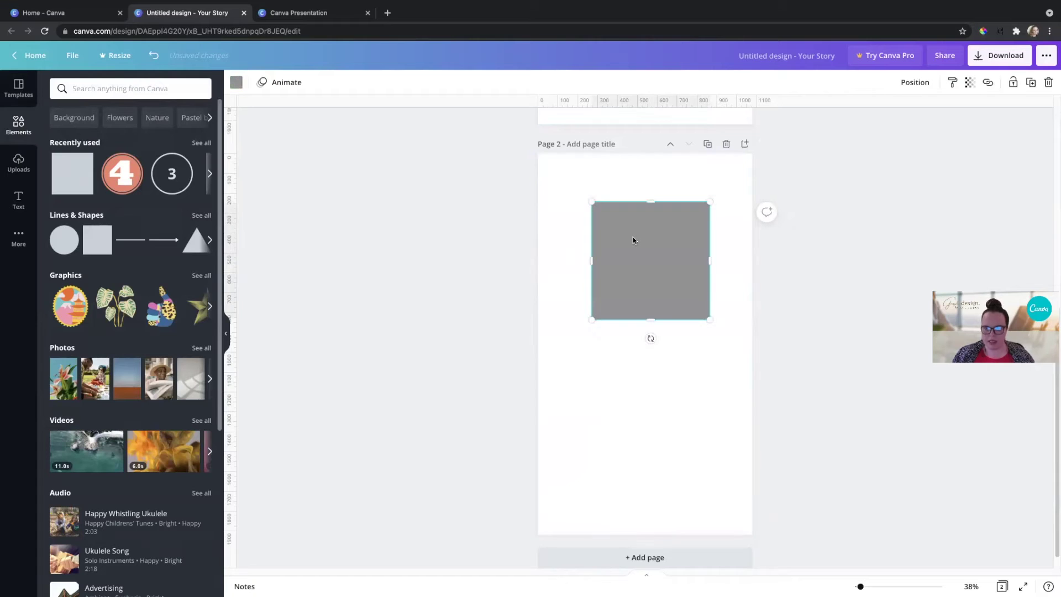
key(Delete)
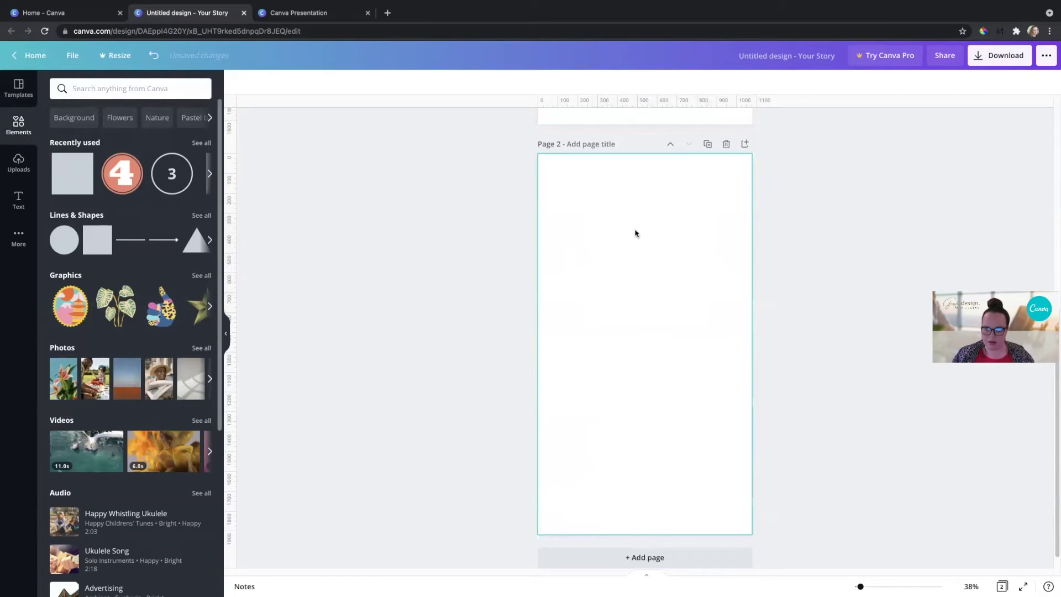
scroll(633, 238, up, 5)
click(646, 231)
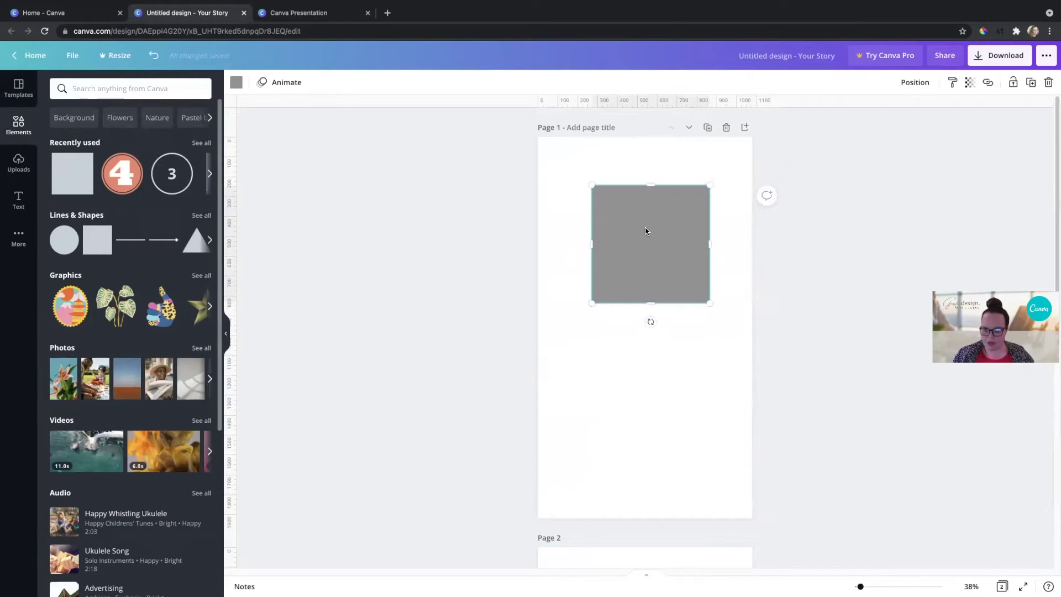
key(Delete)
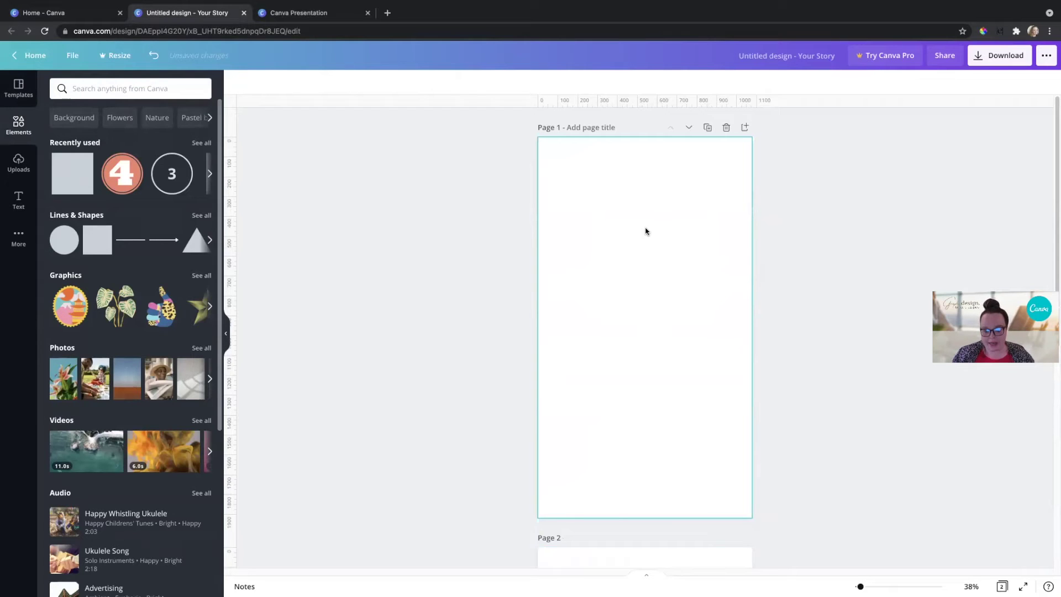
click(726, 537)
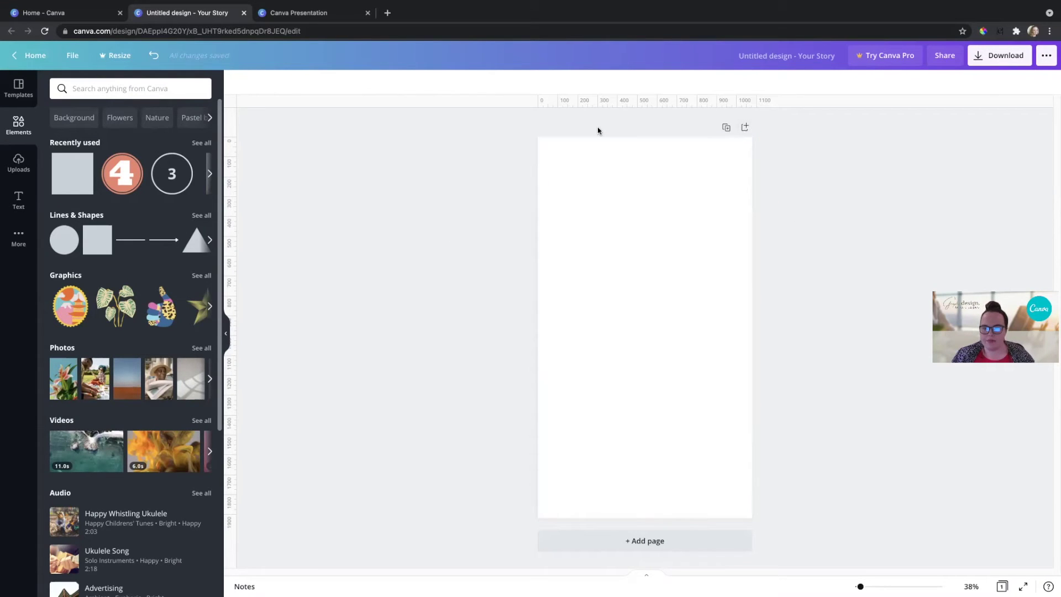
Turn off the guides, and hide the rulers and show them again.
click(66, 52)
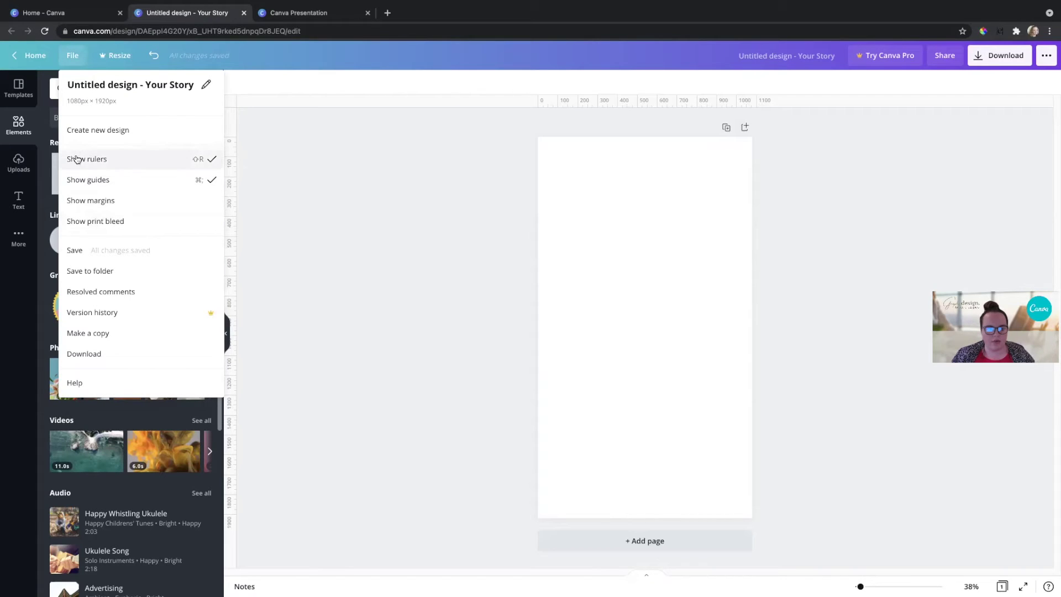
click(155, 183)
click(71, 57)
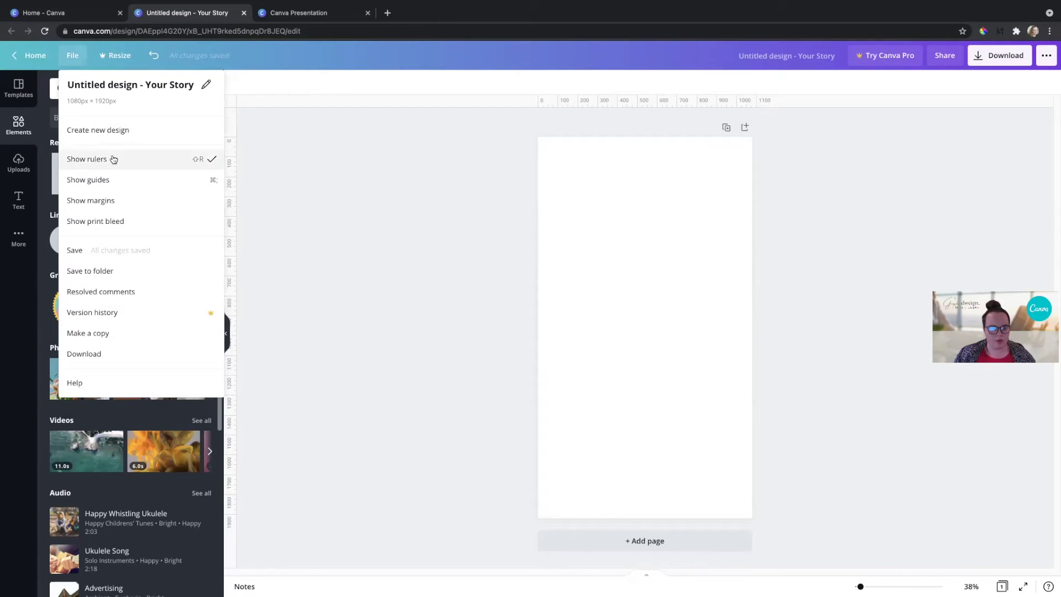
click(113, 160)
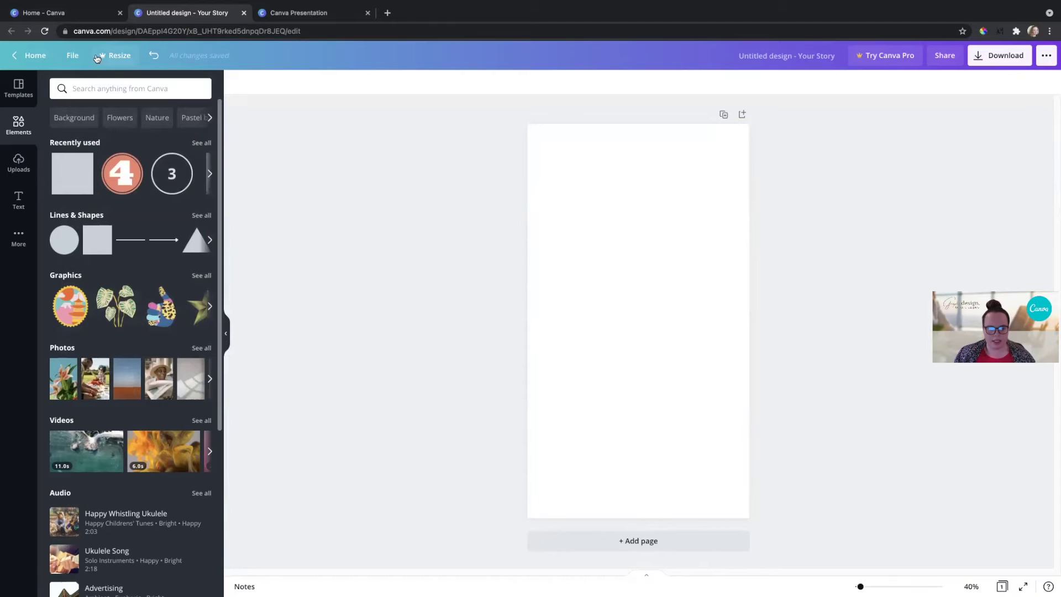
click(73, 56)
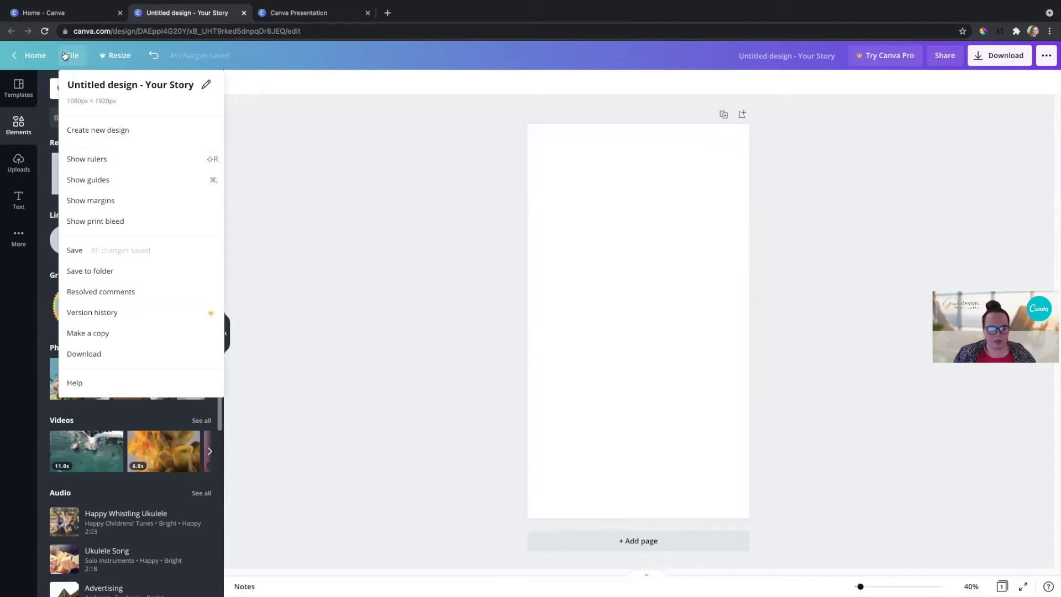
click(86, 159)
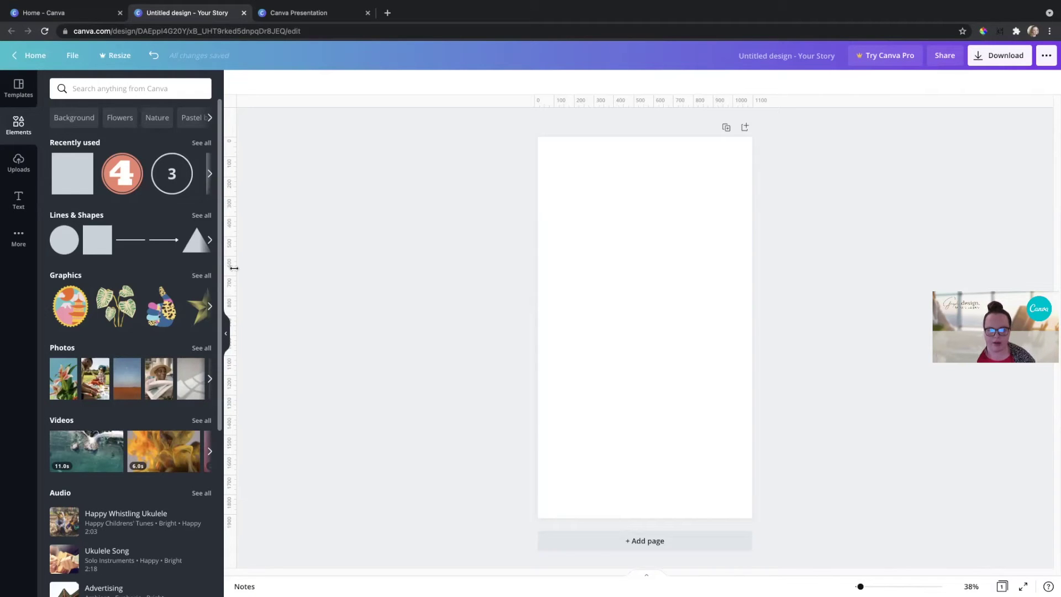
Add vertical guides at about 200 and 870 px and two horizontal guides at about 30% and 70% of the page height.
drag(257, 271, 561, 271)
drag(560, 275, 575, 106)
drag(227, 229, 711, 175)
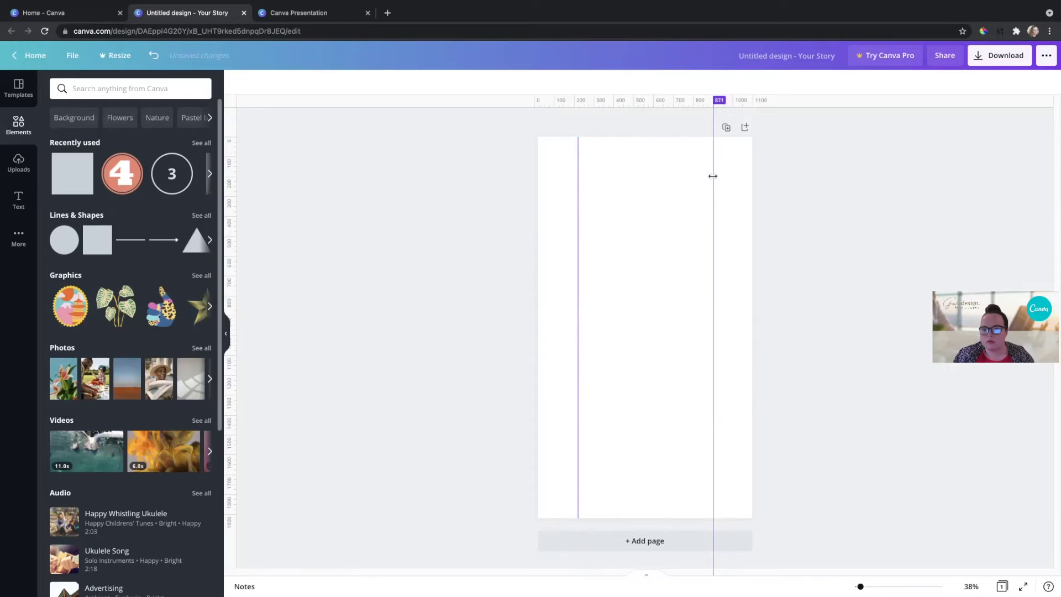
drag(713, 176, 712, 177)
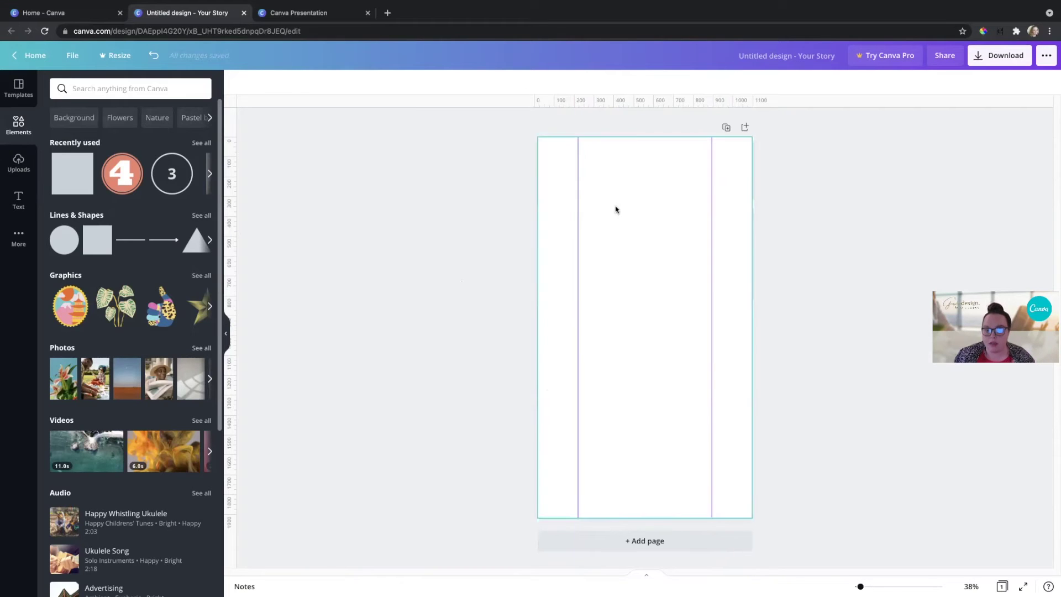
drag(626, 101, 232, 252)
drag(609, 101, 254, 426)
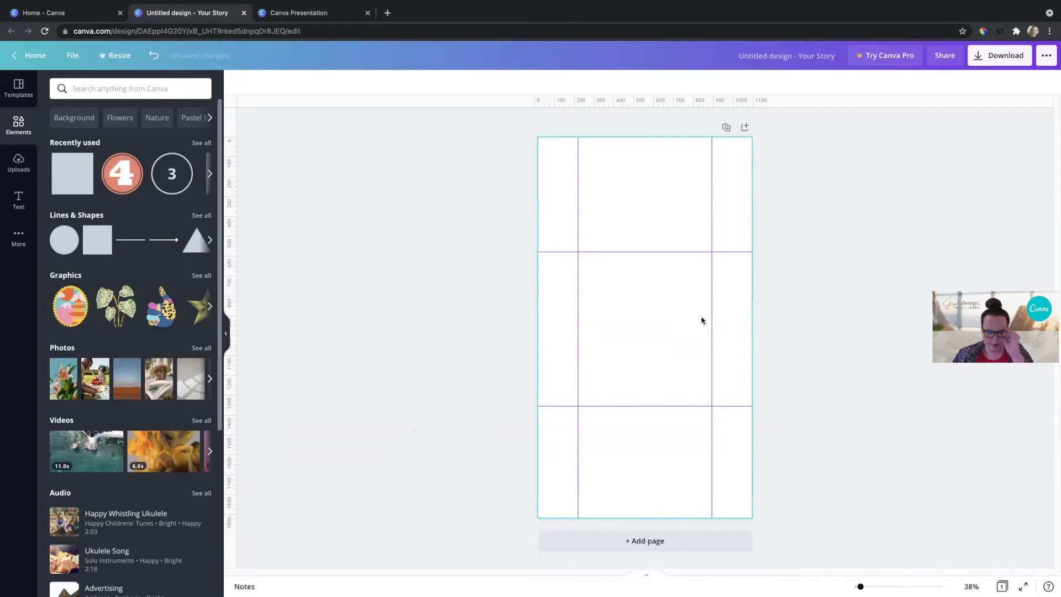
Insert a gray square and stretch its four sides to the guides so it fills the central cell.
click(83, 178)
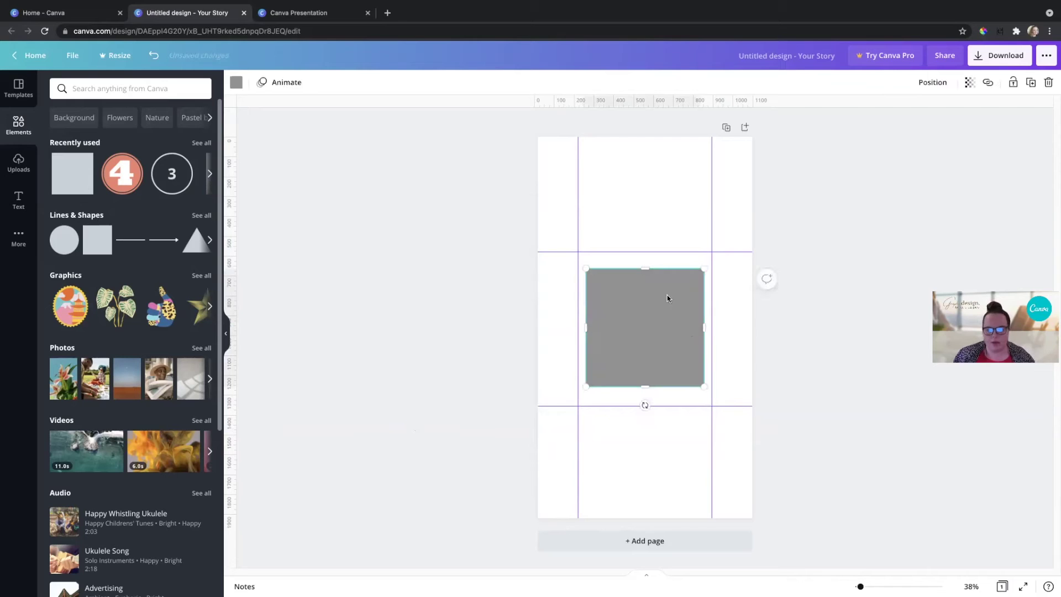
drag(646, 267, 639, 254)
mouse_move(585, 320)
mouse_down()
mouse_move(575, 320)
mouse_move(582, 312)
mouse_up()
drag(638, 253, 638, 252)
drag(702, 311, 709, 312)
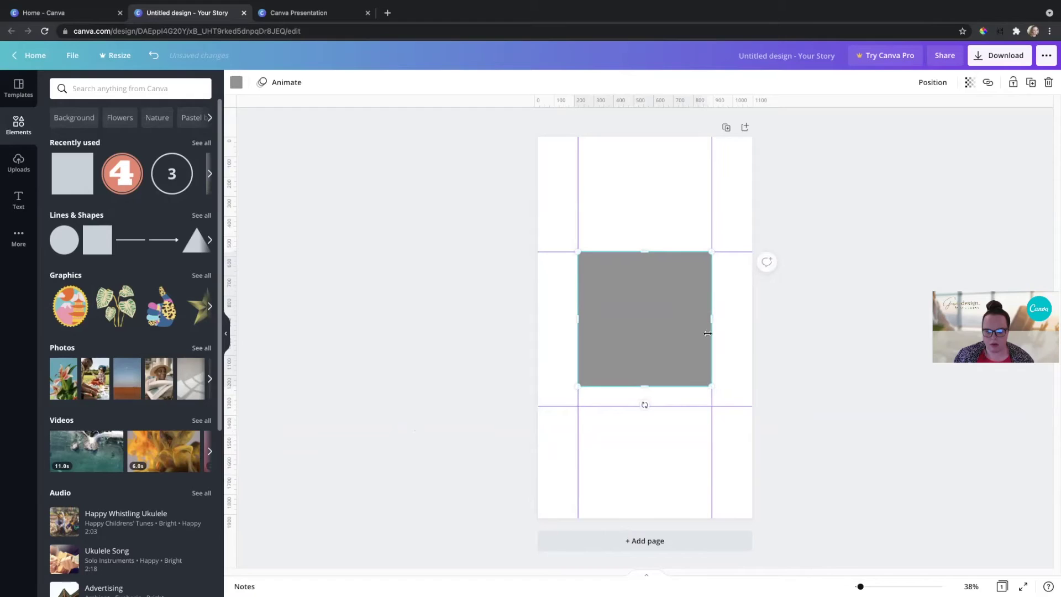
drag(653, 386, 650, 406)
click(862, 381)
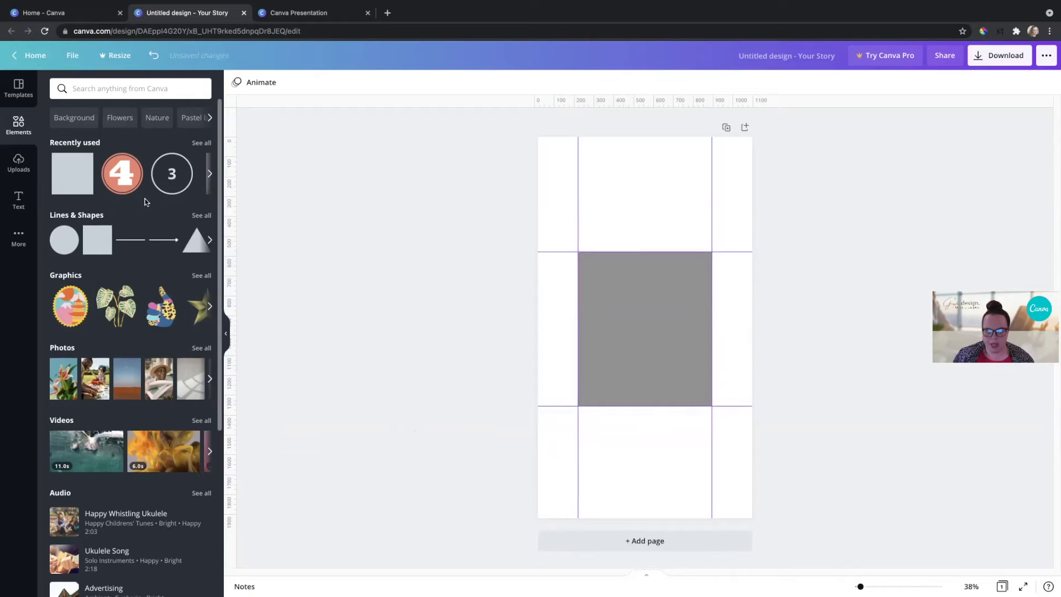
Add another square in the page's upper-right cell, fitted to the guides and running off the page's right edge.
drag(70, 172, 744, 160)
drag(743, 232, 742, 254)
drag(714, 195, 713, 197)
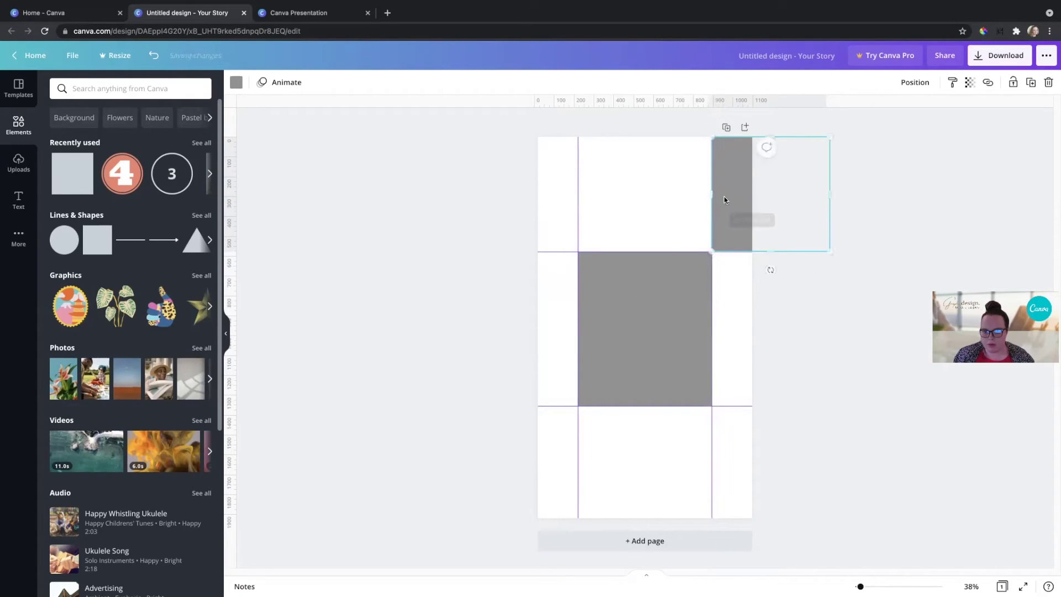
click(907, 271)
click(747, 235)
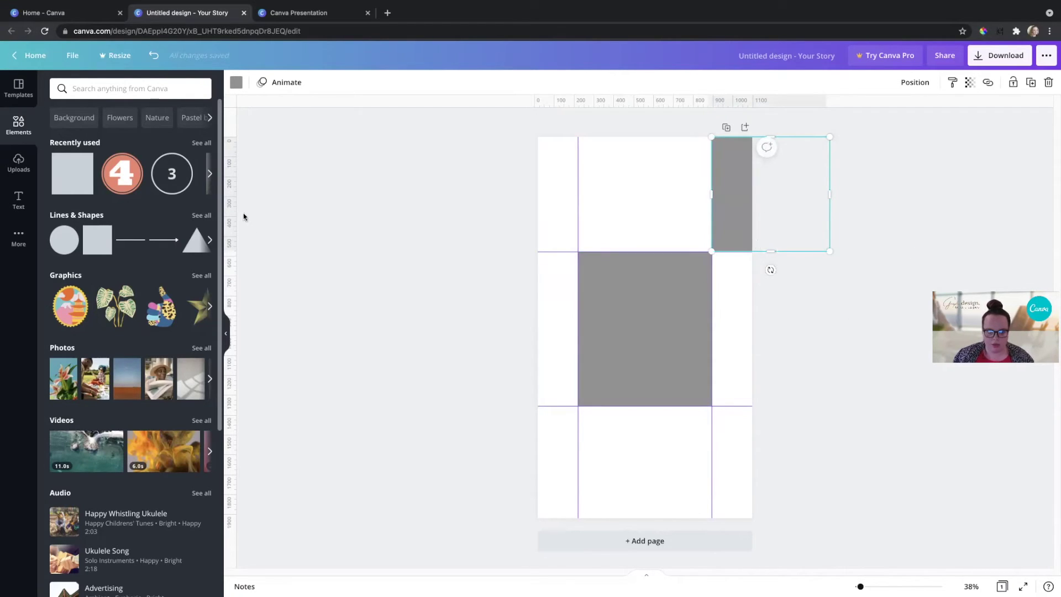
Add a square in the page's lower-left cell, fitted to the guides and running off the page's left edge.
drag(73, 173, 240, 265)
drag(83, 165, 545, 458)
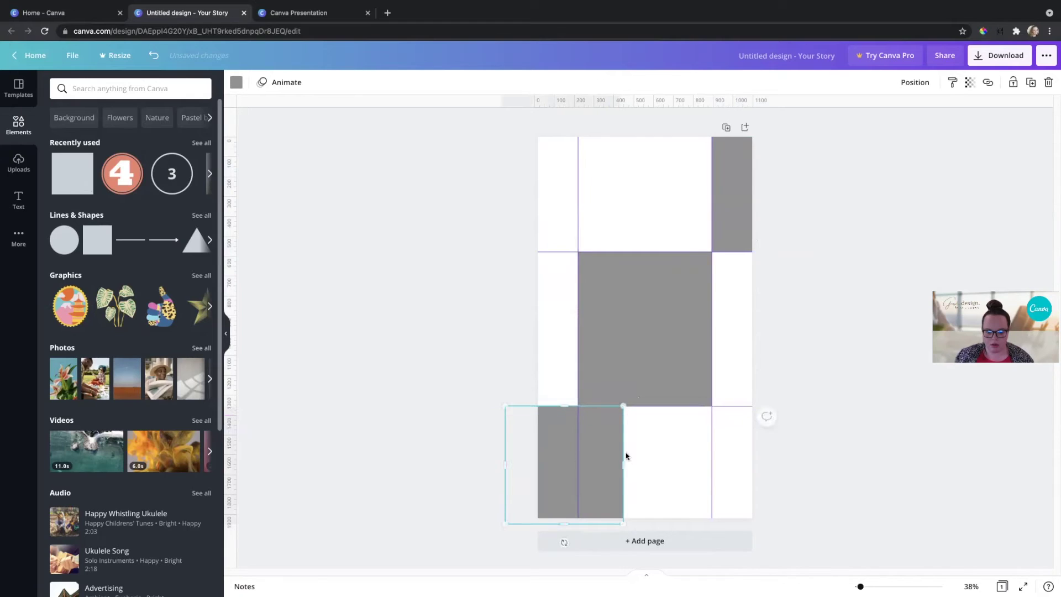
drag(624, 463, 577, 463)
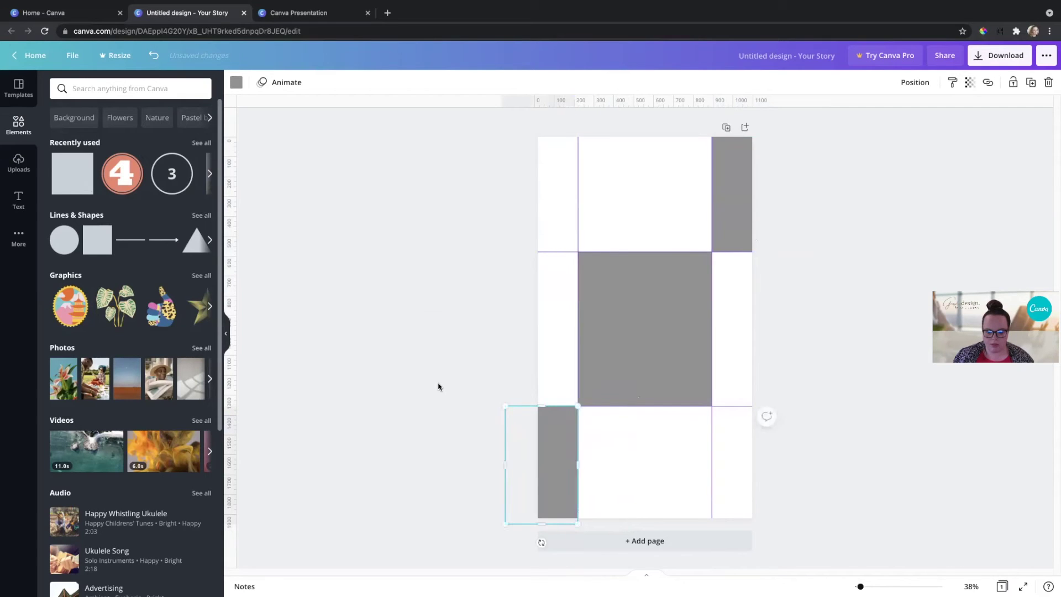
click(438, 386)
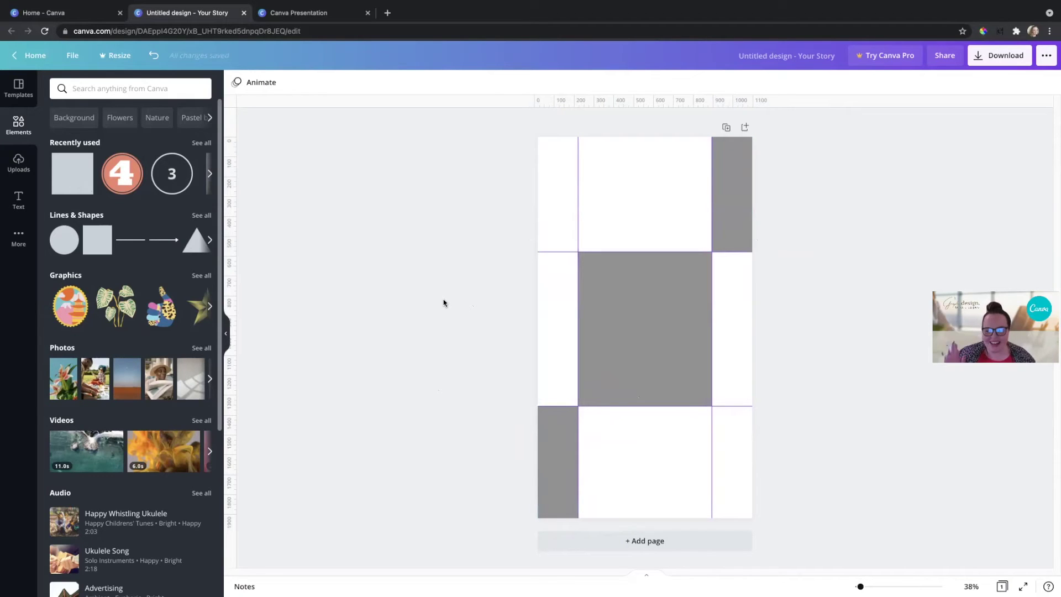
click(619, 339)
click(469, 325)
click(606, 298)
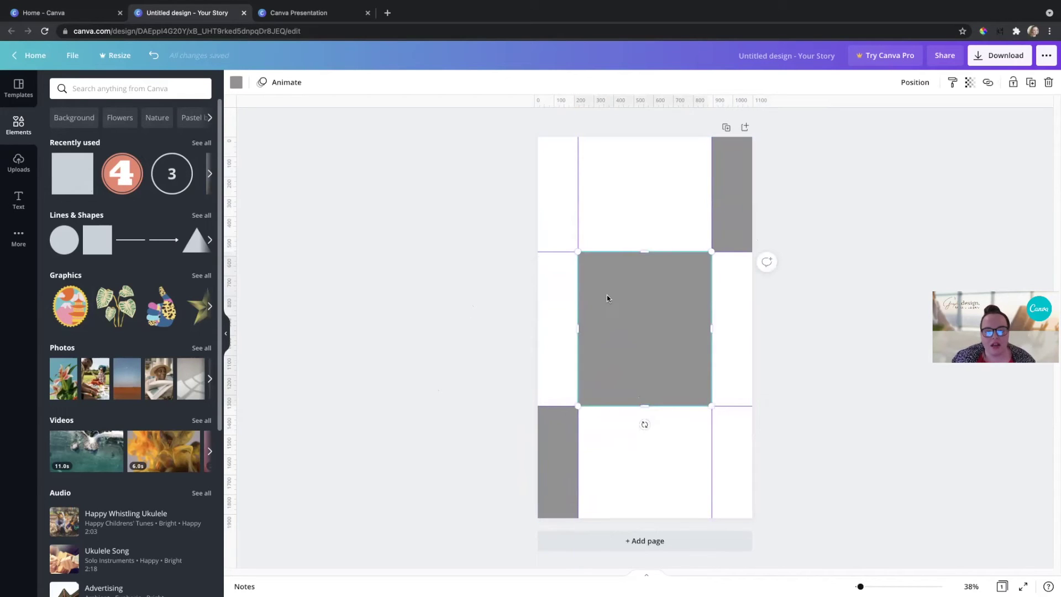
click(476, 271)
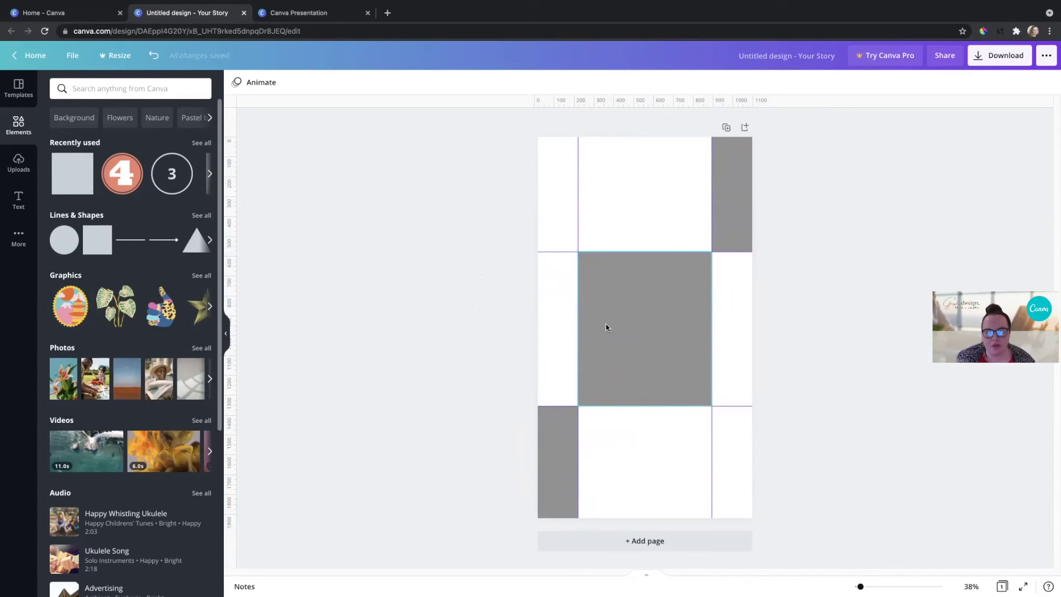
Show the page margins and hide them again.
click(65, 55)
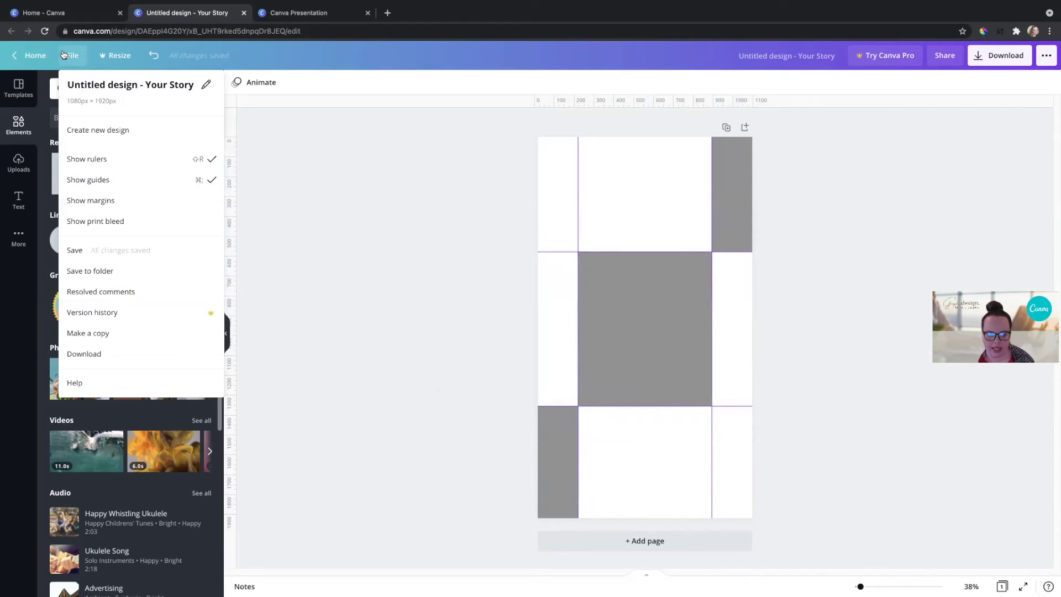
click(140, 207)
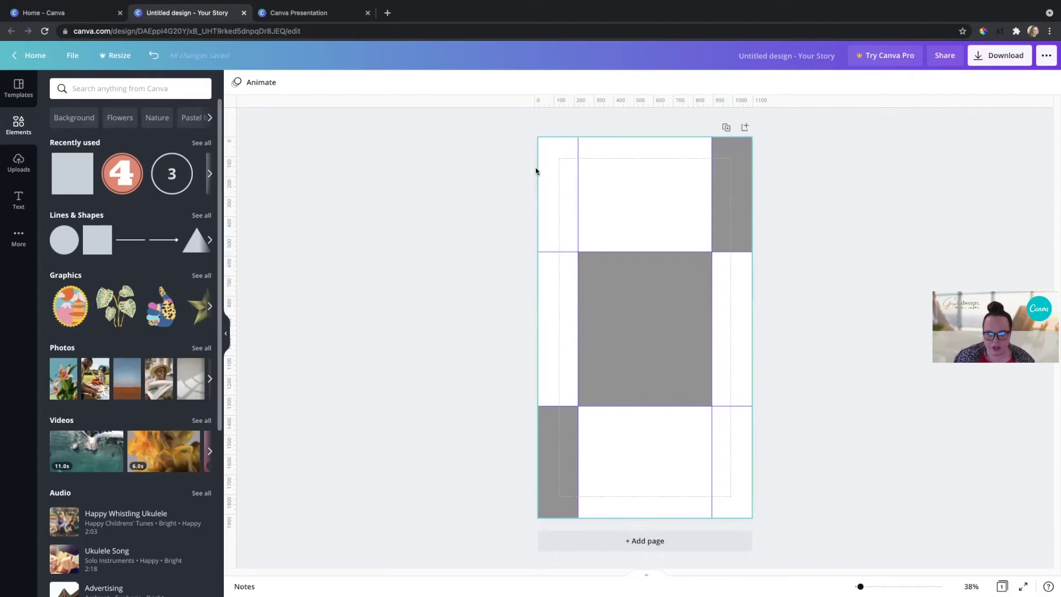
click(81, 59)
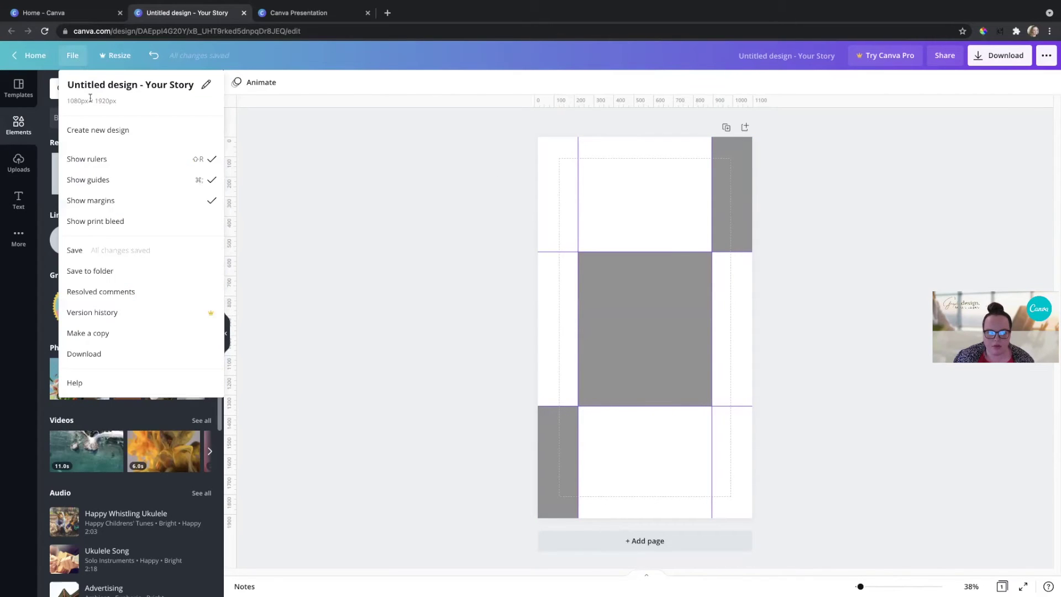
click(123, 201)
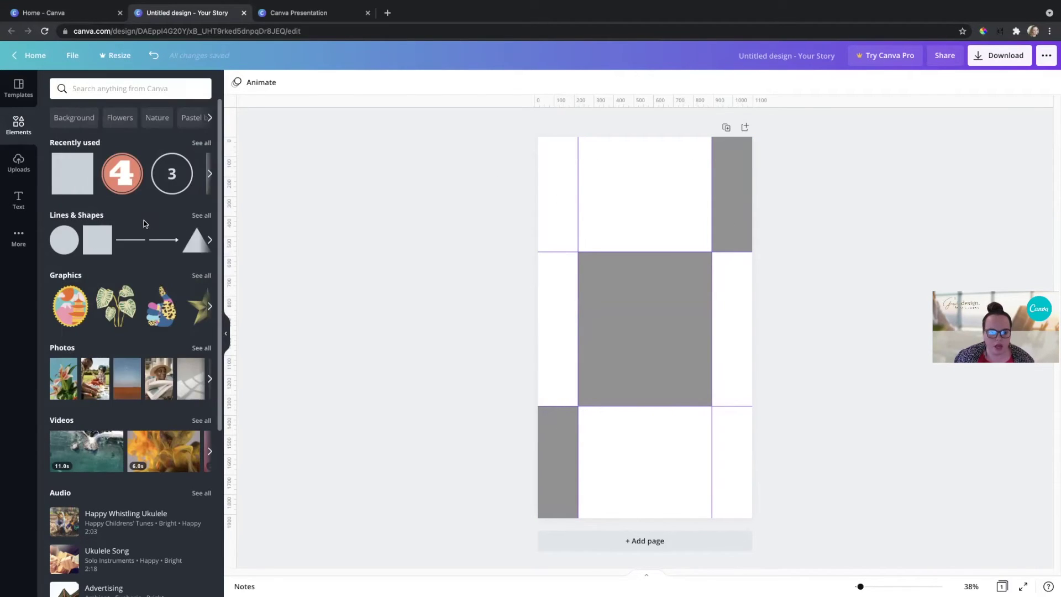
Show the print bleed around the page and turn it off again.
click(73, 56)
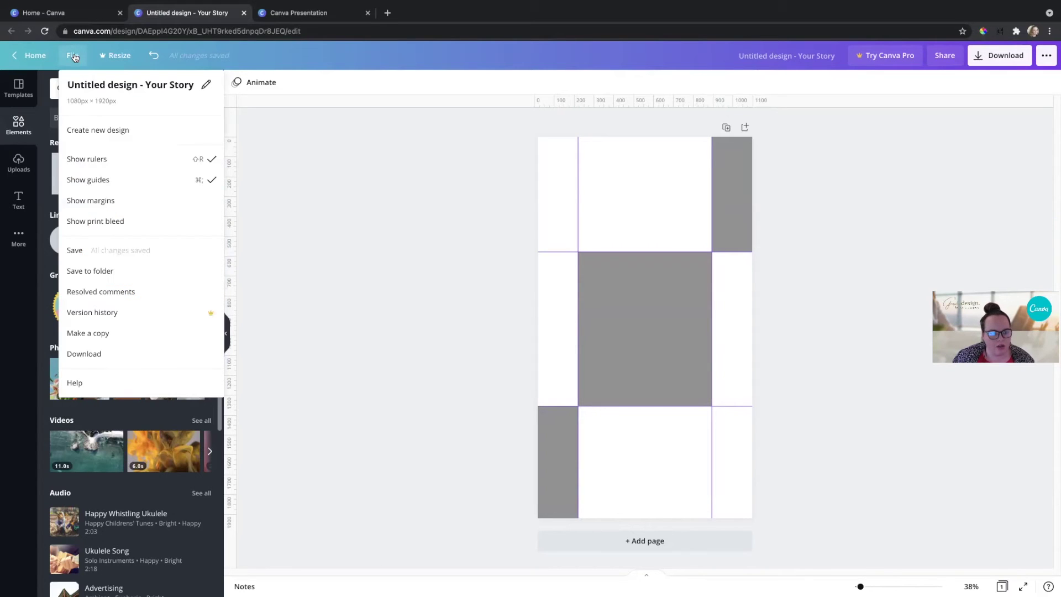
click(131, 226)
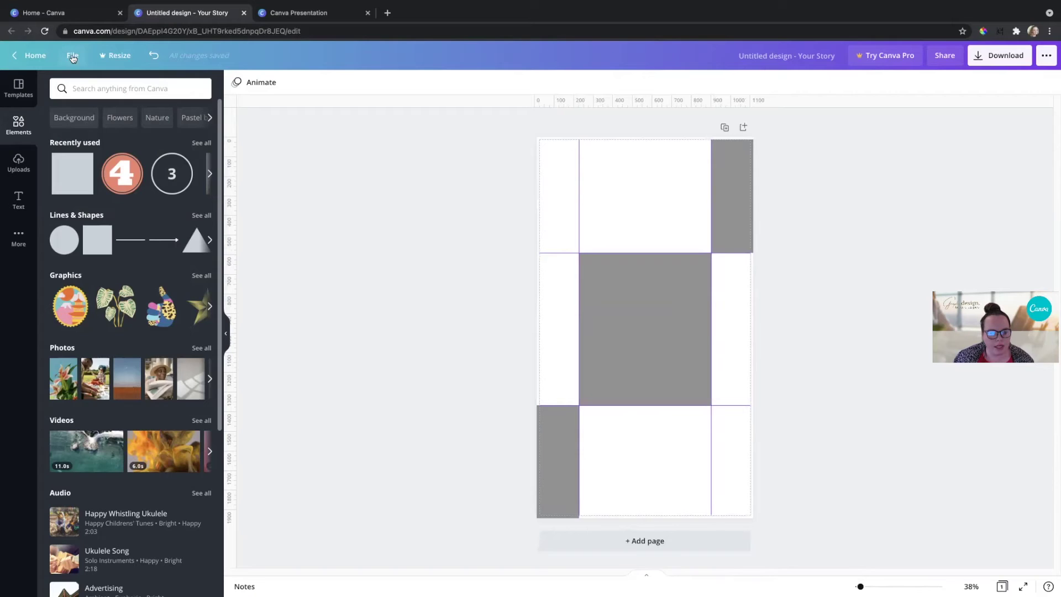
click(71, 58)
click(108, 220)
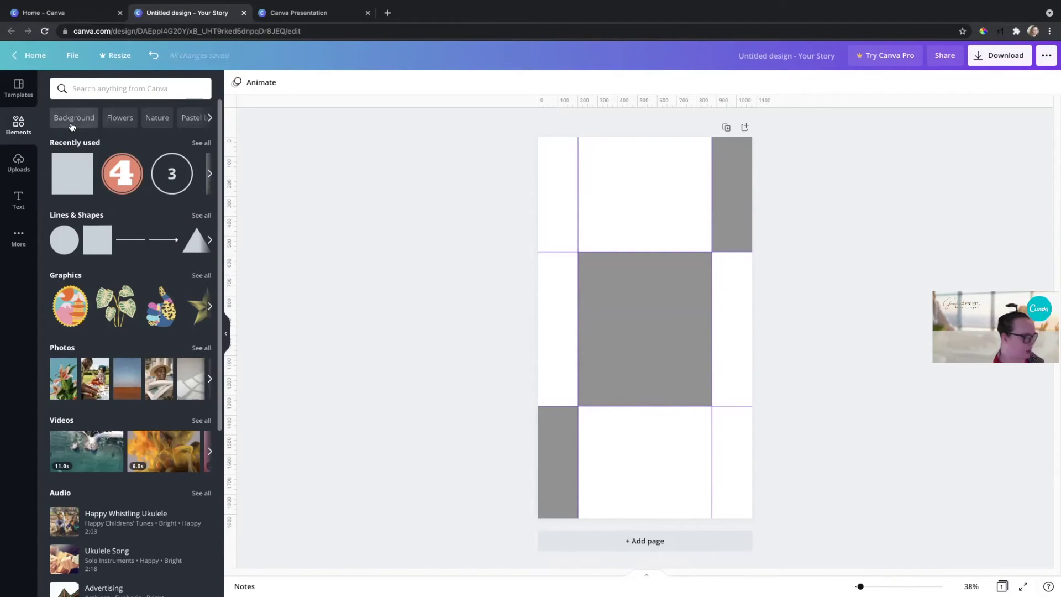
click(72, 55)
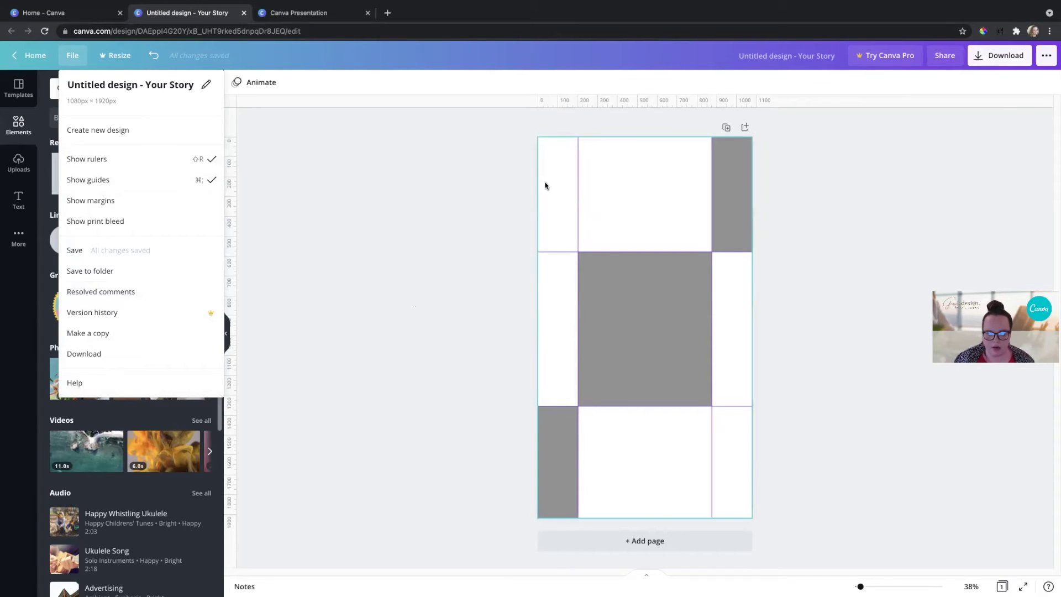
click(418, 233)
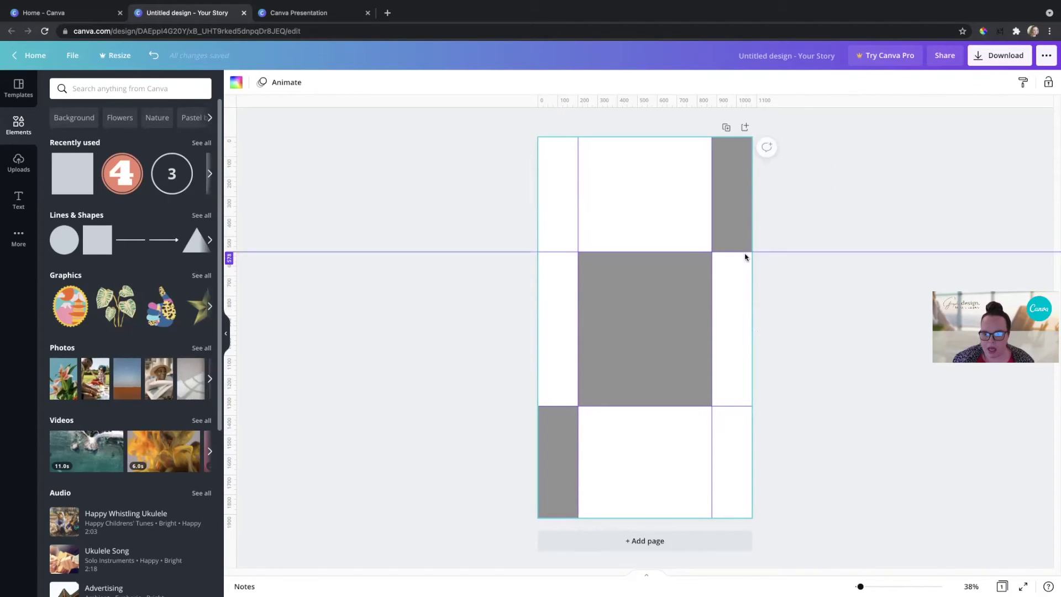
click(766, 326)
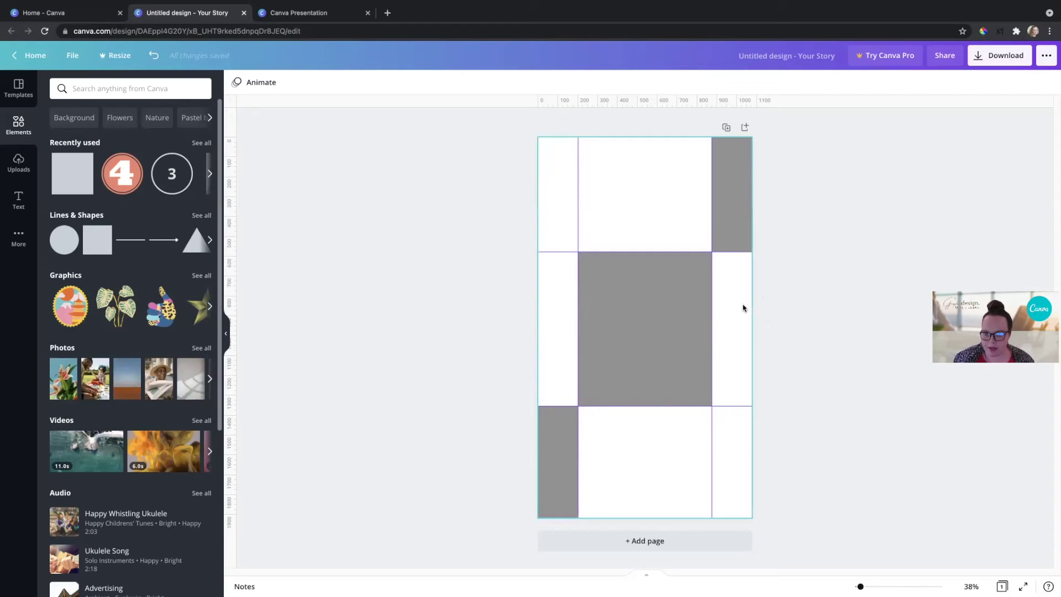
Post the comment "Hi!" on the first page.
click(742, 286)
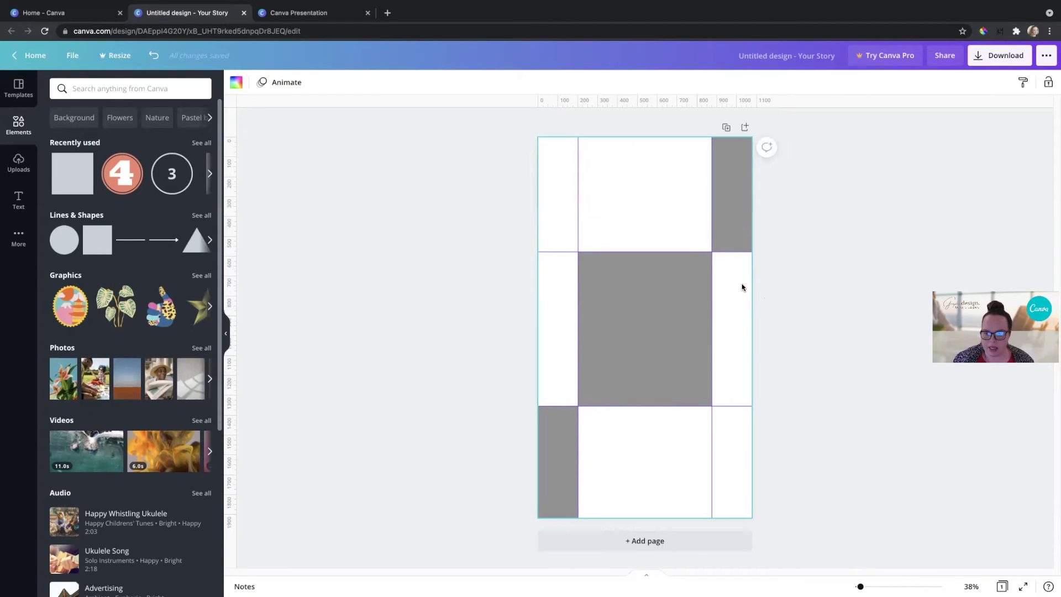
click(767, 148)
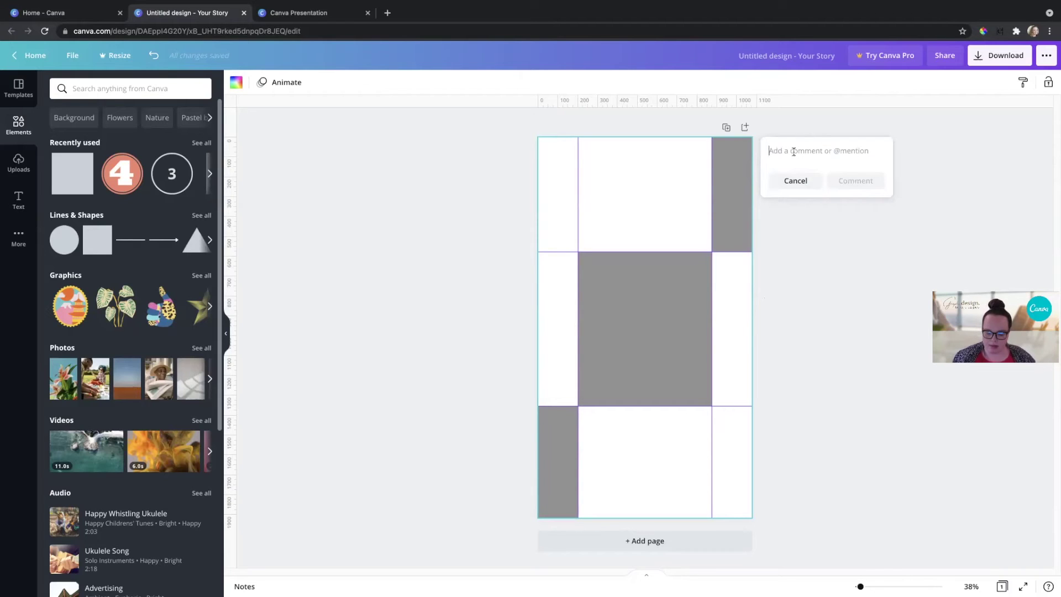
text(H)
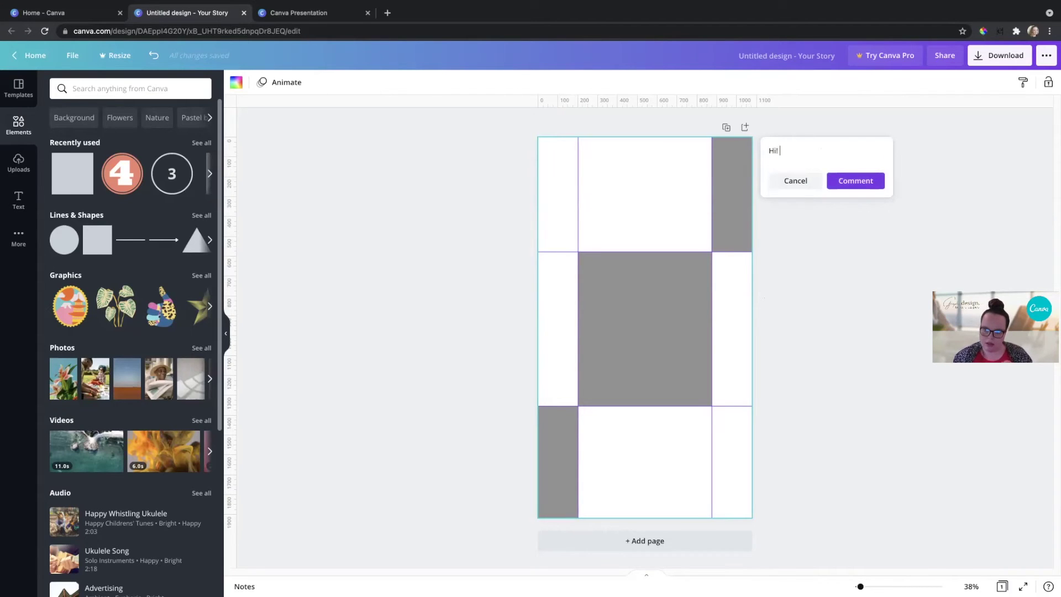
text(i!)
click(860, 181)
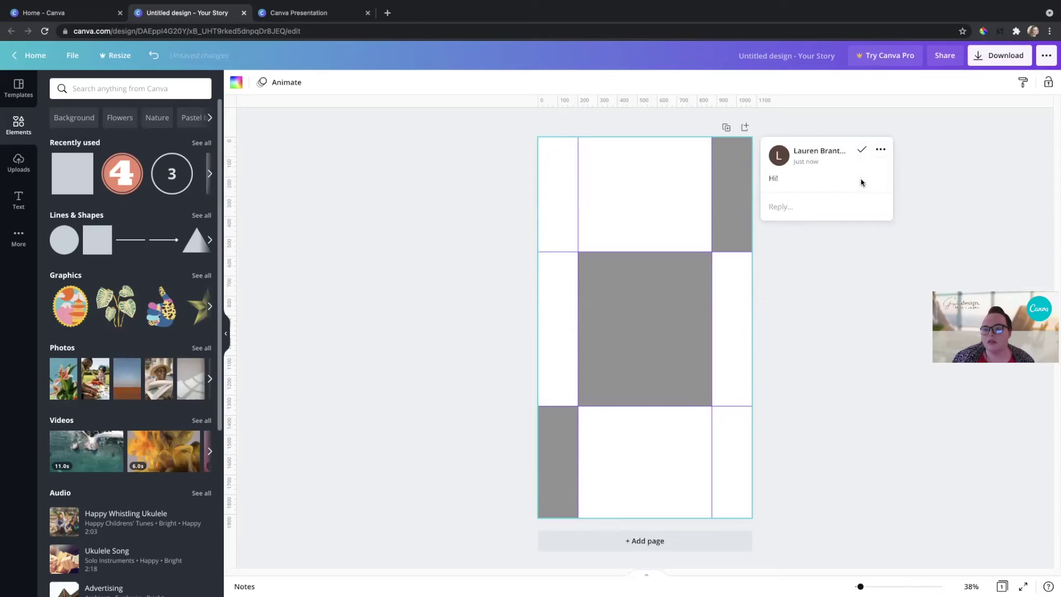
click(819, 267)
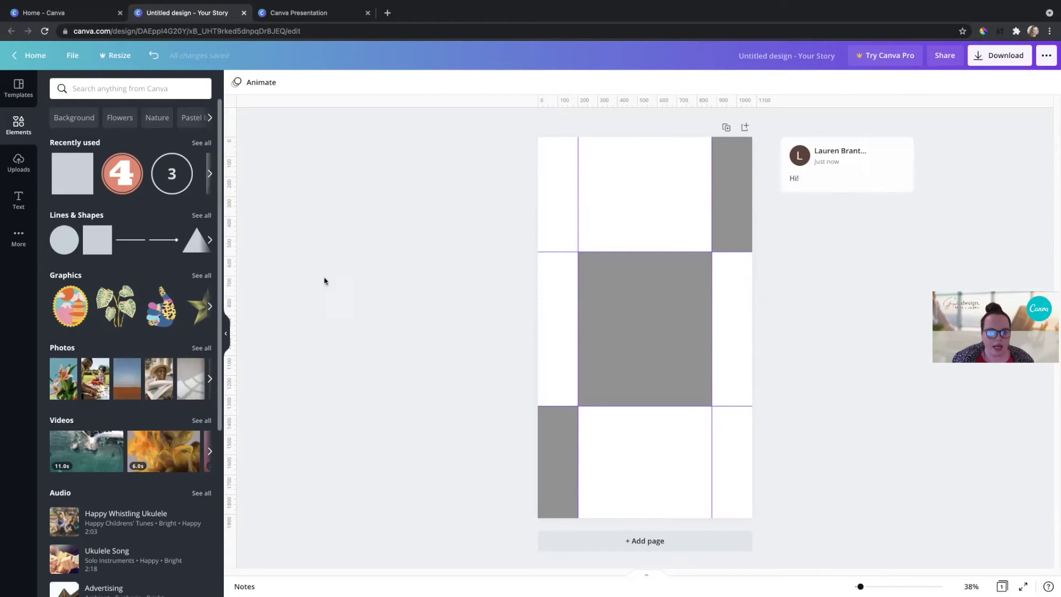
Search the templates for "Home" and look at the available color and language filters.
click(19, 84)
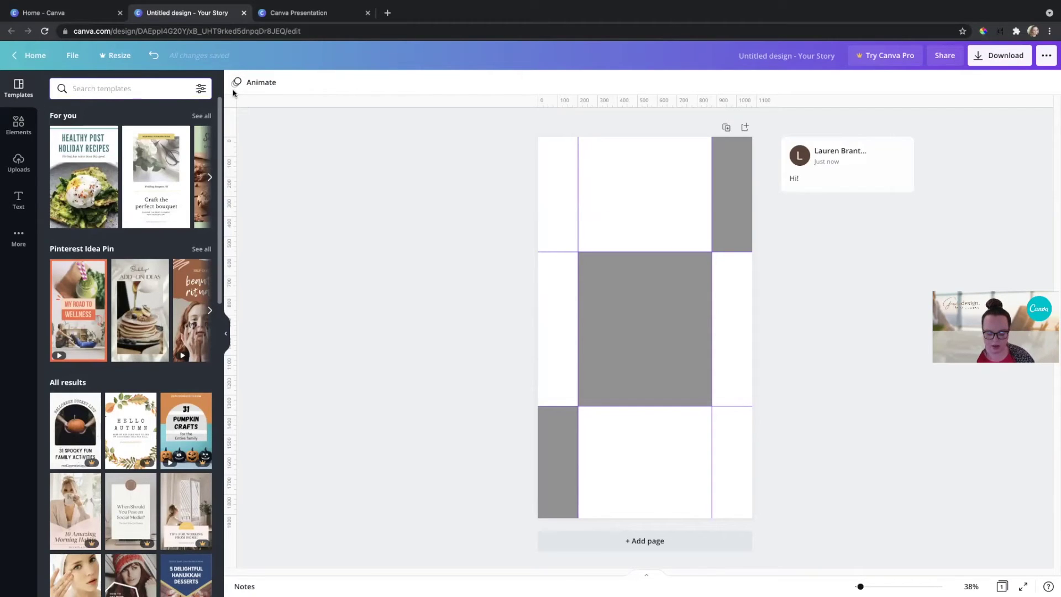
click(127, 89)
text(Home)
key(Return)
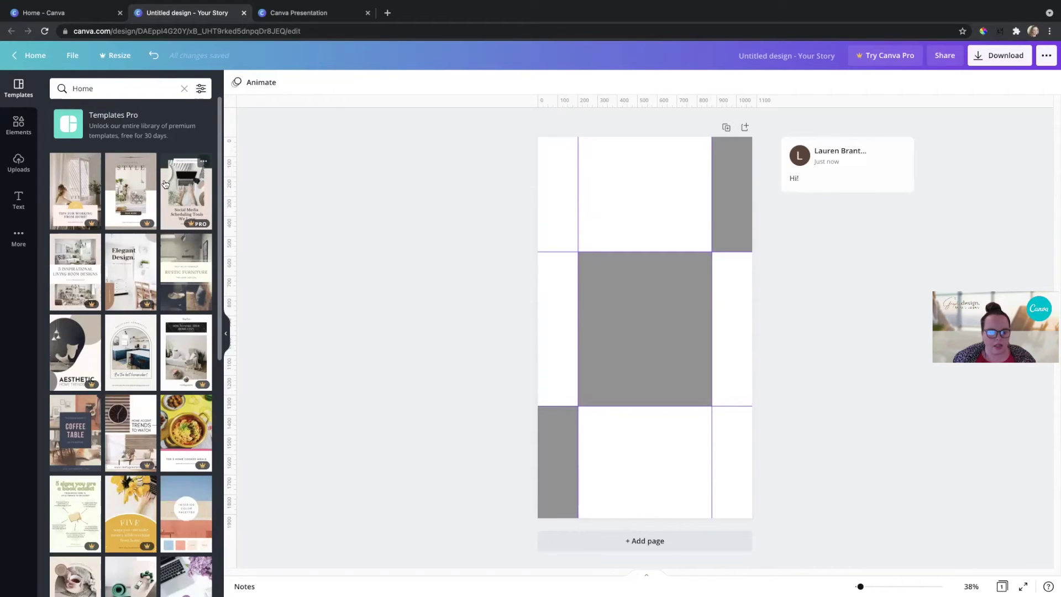
click(200, 88)
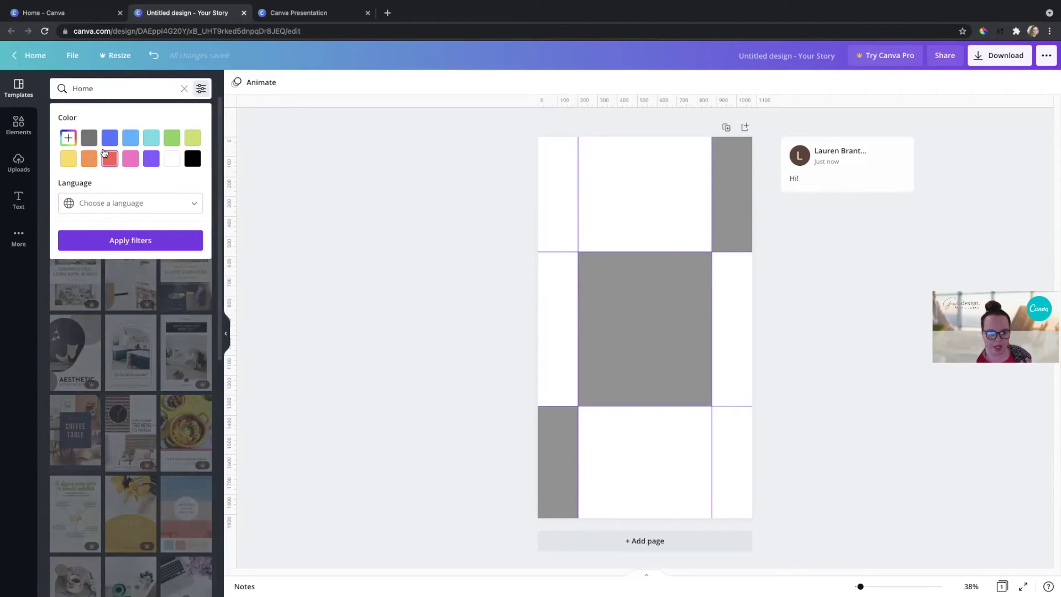
click(201, 88)
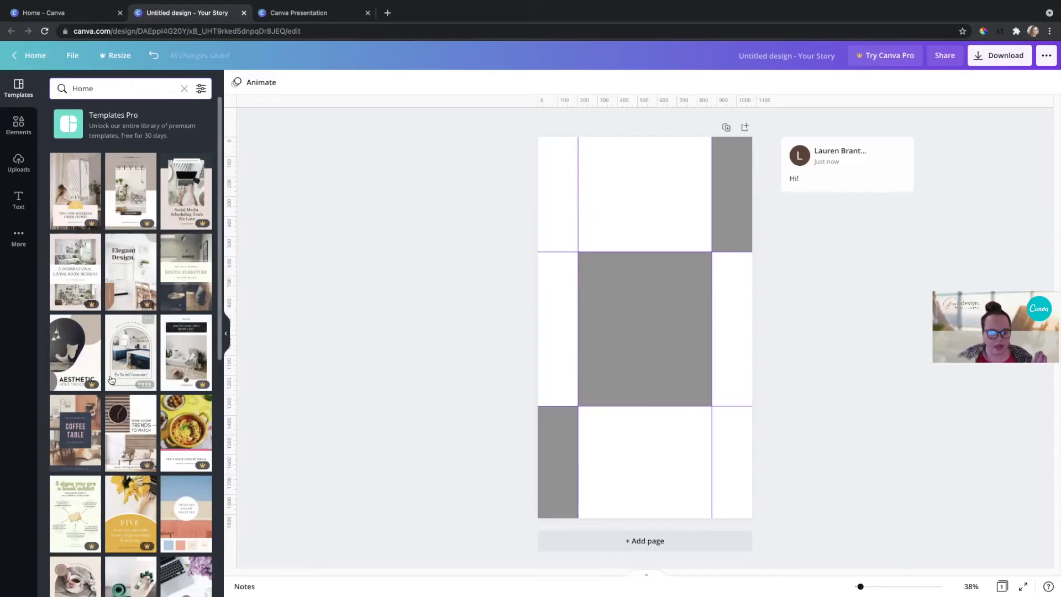
Add a second page and apply the free "Be the best homemaker!" arched kitchen template to it.
scroll(127, 331, down, 2)
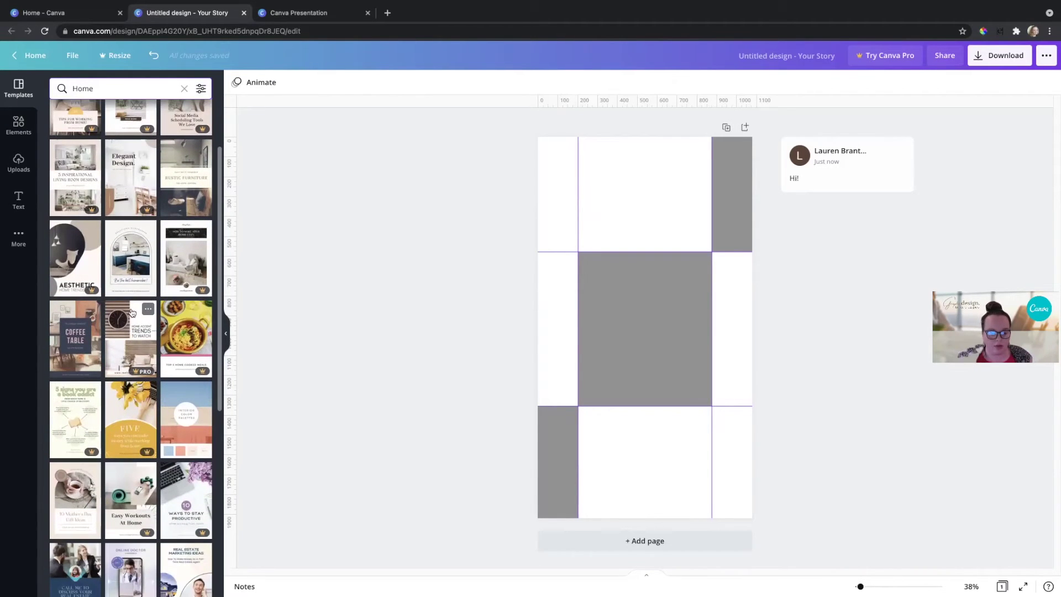
click(571, 540)
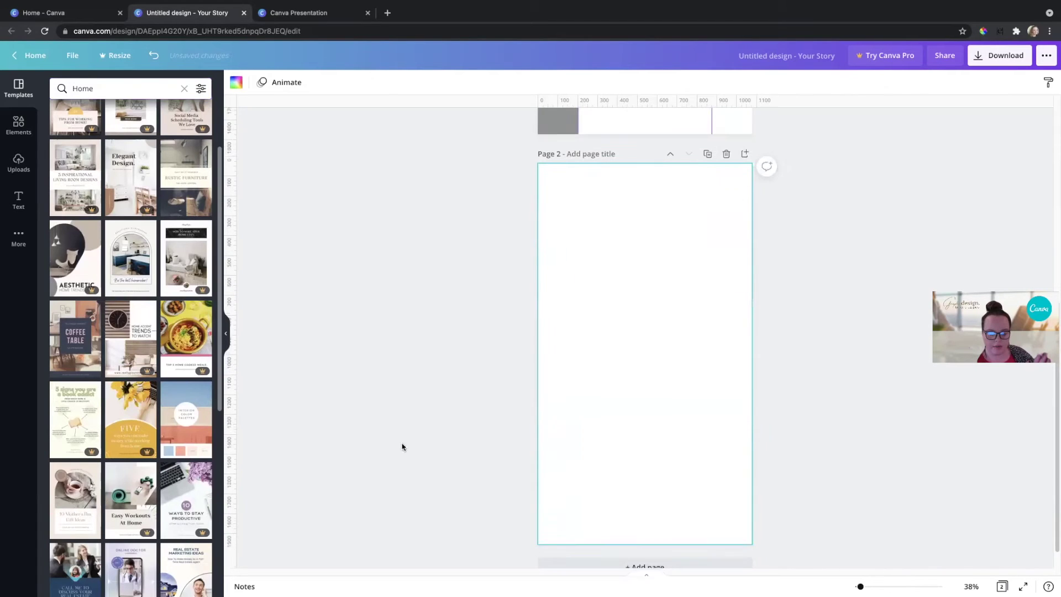
drag(283, 275, 562, 233)
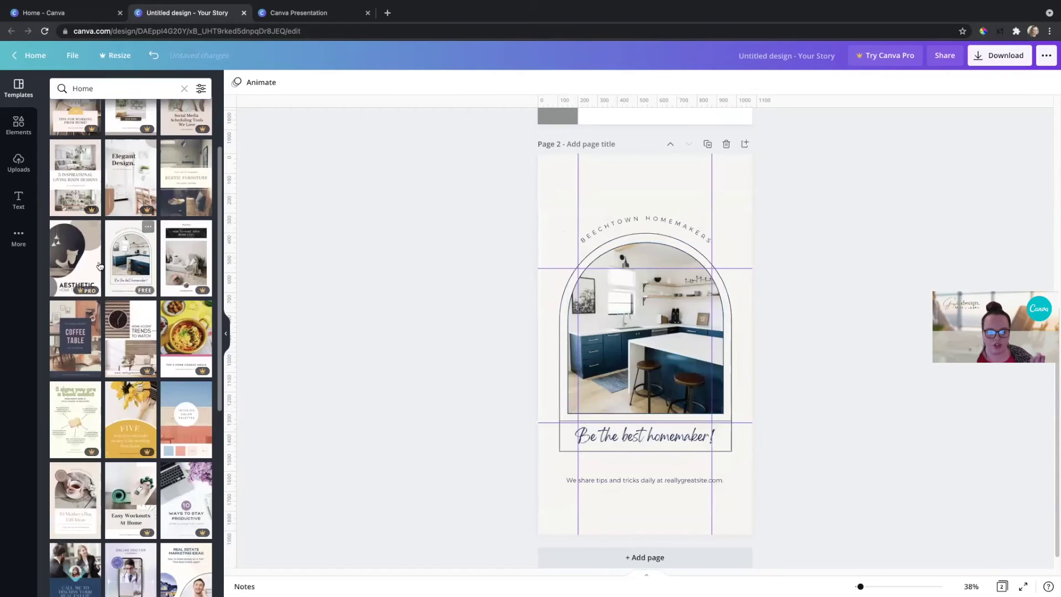
Try the kitchen template on page 1, undo it, and return to page 2.
scroll(457, 273, up, 5)
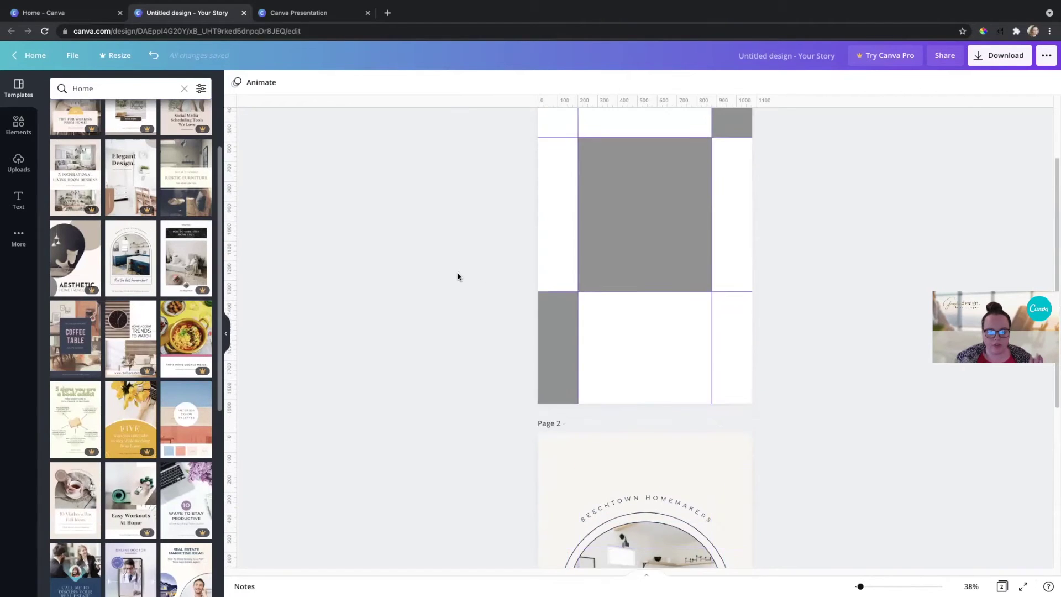
drag(145, 282, 547, 275)
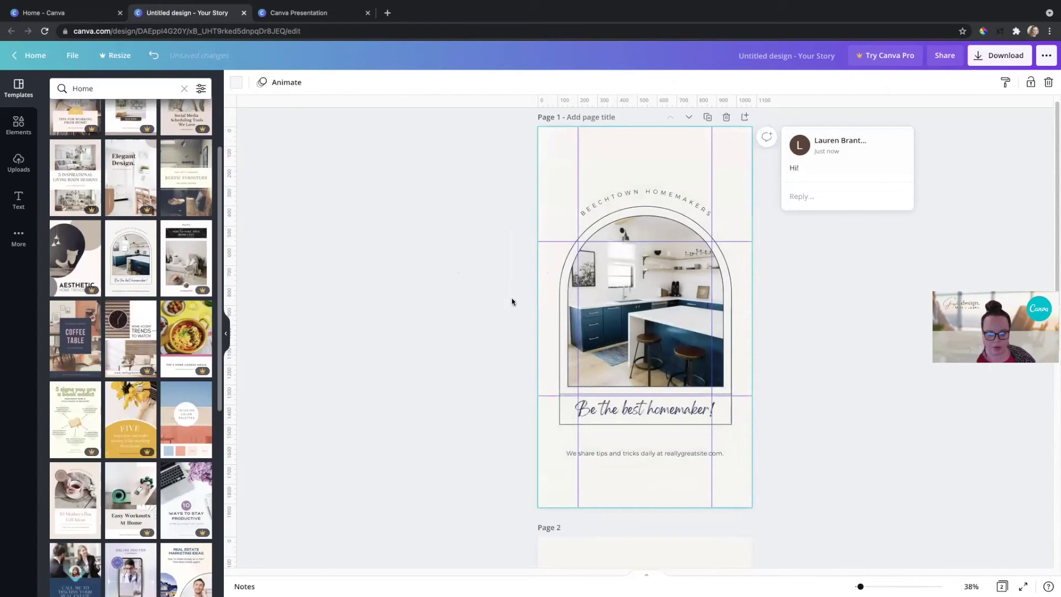
key(ctrl+z)
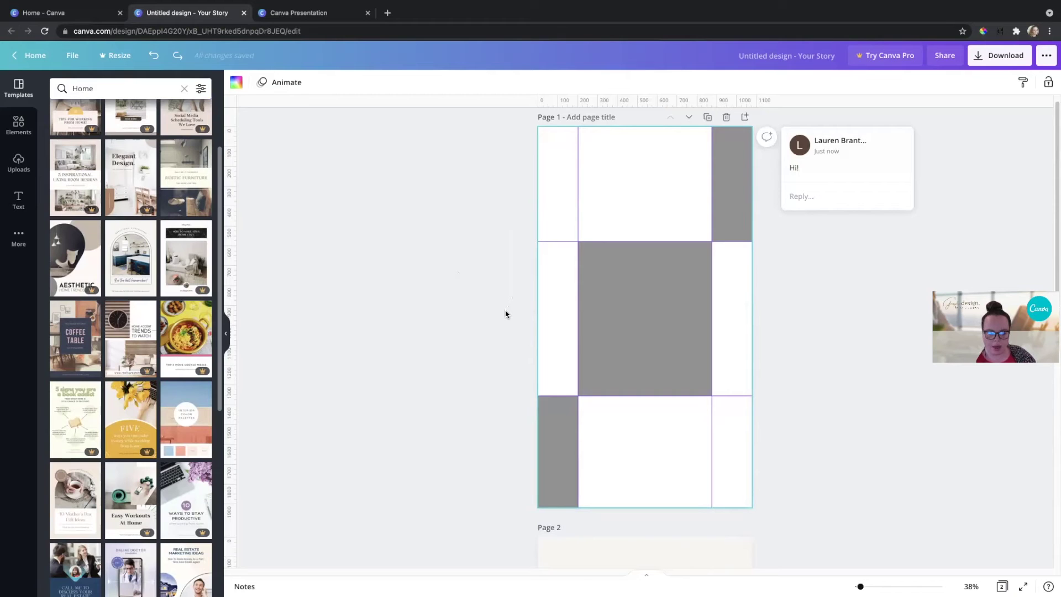
scroll(505, 315, down, 6)
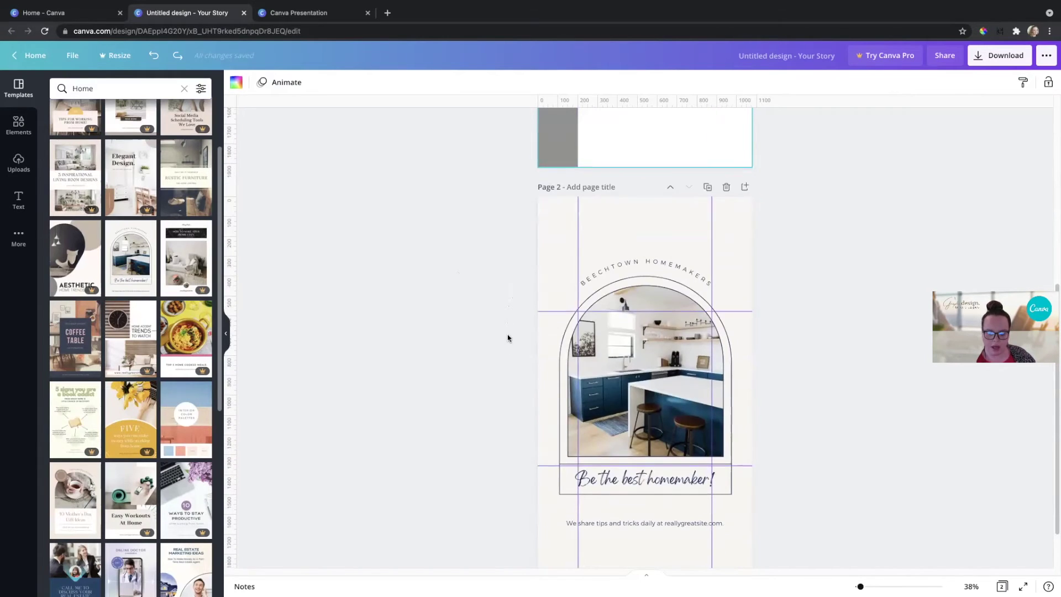
scroll(507, 338, down, 2)
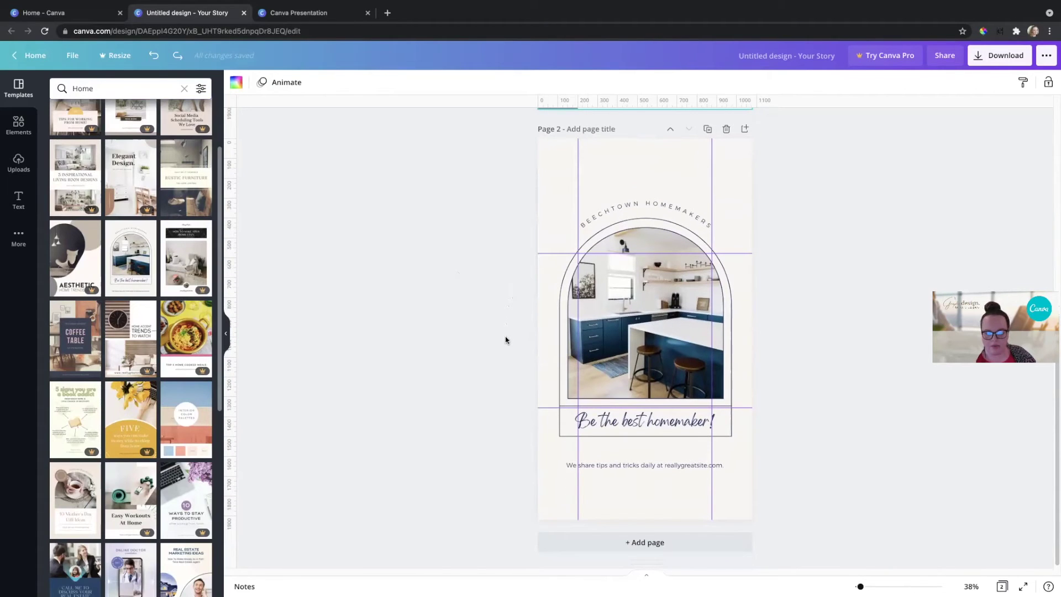
click(512, 331)
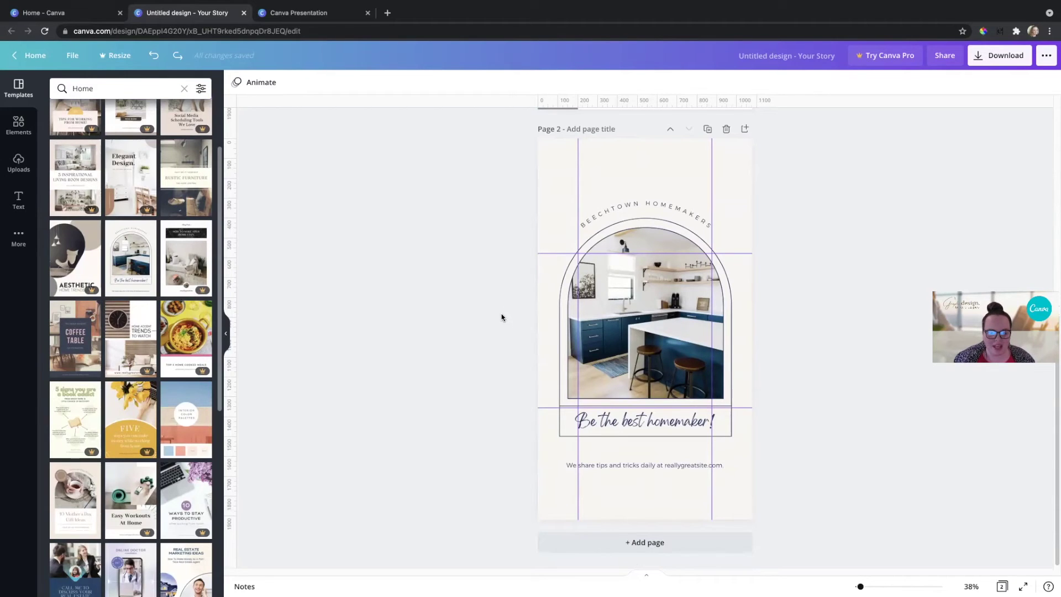
Search the elements library for "Home Decor" and look through the mixed photos, graphics and videos.
click(26, 134)
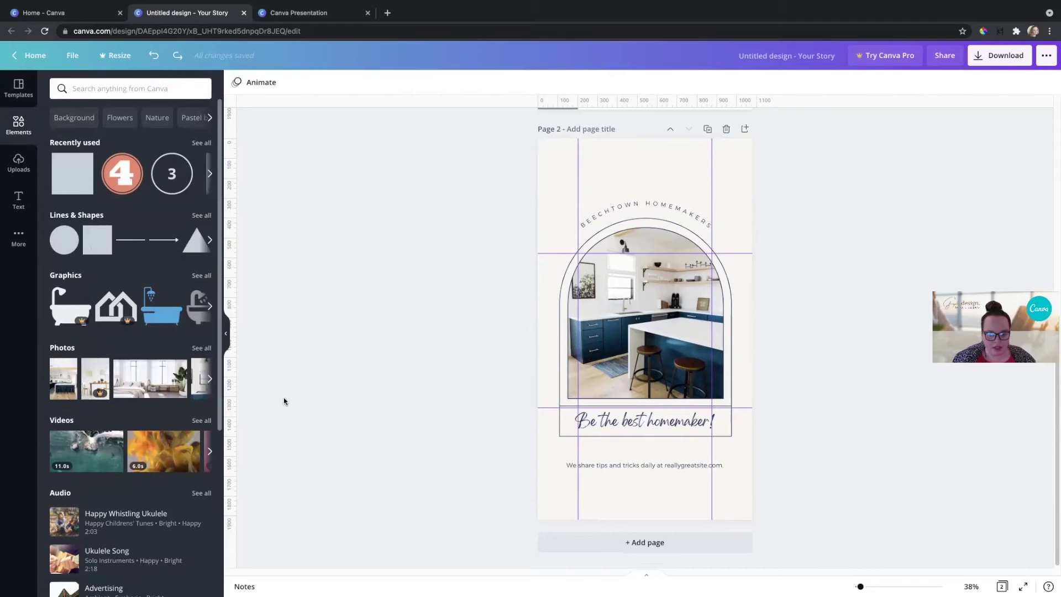
click(658, 370)
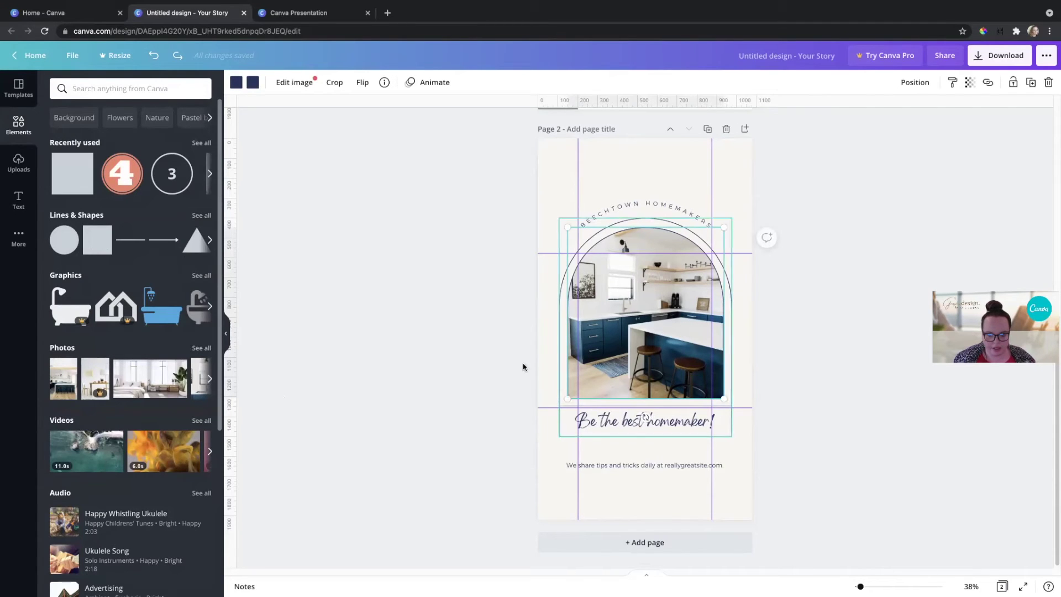
click(463, 385)
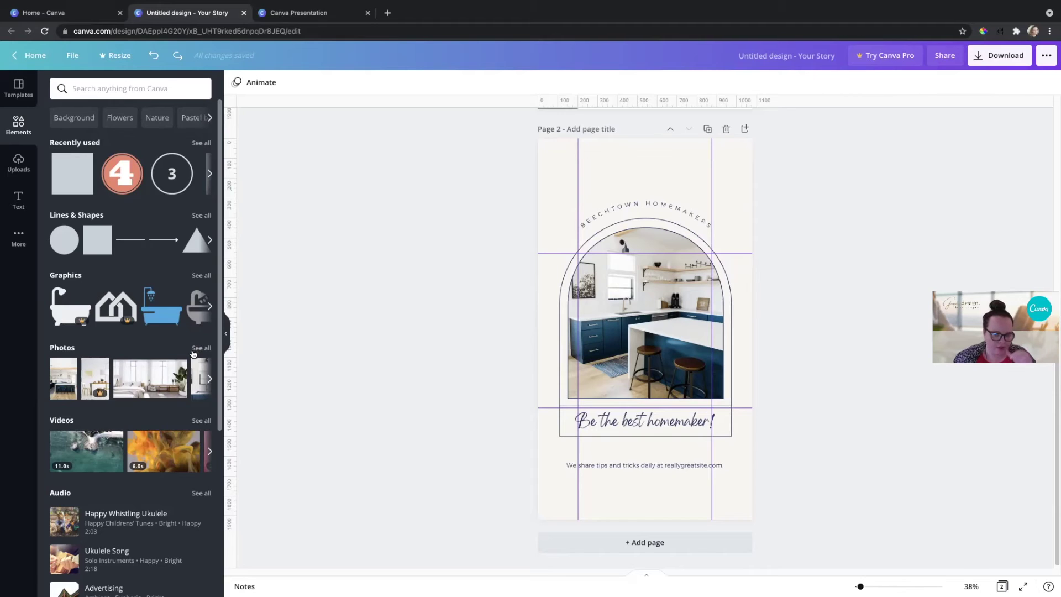
click(120, 88)
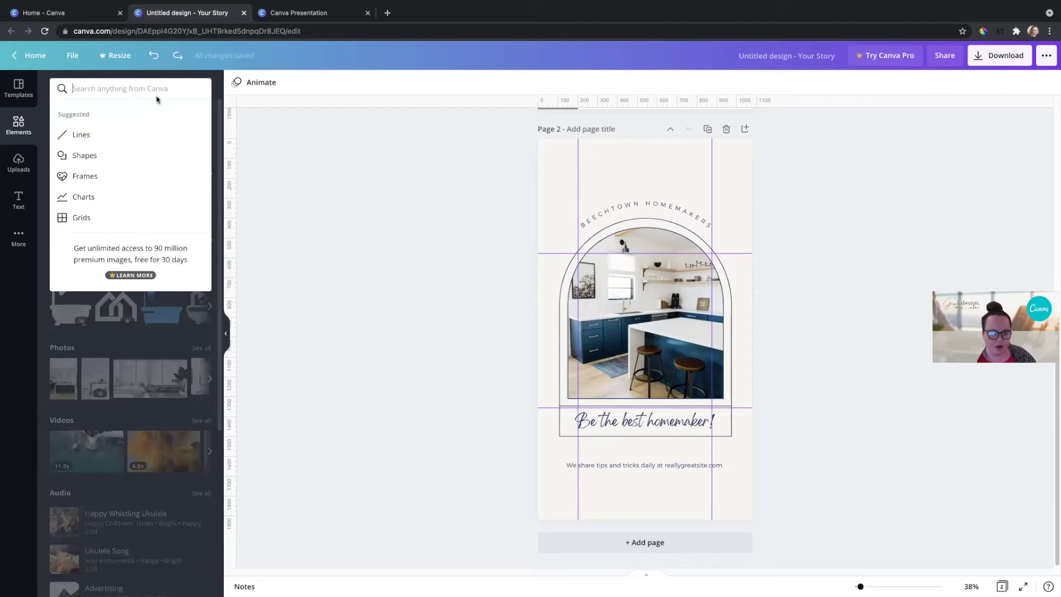
key(Escape)
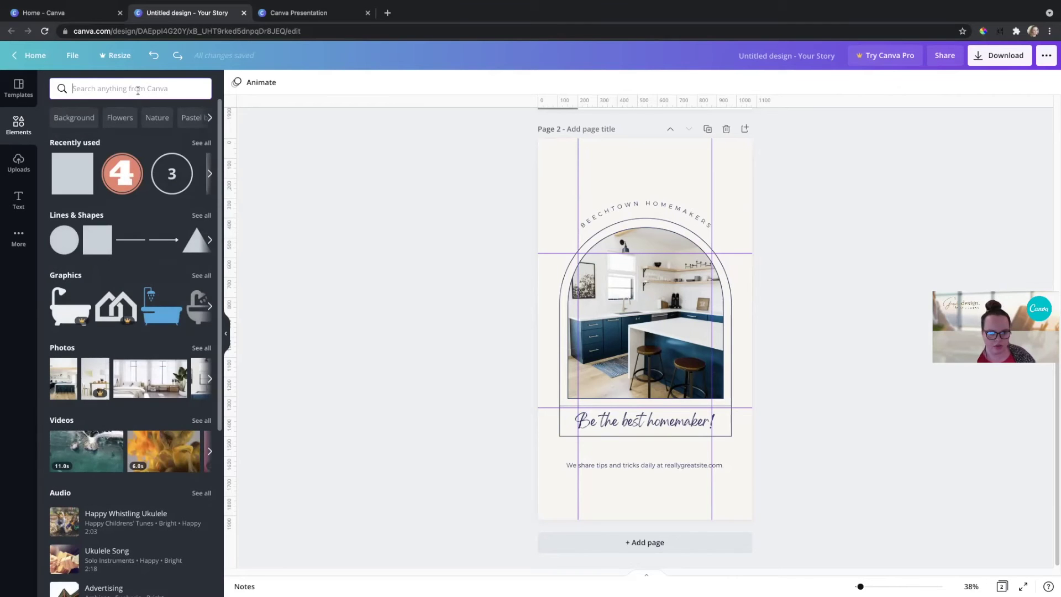
text(Home Decor)
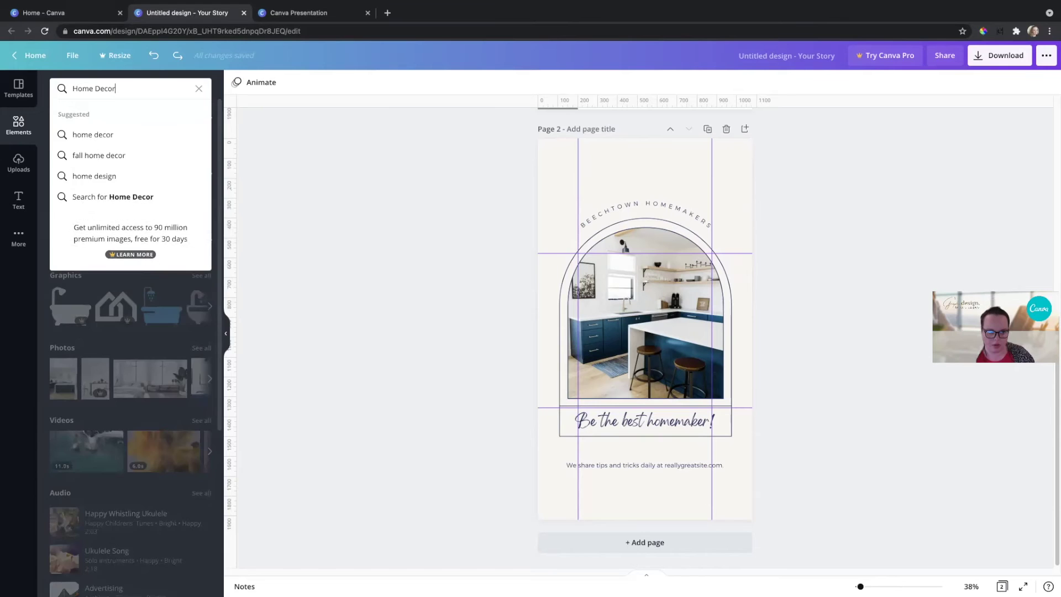
key(Return)
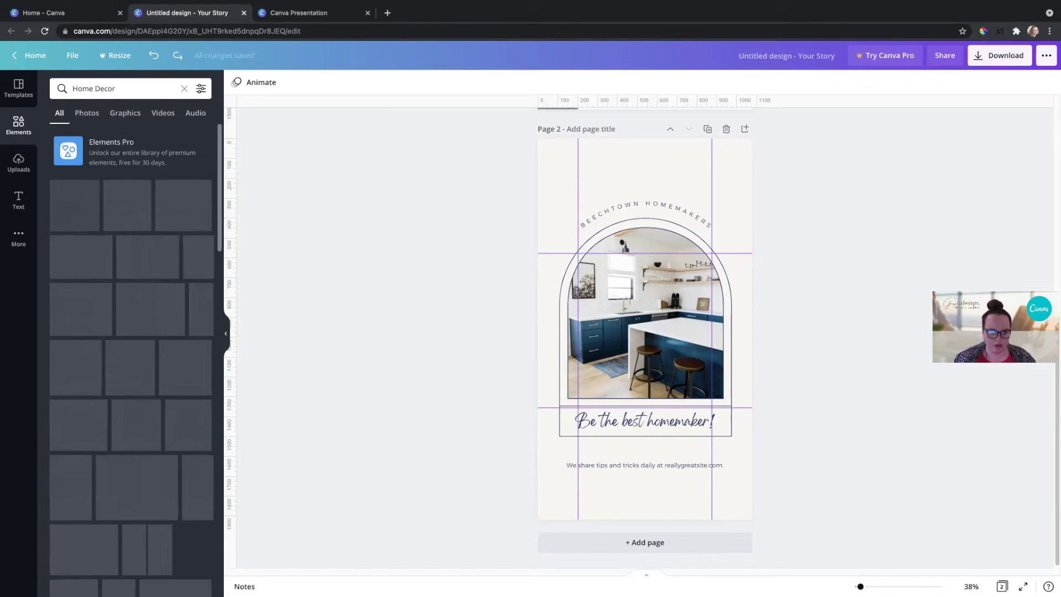
click(202, 89)
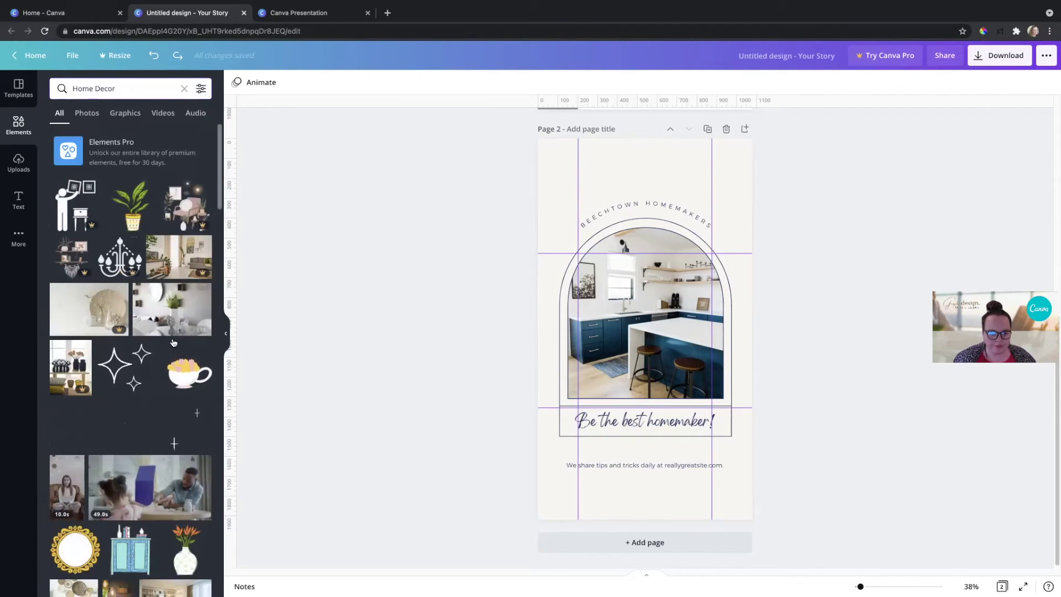
scroll(142, 389, down, 3)
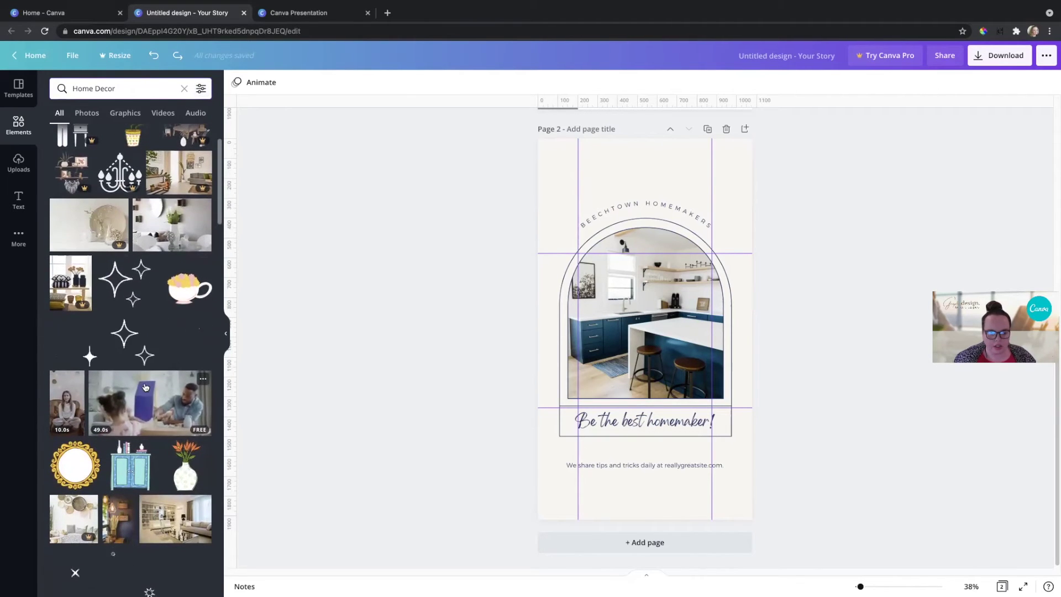
scroll(143, 371, up, 3)
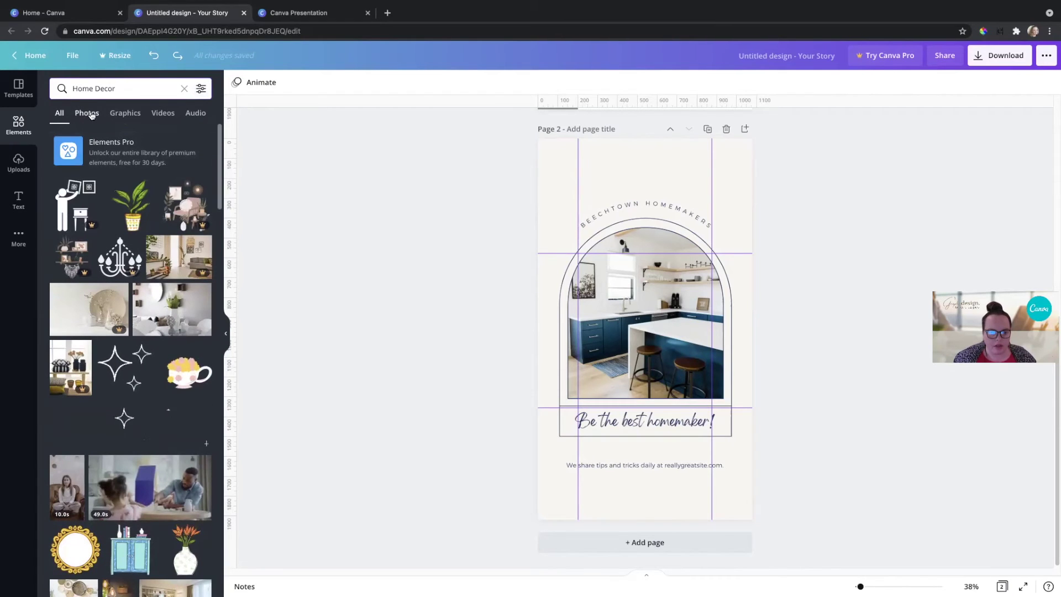
Limit the "Home Decor" elements to photos and replace the arched kitchen picture with the free photo of dried leaves in a white vase.
click(87, 113)
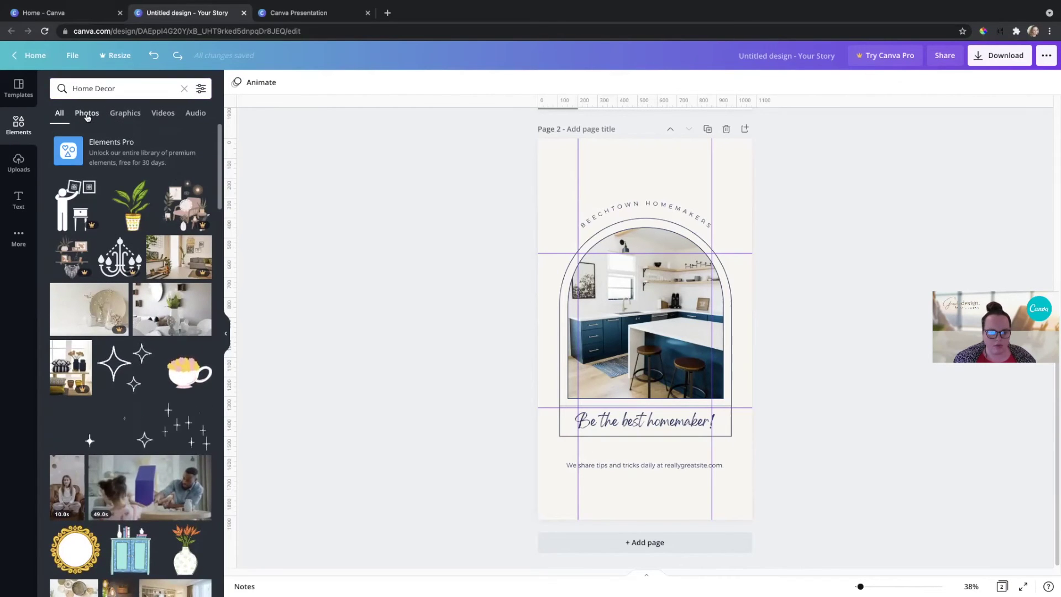
click(123, 113)
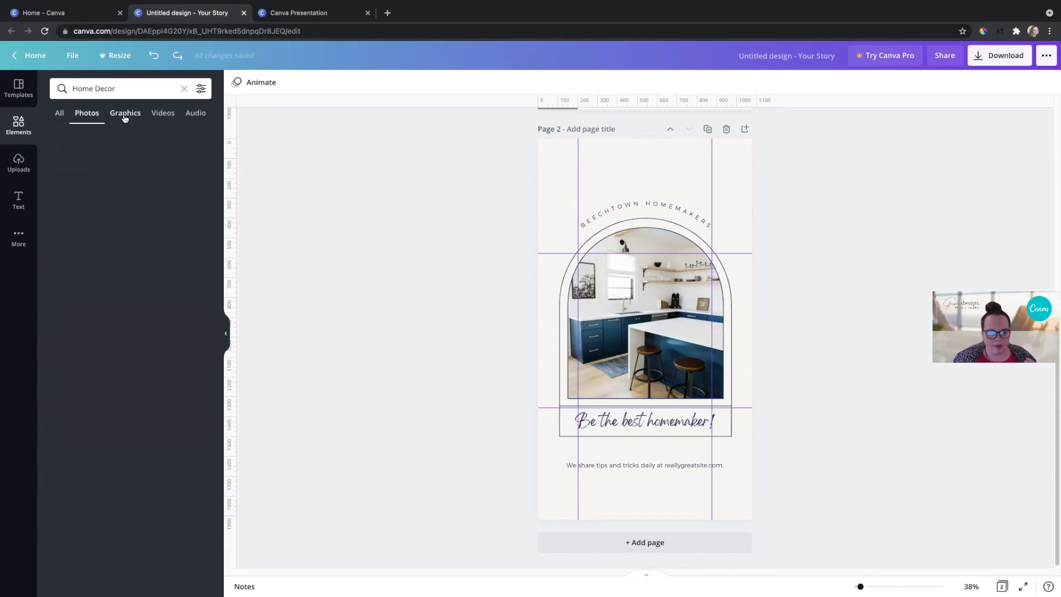
click(87, 114)
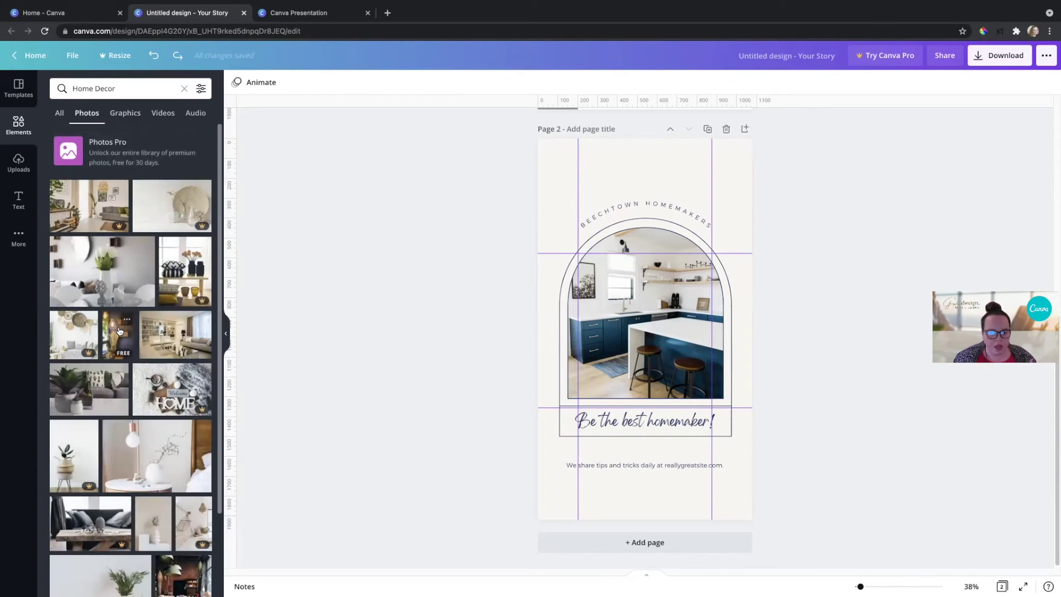
scroll(130, 306, down, 3)
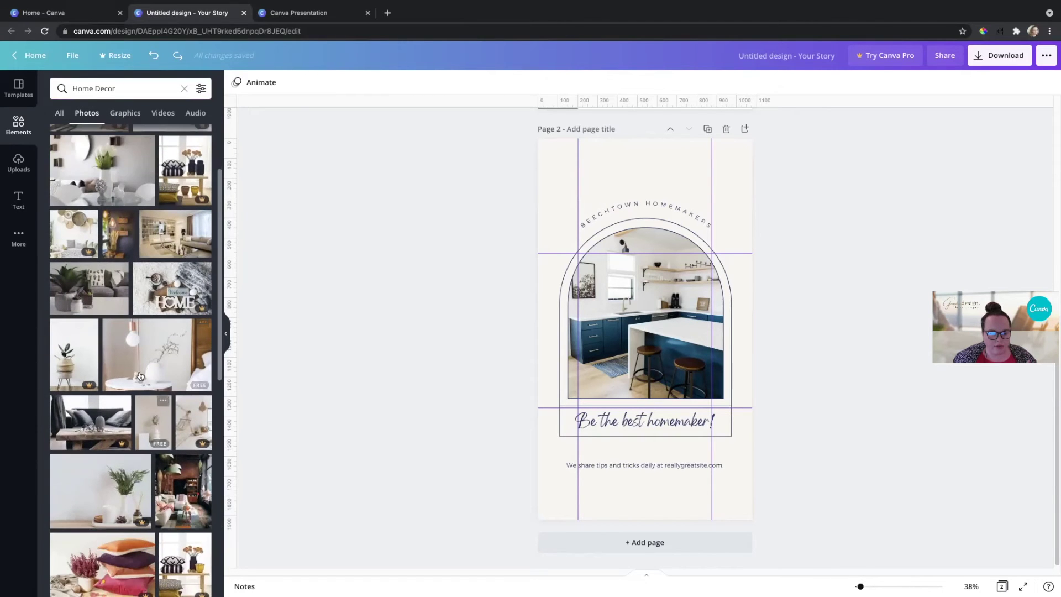
drag(153, 420, 603, 323)
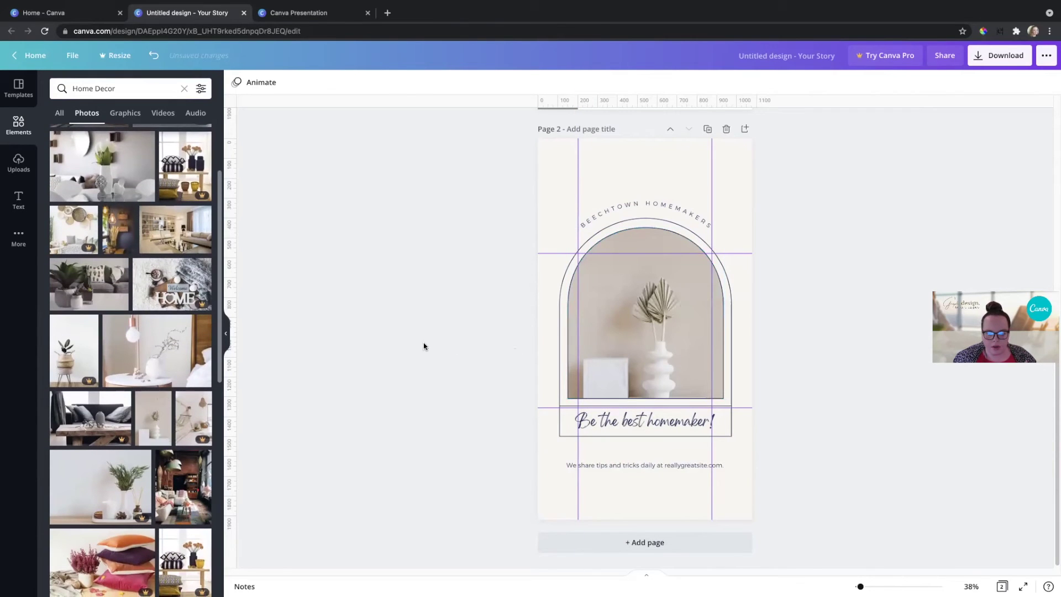
drag(153, 418, 628, 279)
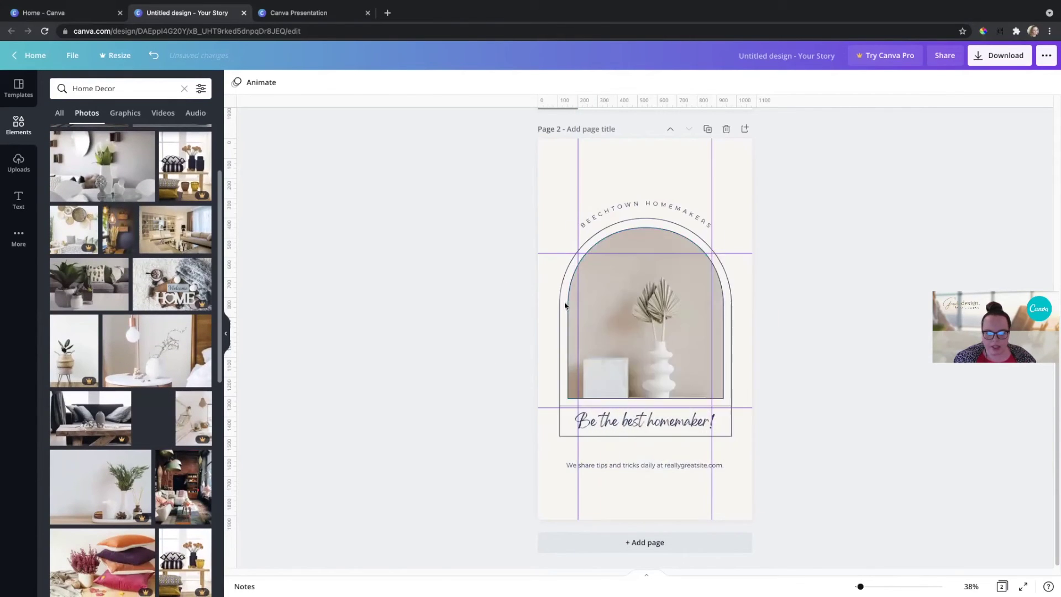
drag(153, 418, 587, 331)
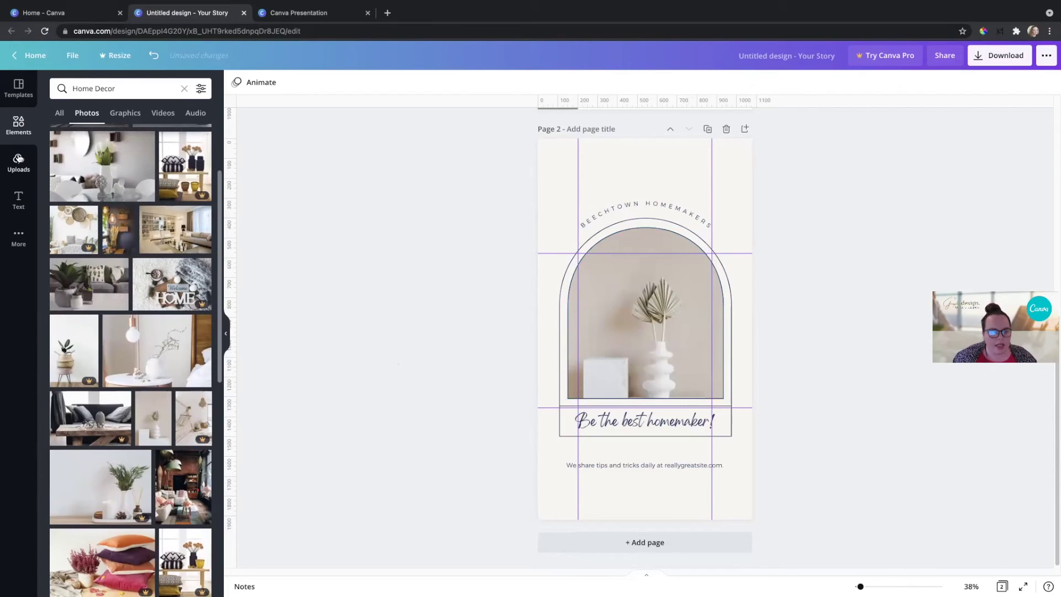
Look through the "Home Decor" graphics, and search the elements for "line".
click(125, 113)
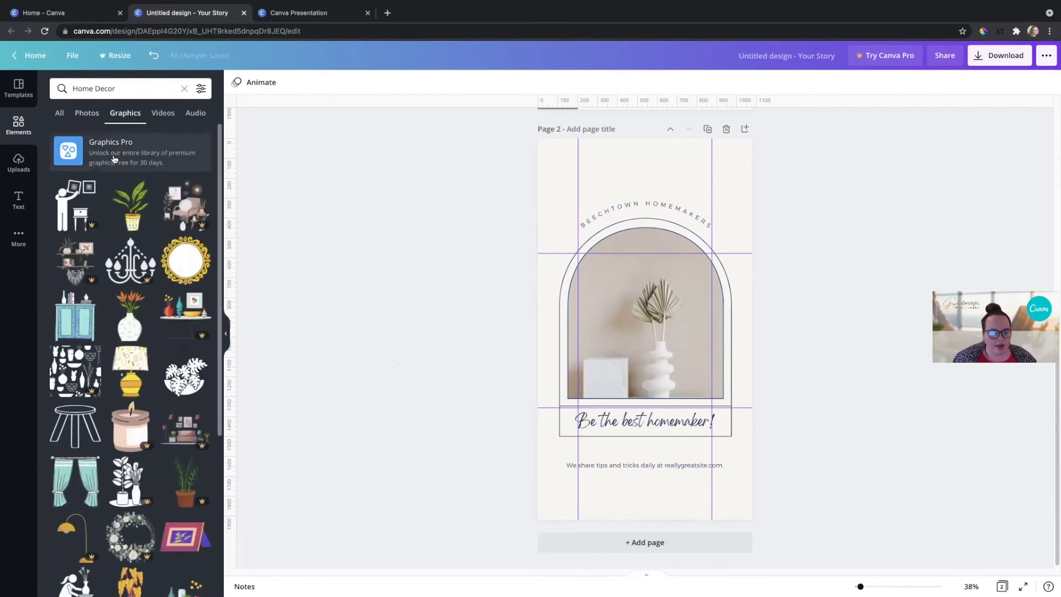
scroll(138, 441, down, 15)
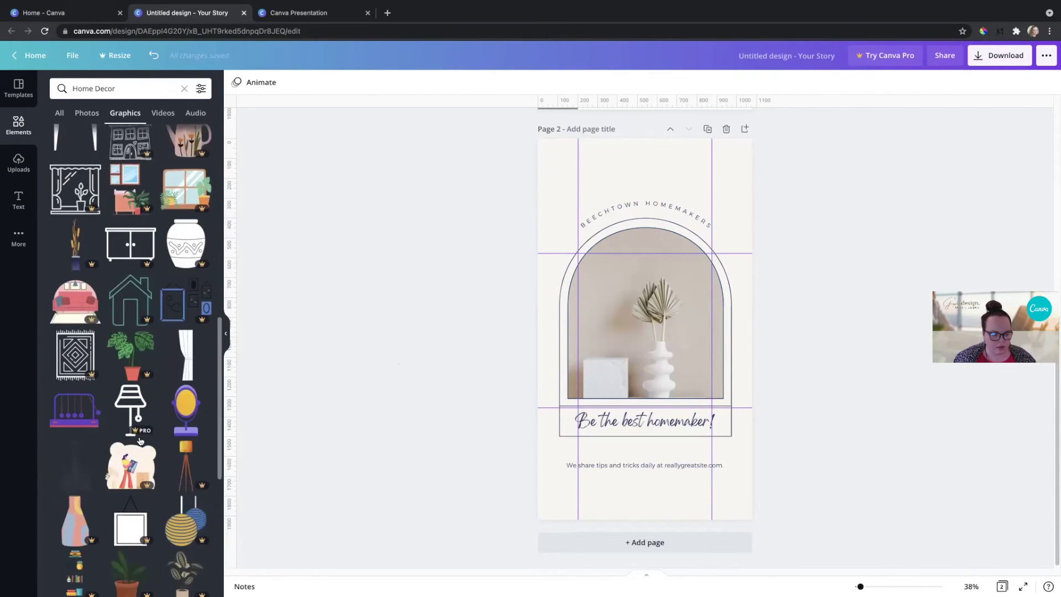
click(143, 88)
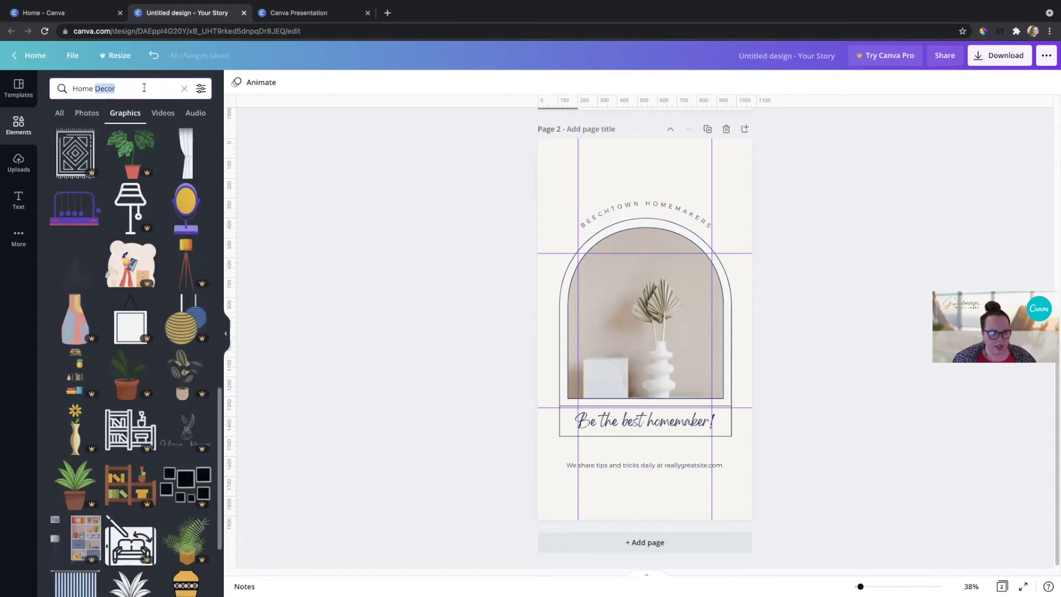
text(line)
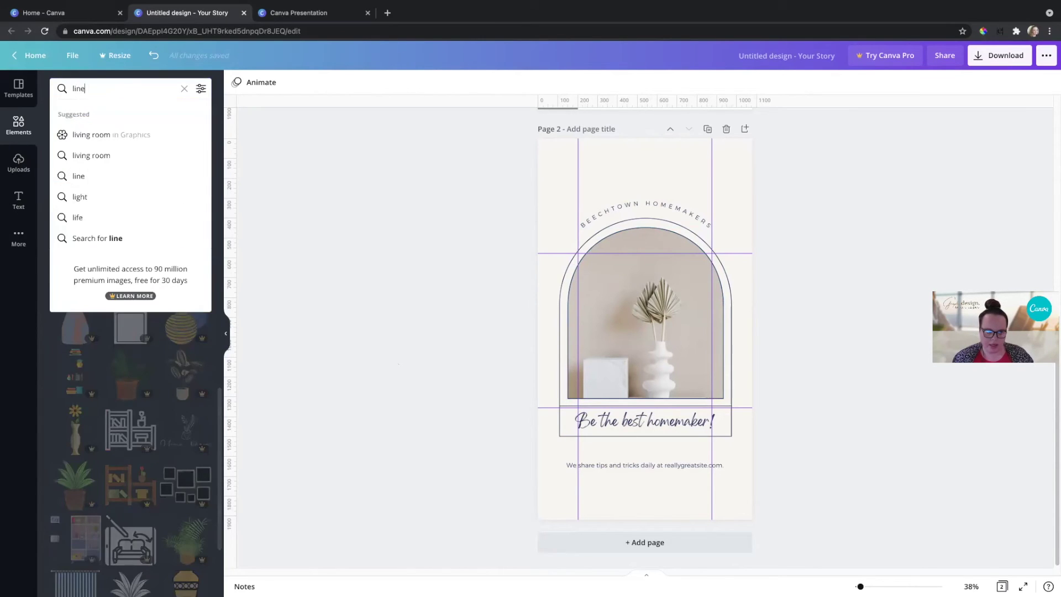
key(Return)
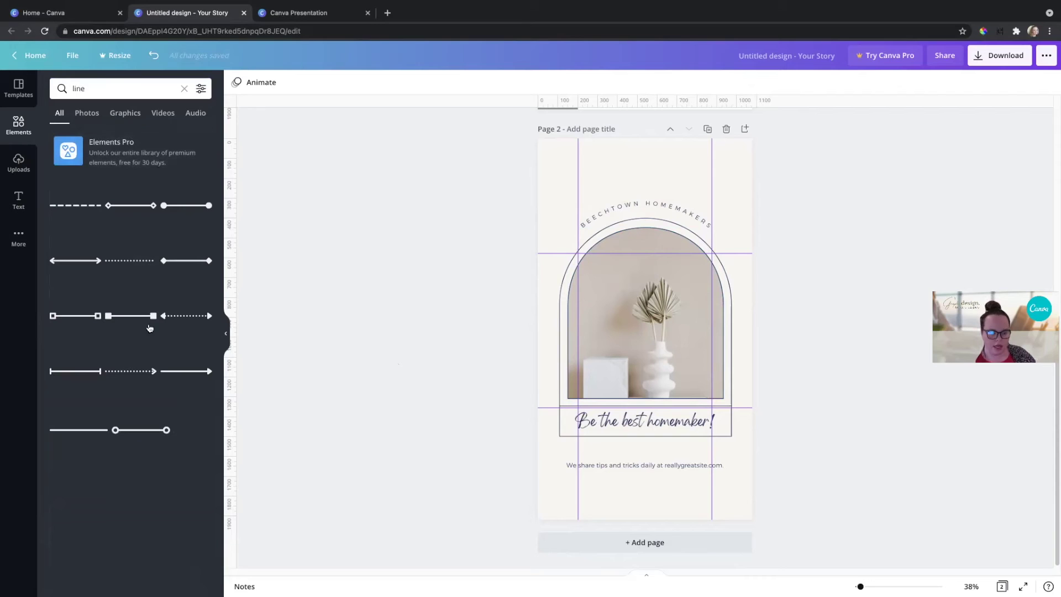
Search the elements for "plants" and place the light grey leafy branch graphic over the lower-left corner of page 2.
click(184, 88)
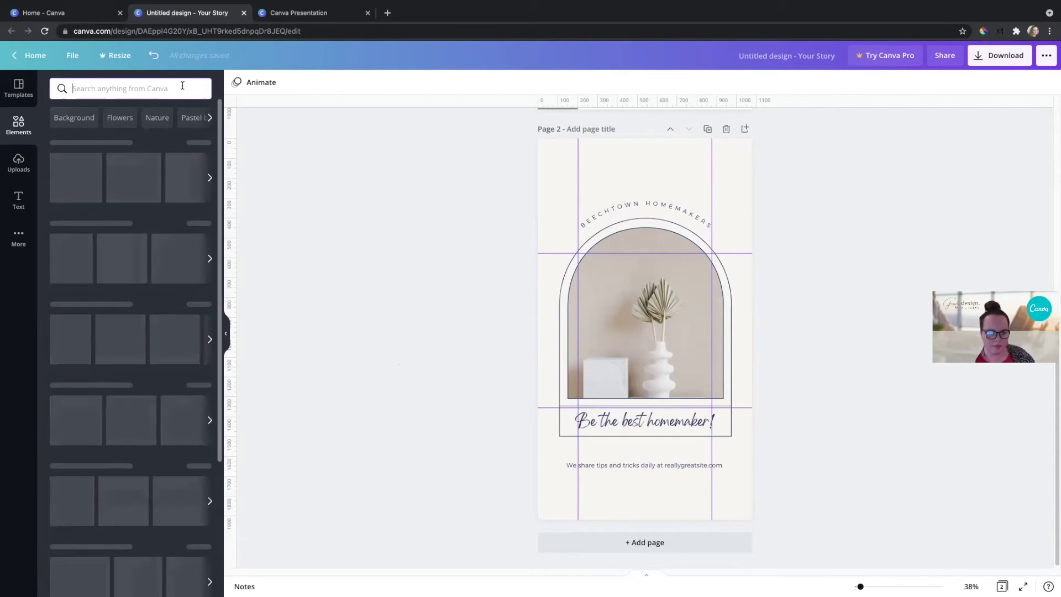
text(plants)
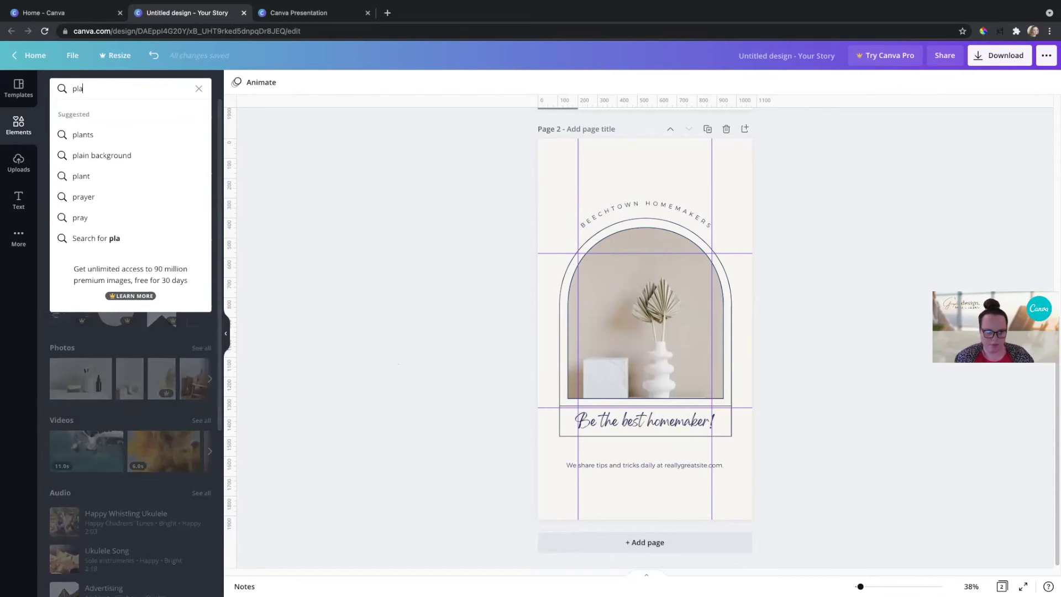
key(Return)
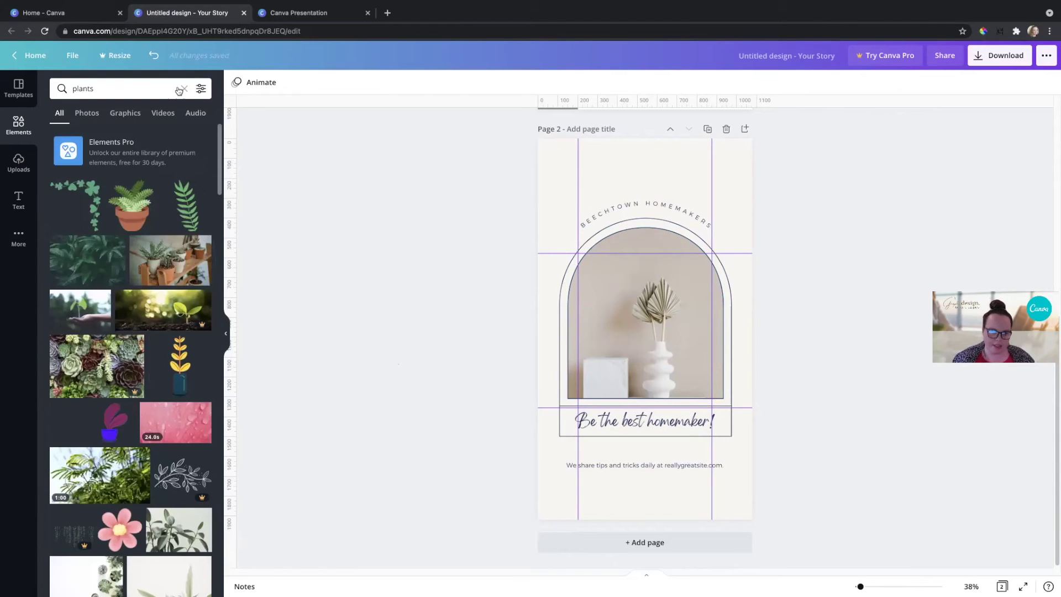
scroll(160, 413, down, 3)
scroll(161, 413, down, 10)
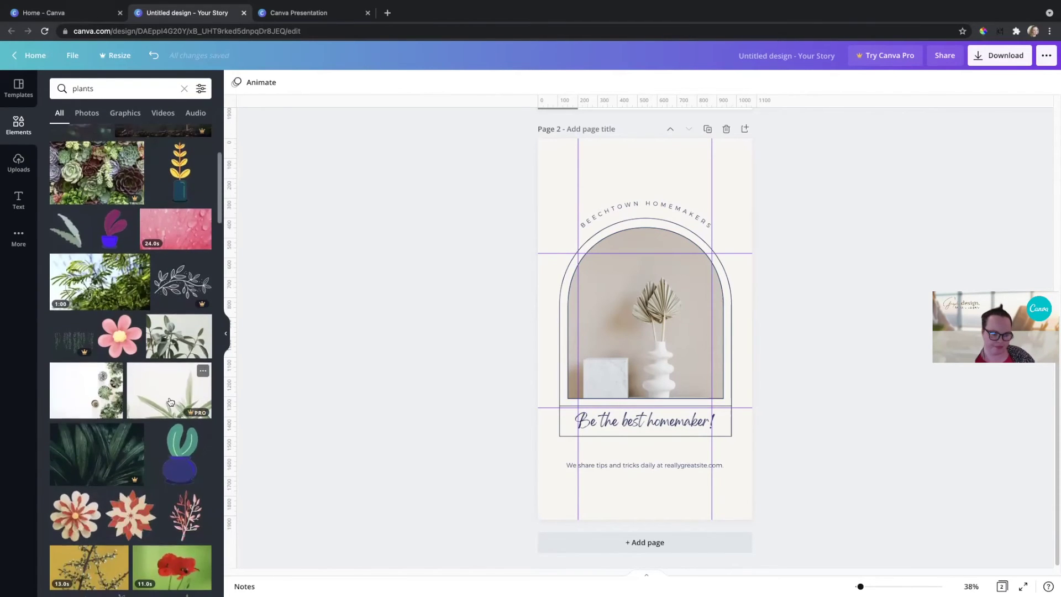
scroll(138, 245, up, 2)
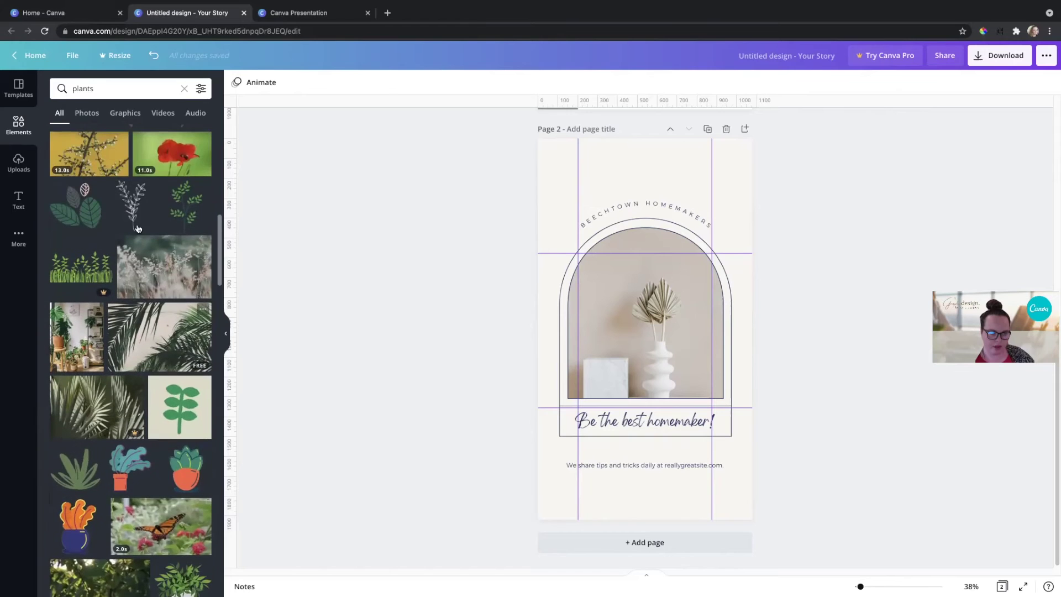
click(616, 319)
drag(132, 205, 553, 488)
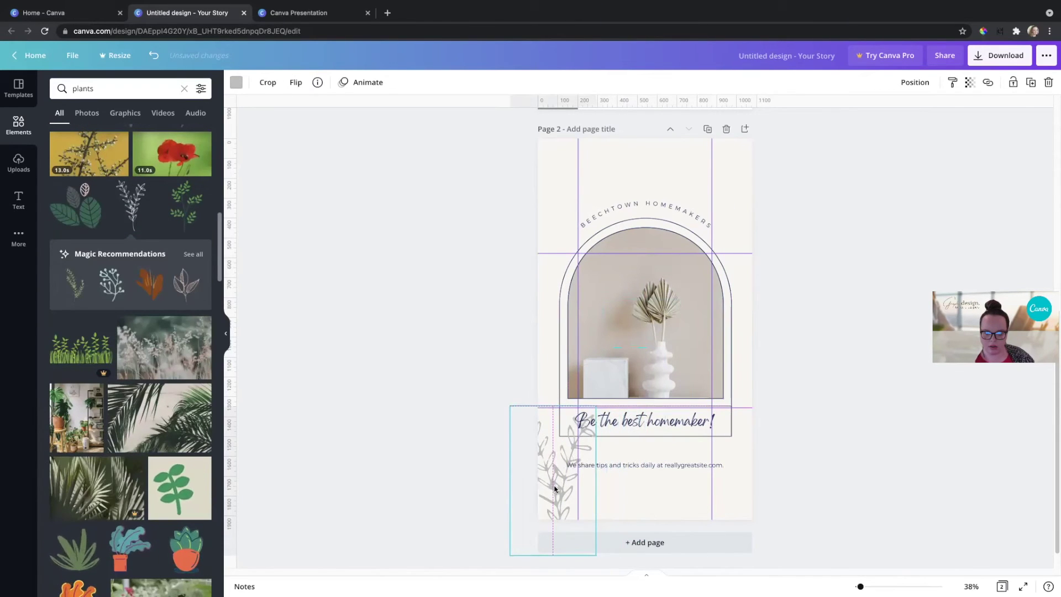
Enlarge the leafy branch until it overlaps the arch photo, and position it running off the page's lower-left corner.
drag(595, 406, 580, 430)
mouse_move(550, 482)
mouse_down()
mouse_move(583, 445)
mouse_move(555, 471)
mouse_up()
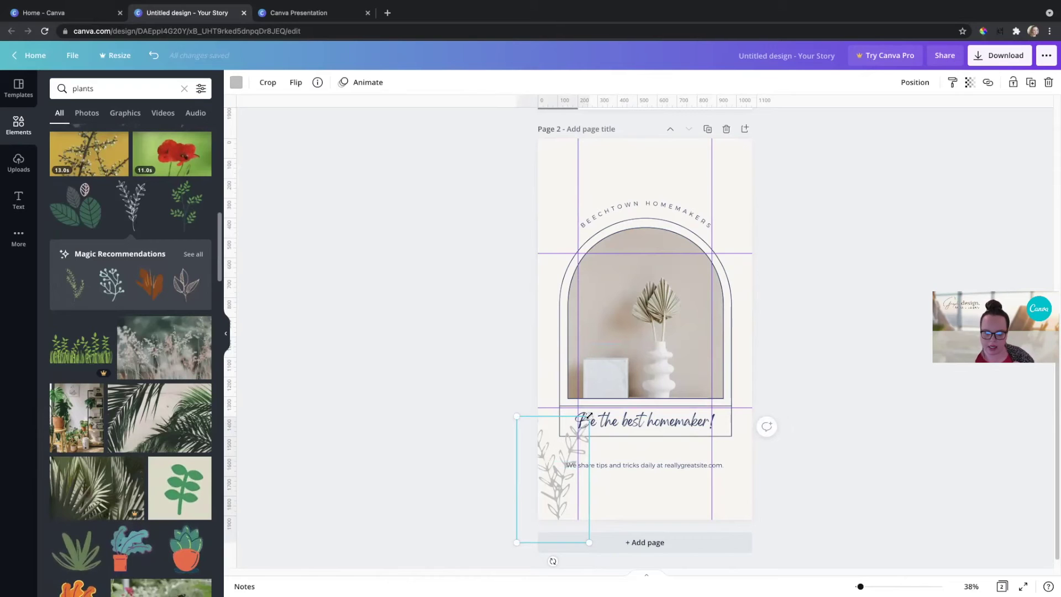
drag(589, 415, 687, 324)
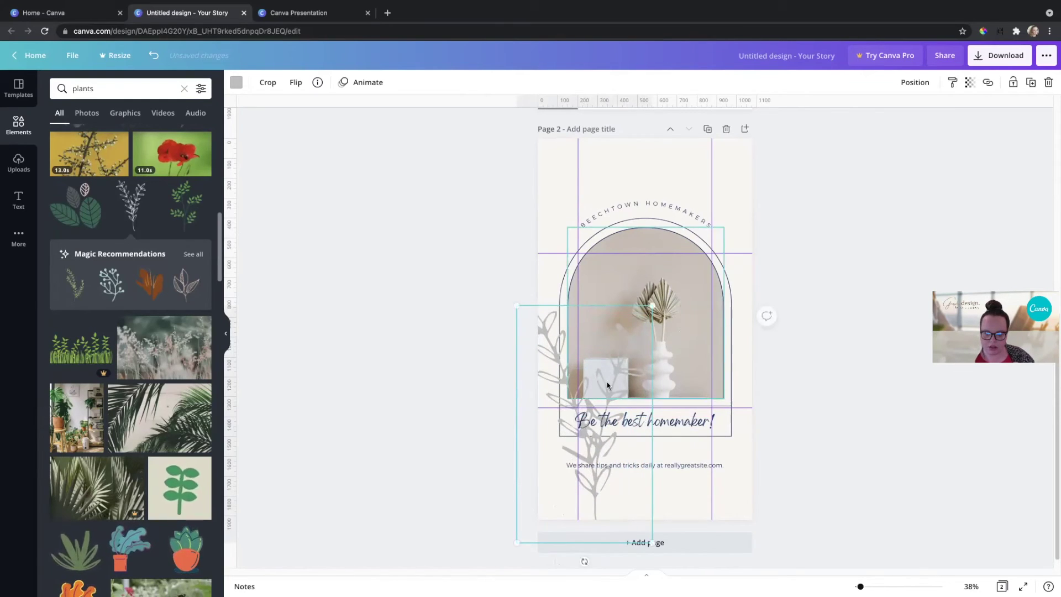
drag(593, 447, 605, 479)
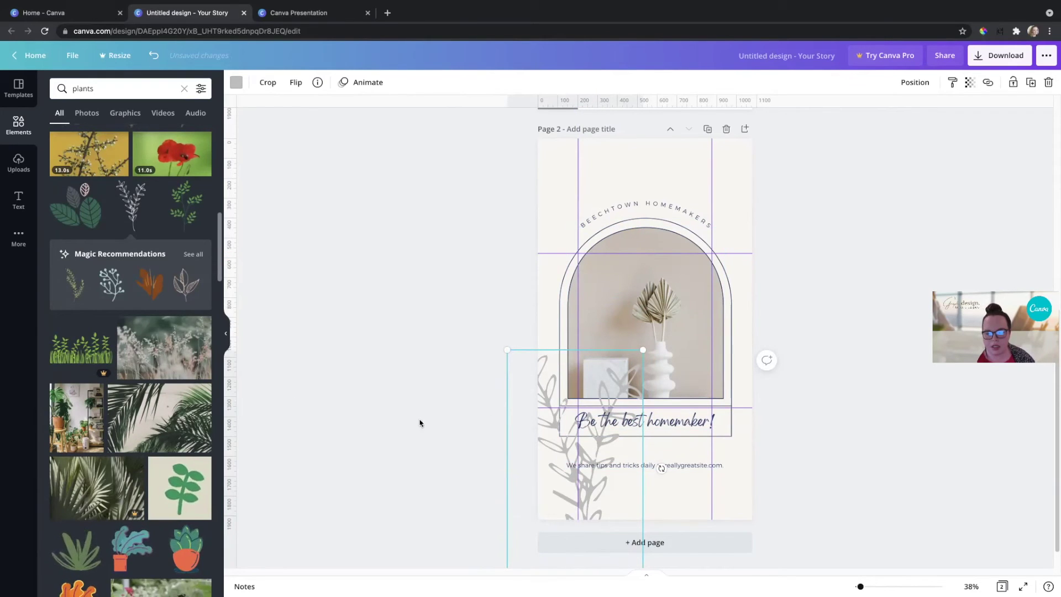
click(432, 393)
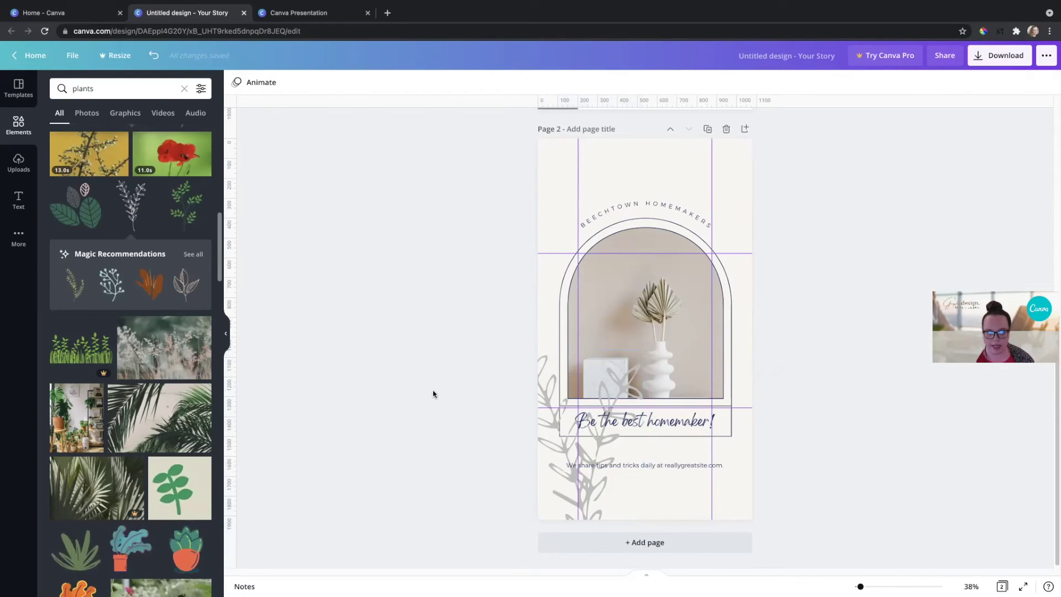
Replace the photo in the page 2 arch frame with the uploaded image of the framed leaf print.
click(23, 168)
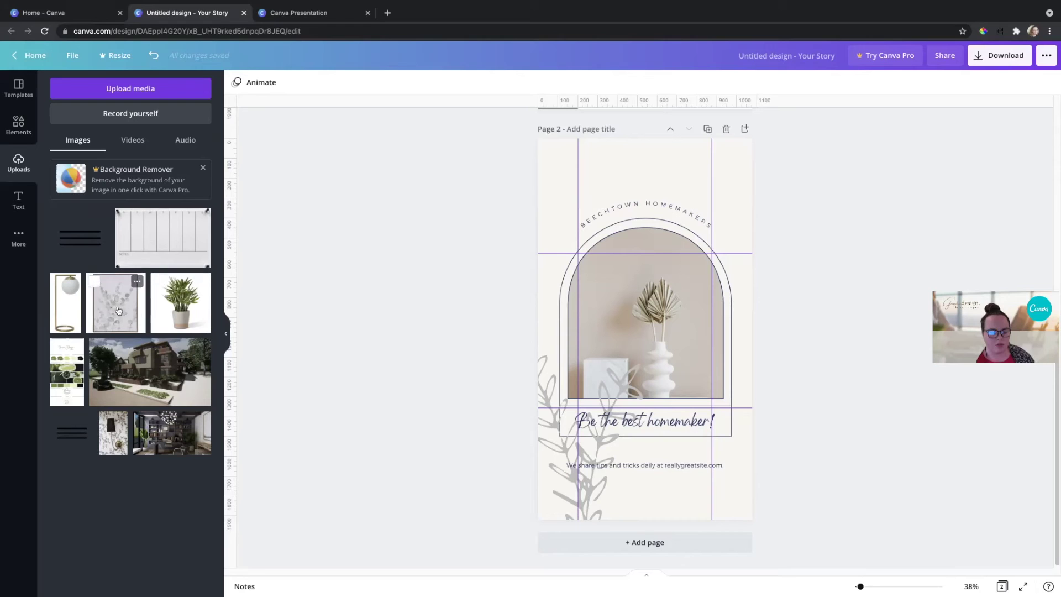
drag(119, 310, 620, 323)
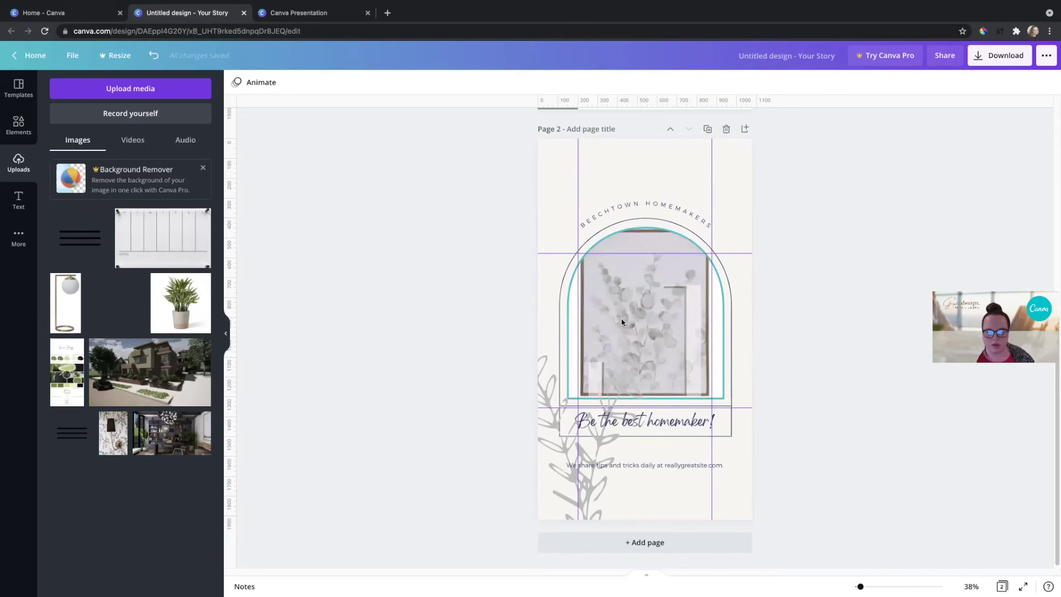
click(423, 322)
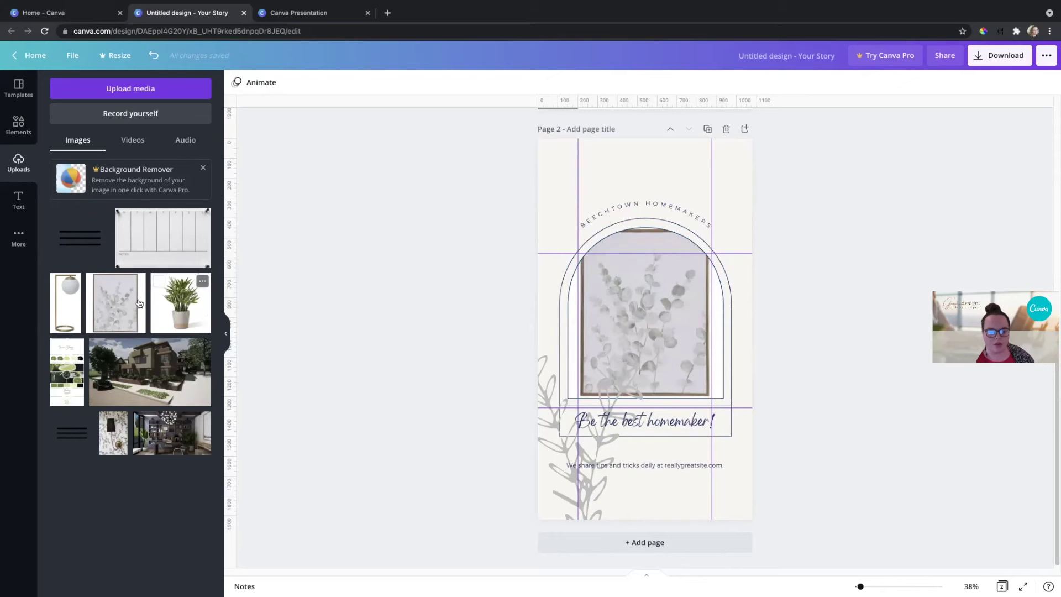
View the available upload sources and browse the device's recent files, closing the file chooser without uploading anything.
click(124, 90)
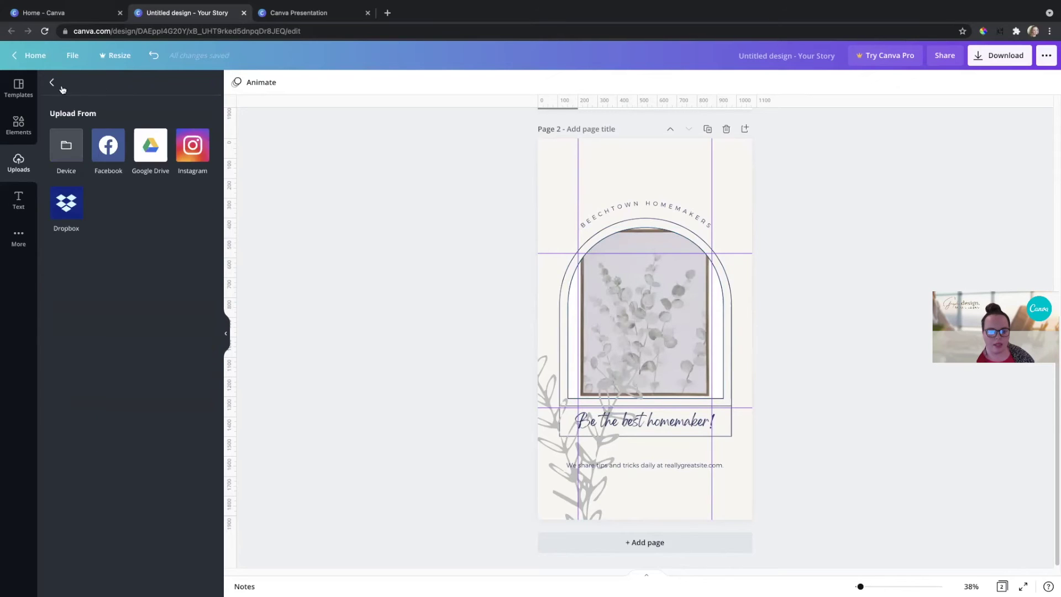
click(60, 89)
click(115, 95)
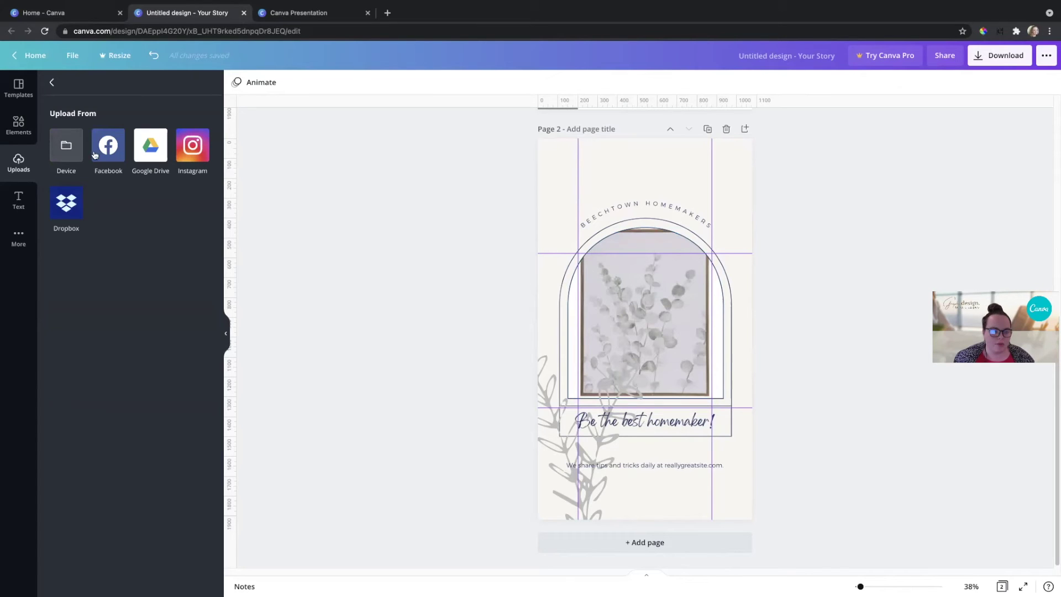
click(67, 147)
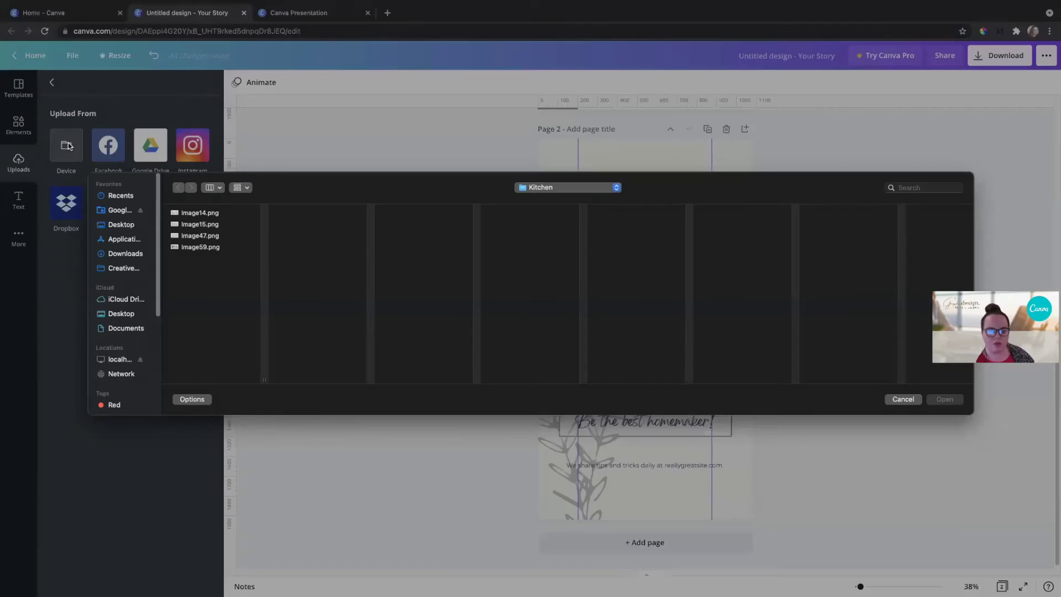
click(132, 208)
scroll(193, 264, down, 10)
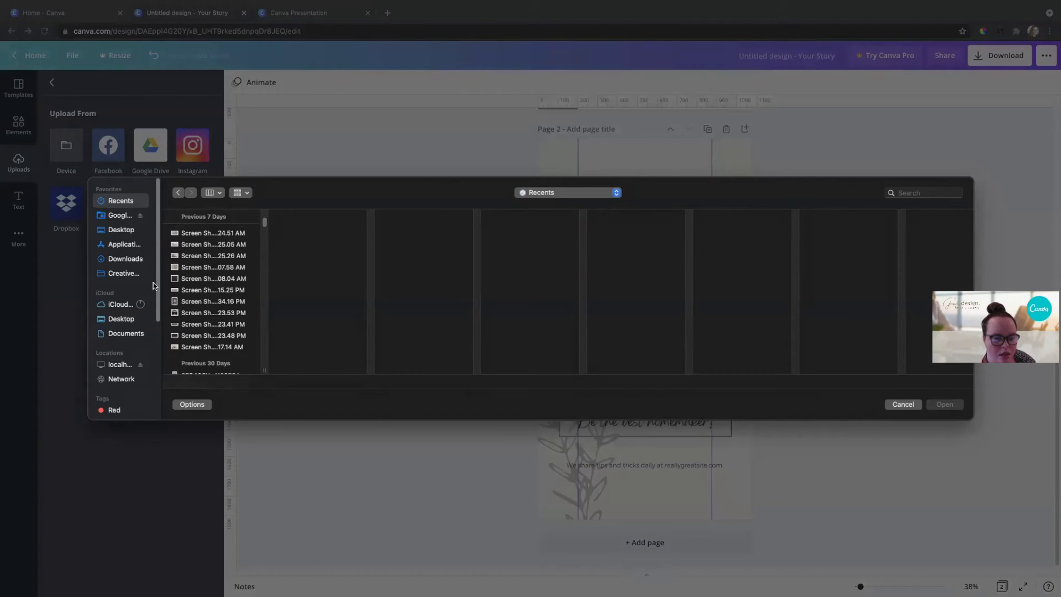
scroll(188, 330, down, 3)
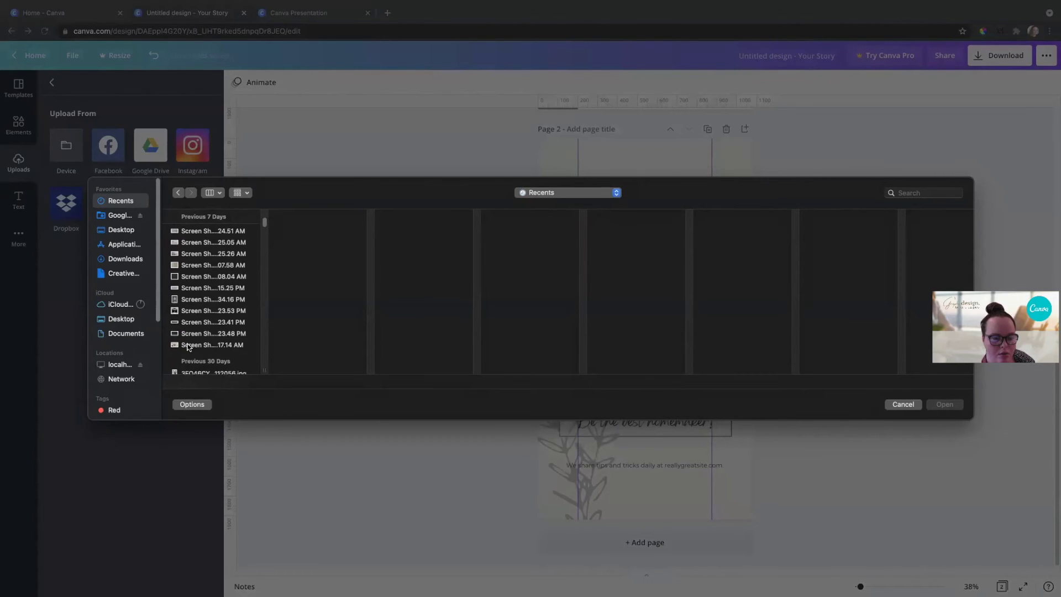
scroll(197, 298, up, 1)
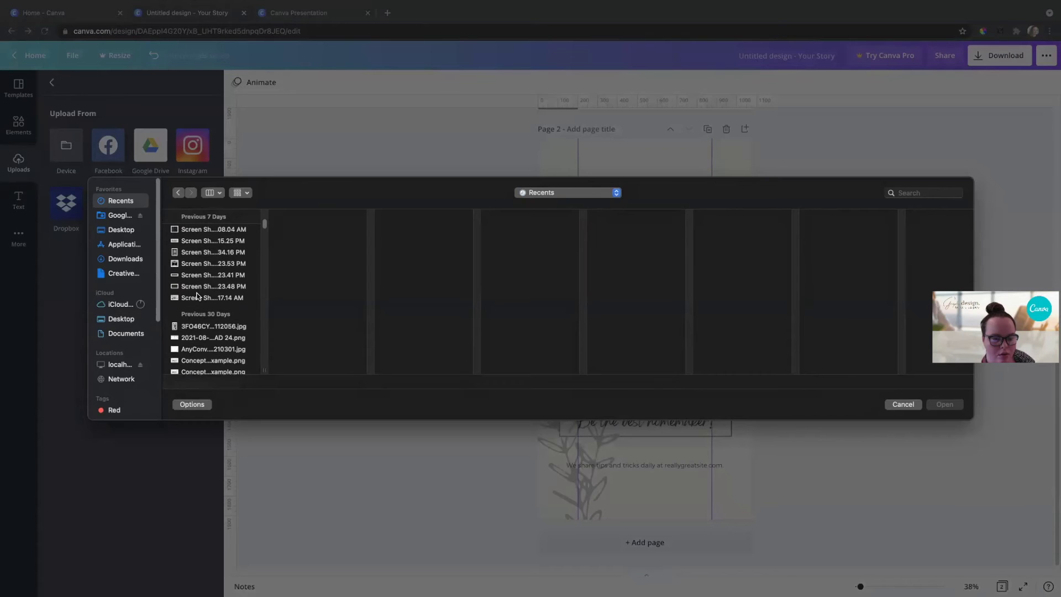
click(906, 404)
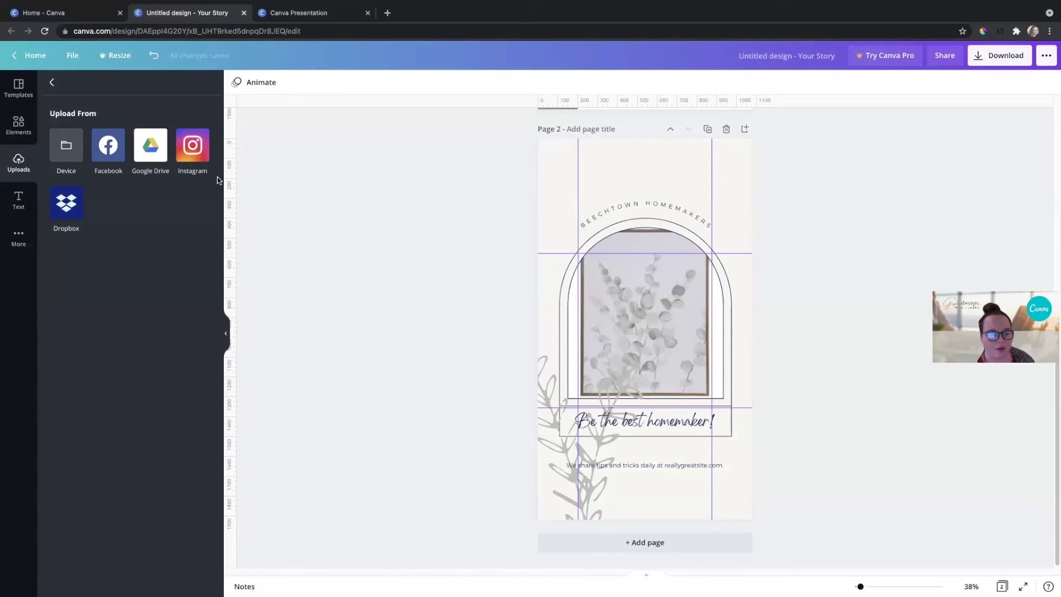
click(53, 84)
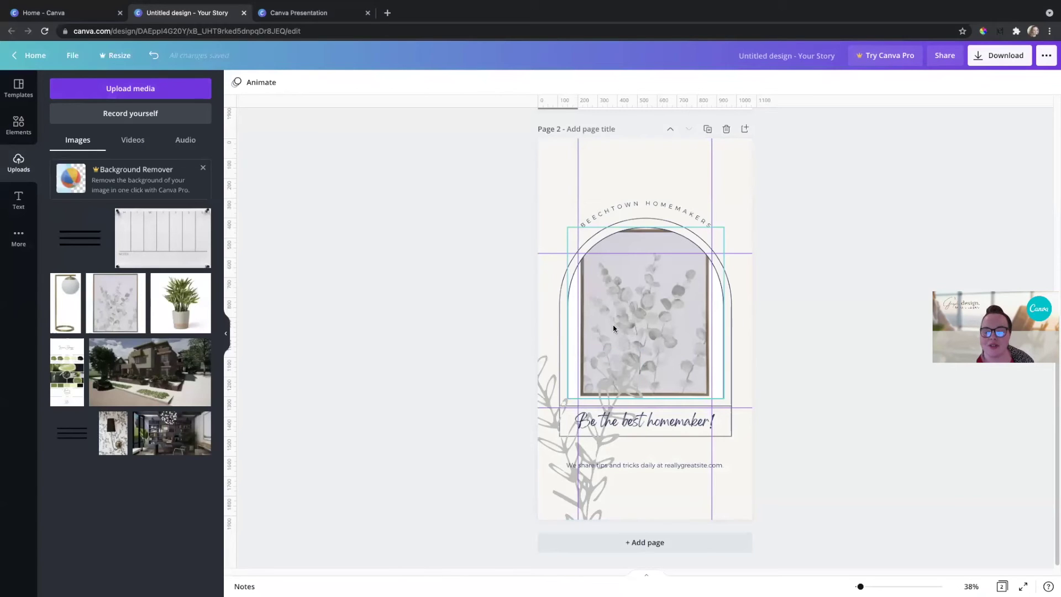
Enlarge the leaf print inside the page 2 arch frame and reposition it so its wooden border is cropped out.
click(635, 321)
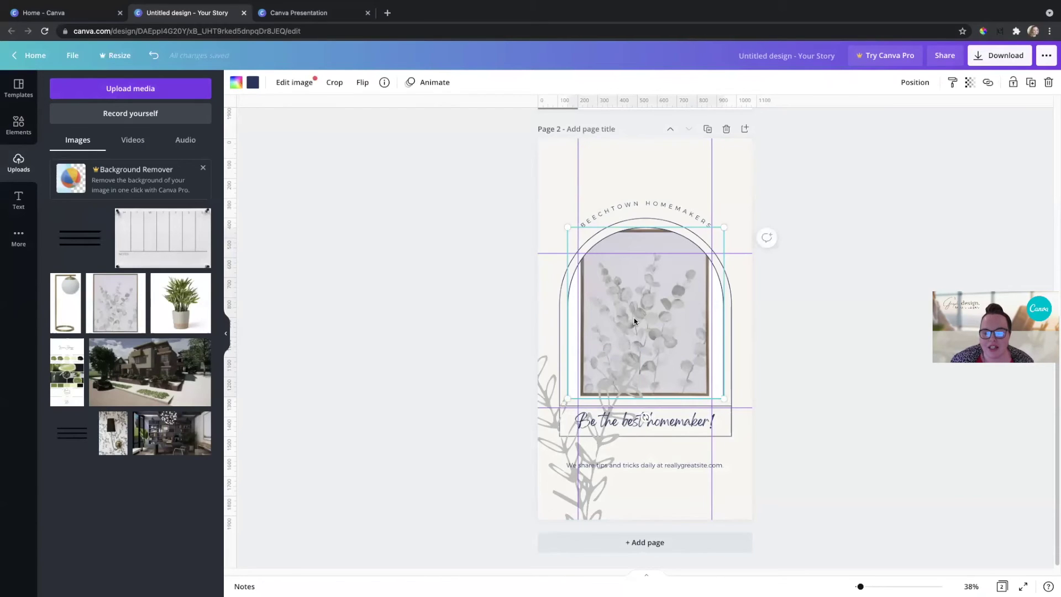
double_click(634, 321)
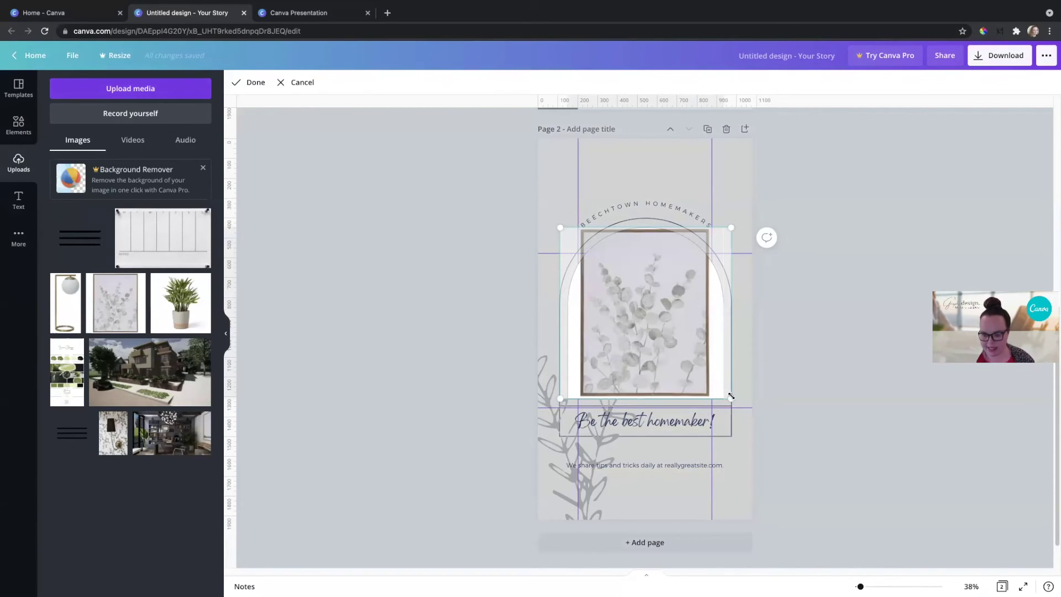
drag(730, 396, 791, 450)
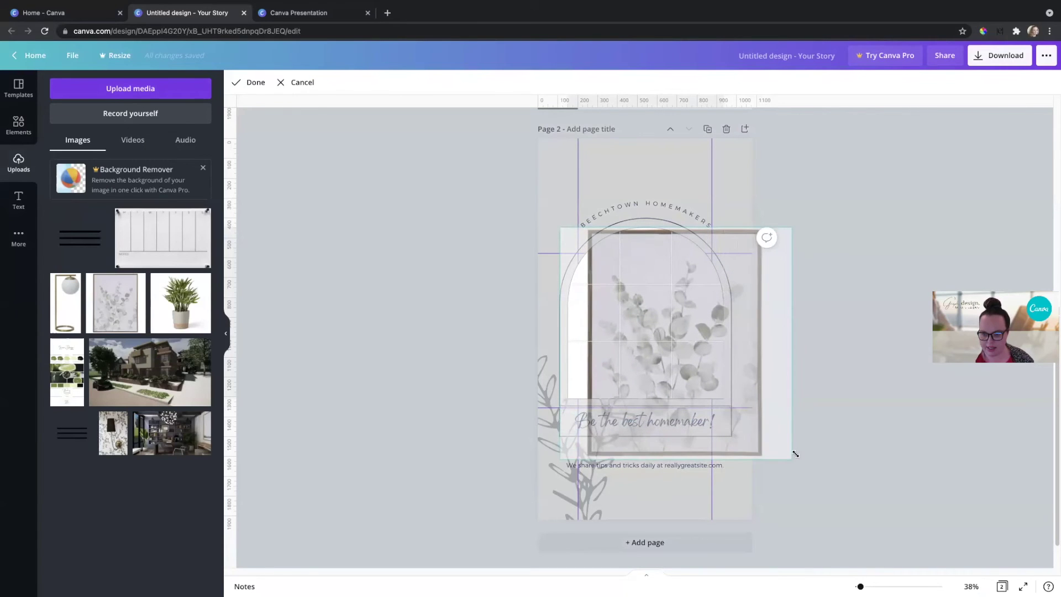
drag(703, 354, 670, 339)
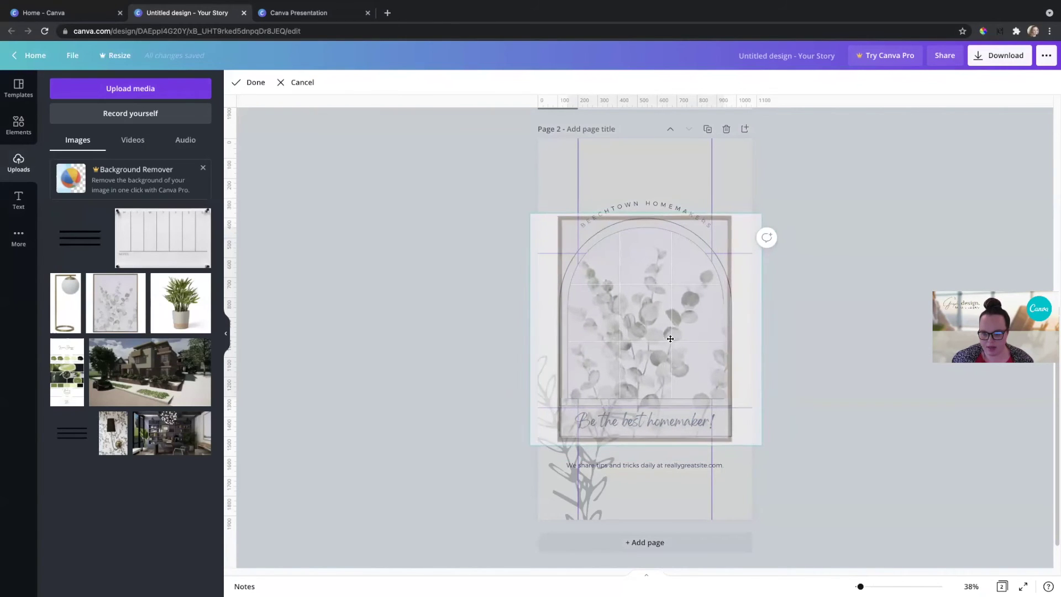
click(341, 348)
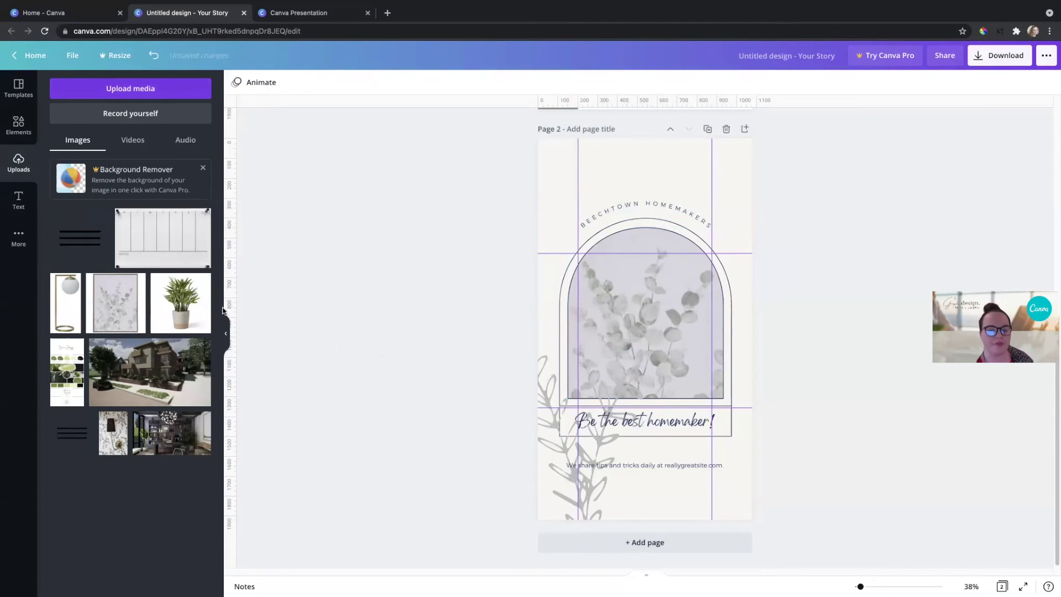
Add a default heading text box to page 2, and delete it.
click(20, 205)
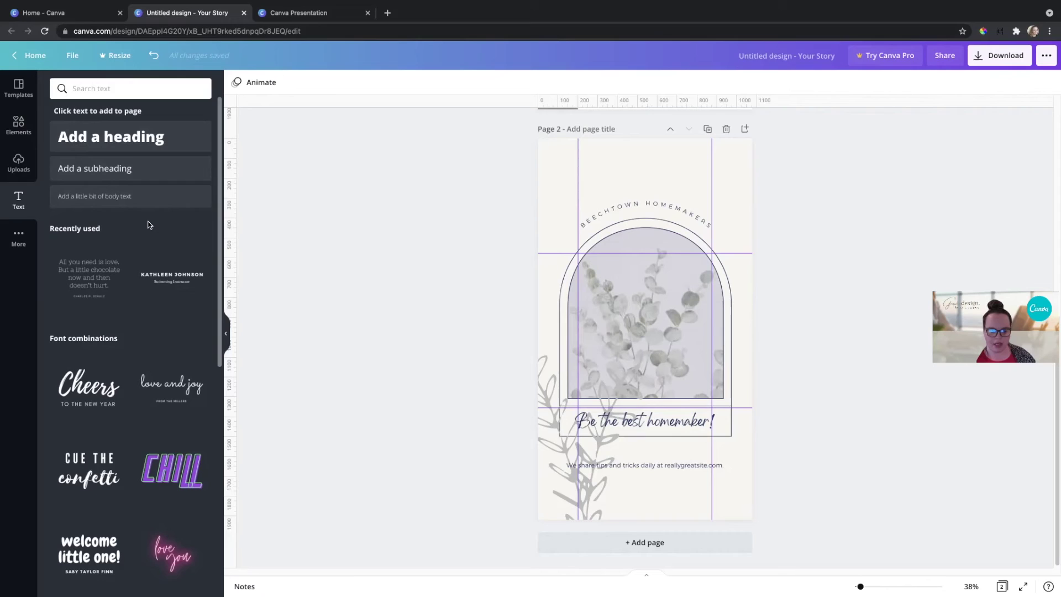
click(187, 149)
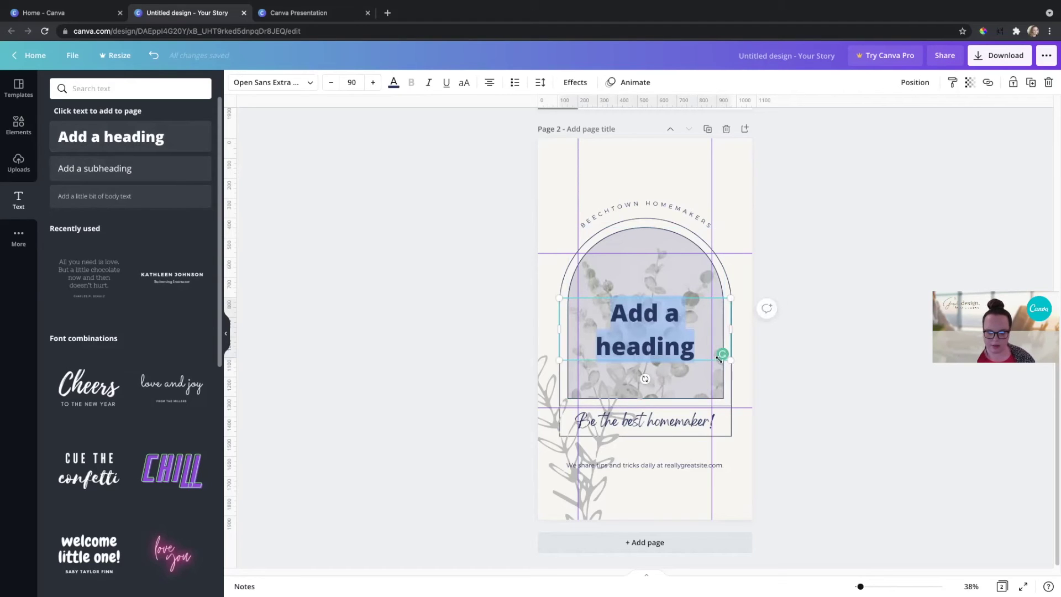
key(Escape)
click(651, 319)
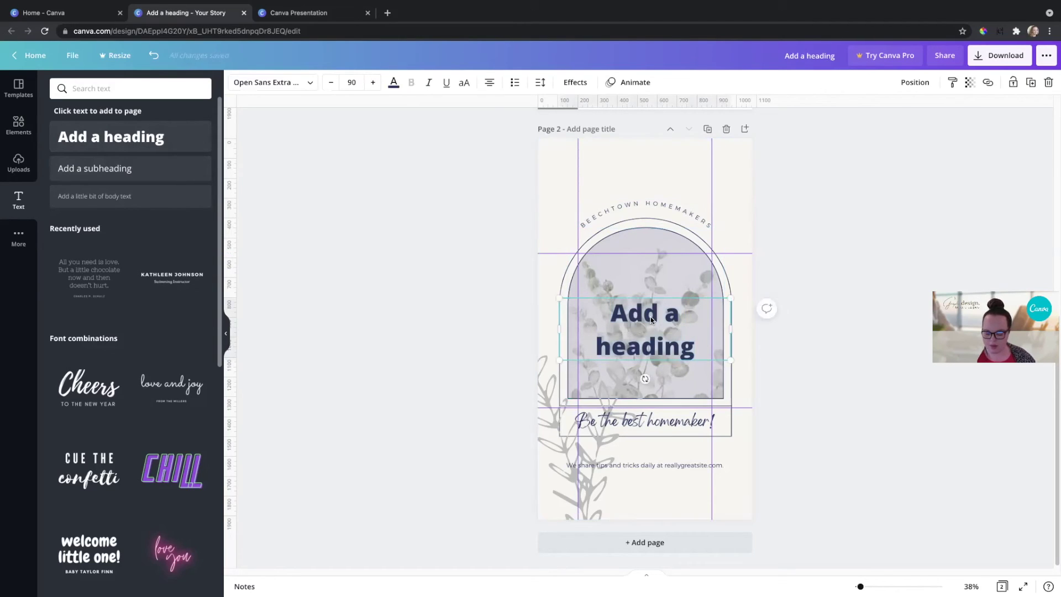
key(Delete)
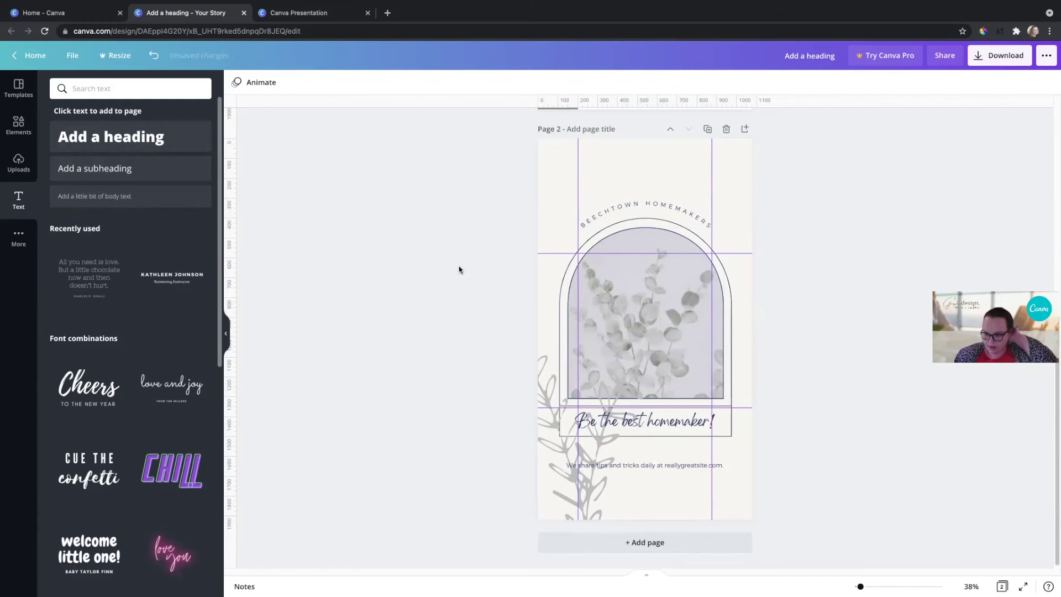
Add a heading containing a first name, move it lower over the arch photo, and delete it.
click(126, 144)
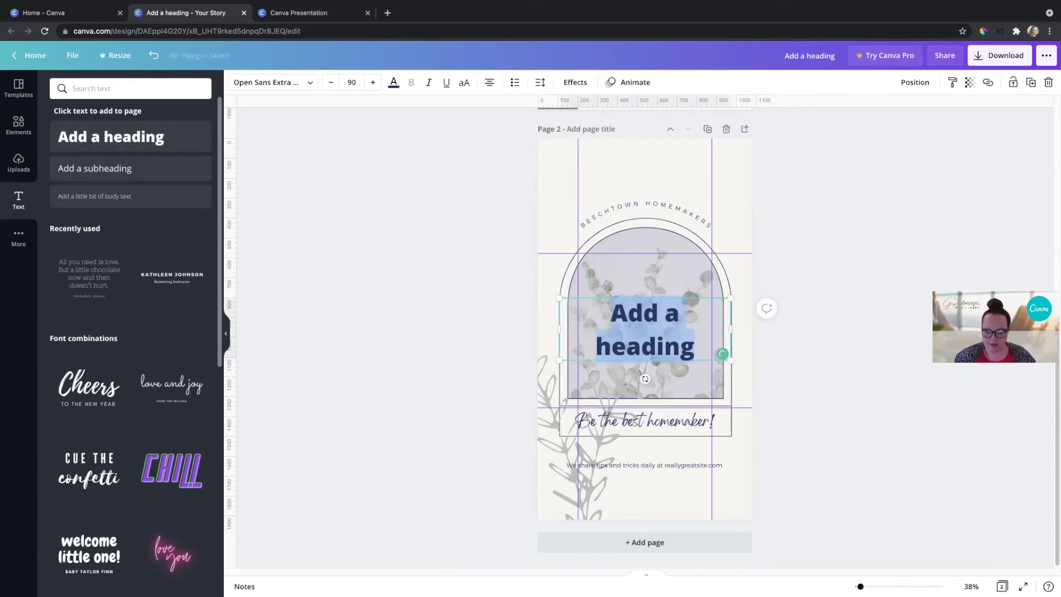
text(Lauren)
key(Escape)
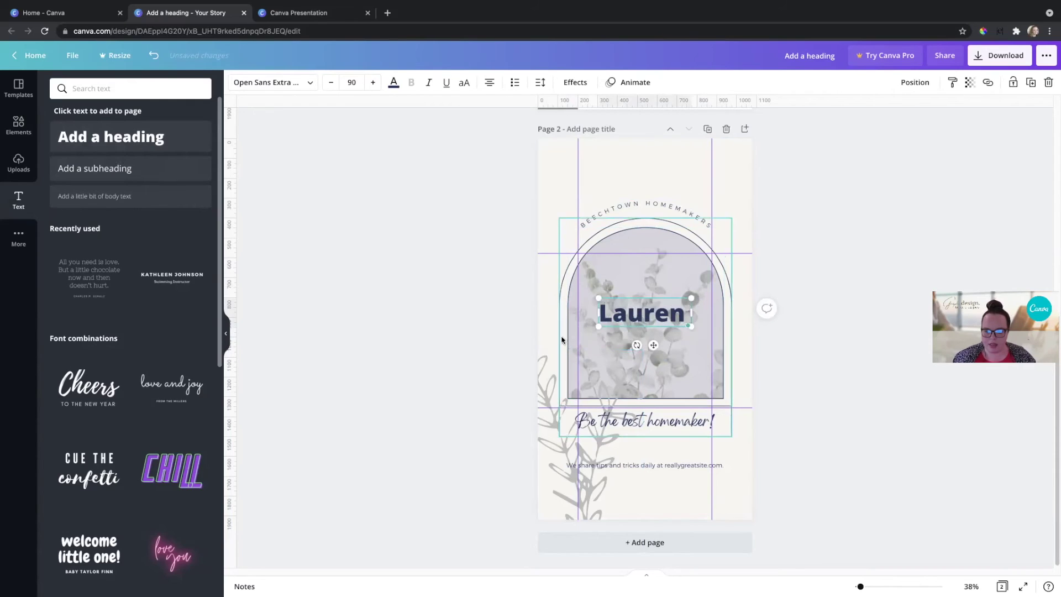
mouse_move(653, 345)
mouse_down()
mouse_move(671, 326)
mouse_move(668, 290)
mouse_move(644, 289)
mouse_move(648, 353)
mouse_up()
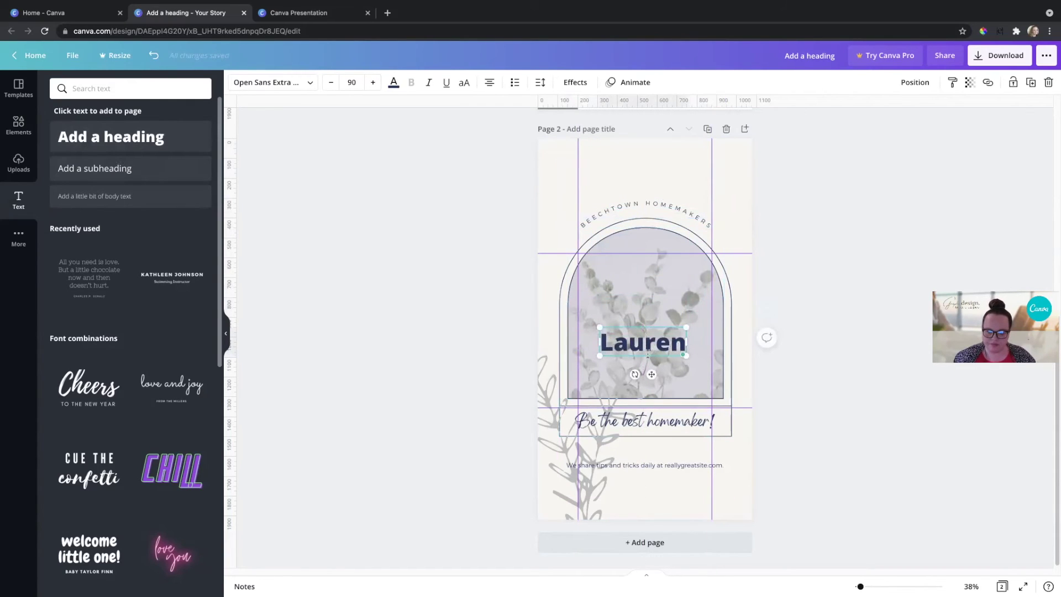
click(486, 311)
click(627, 342)
key(Delete)
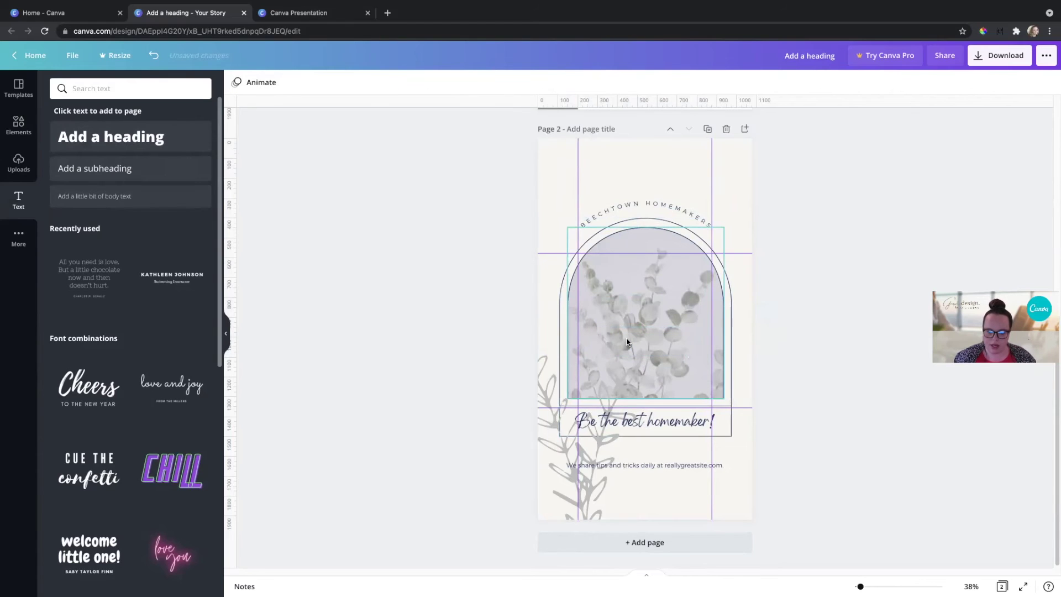
Look through the additional Canva apps and the font and colour combinations offered in Styles.
click(19, 243)
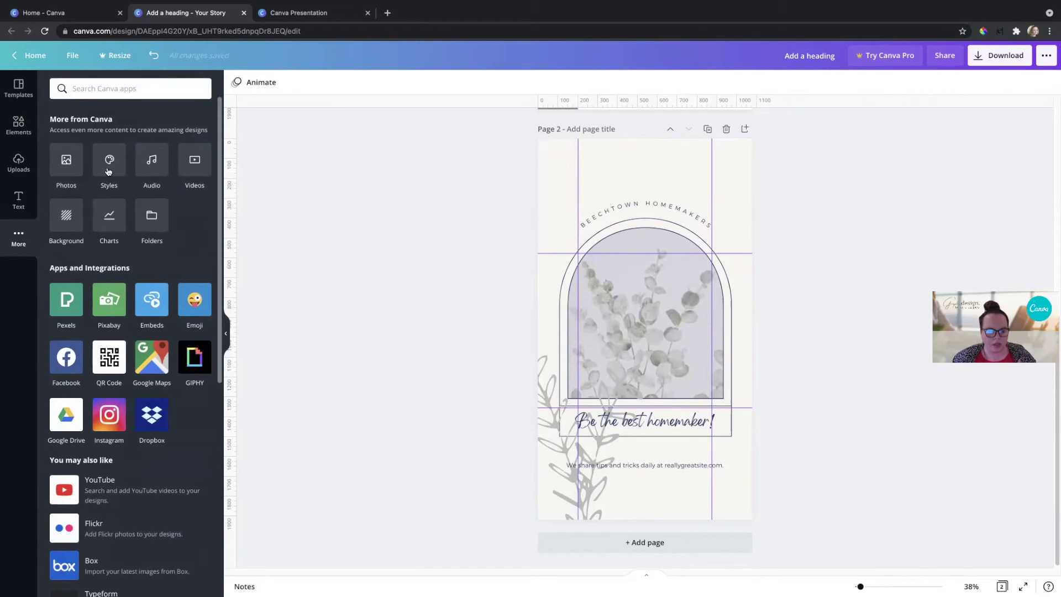
click(108, 172)
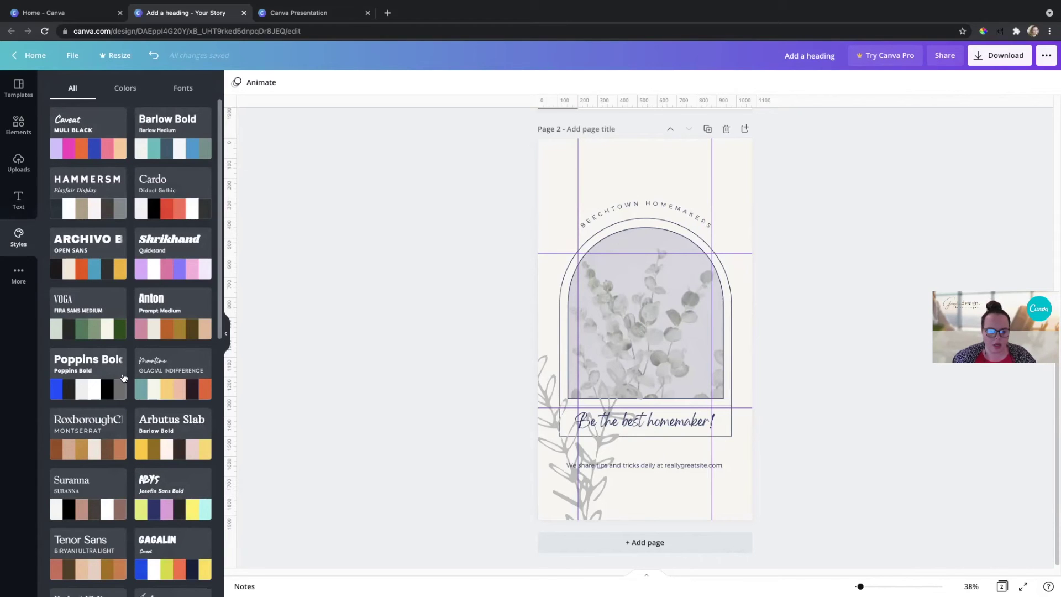
scroll(143, 450, down, 3)
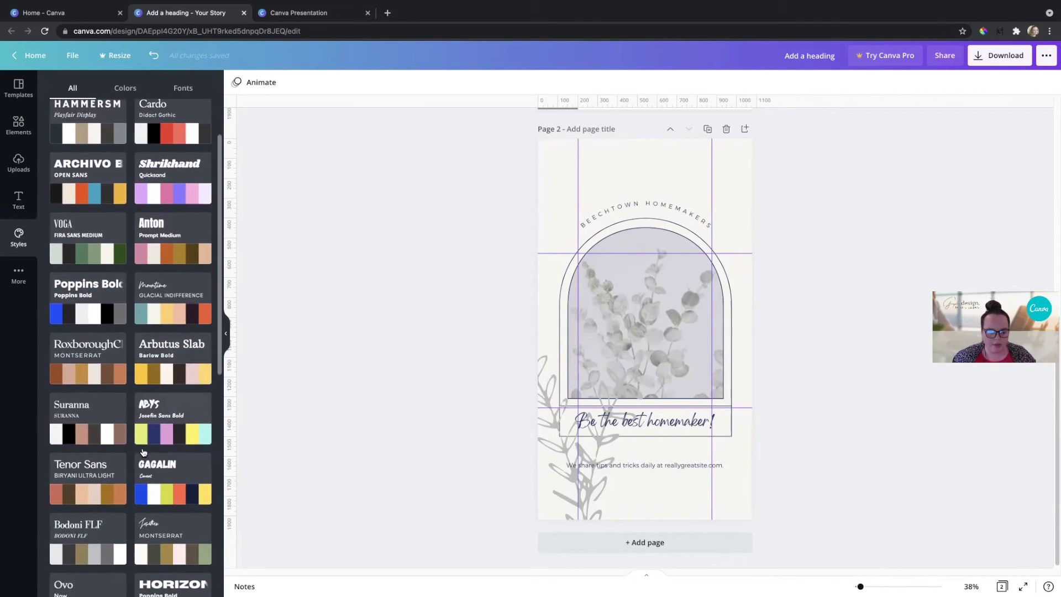
scroll(148, 446, down, 10)
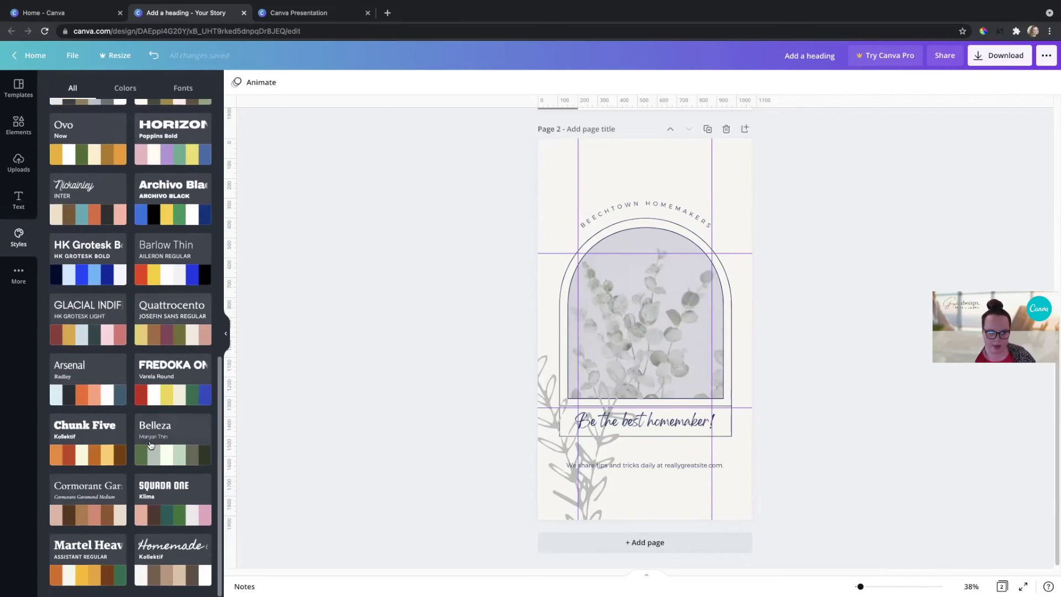
scroll(126, 190, down, 10)
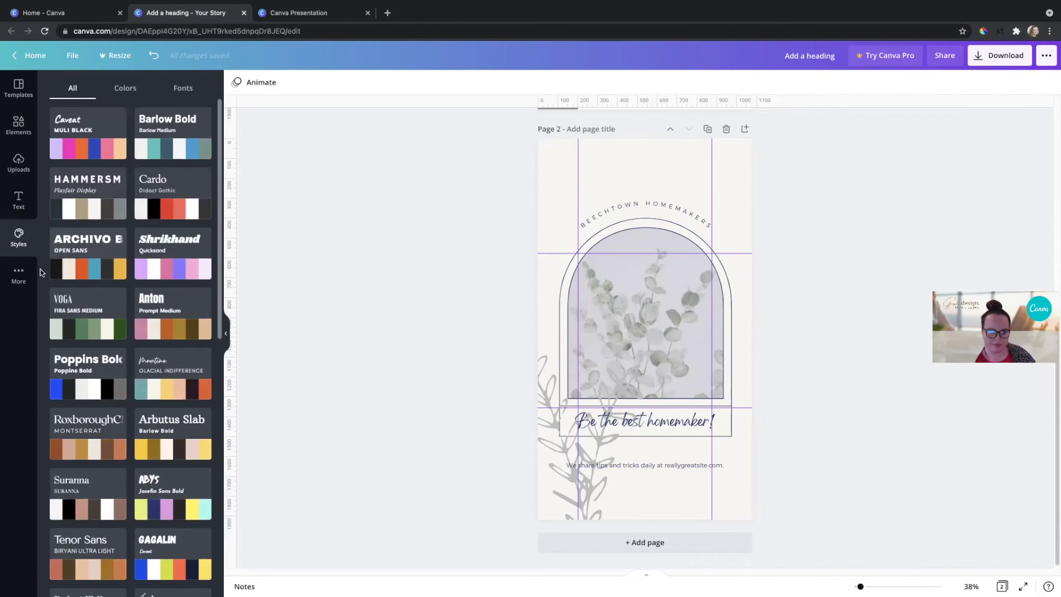
click(22, 273)
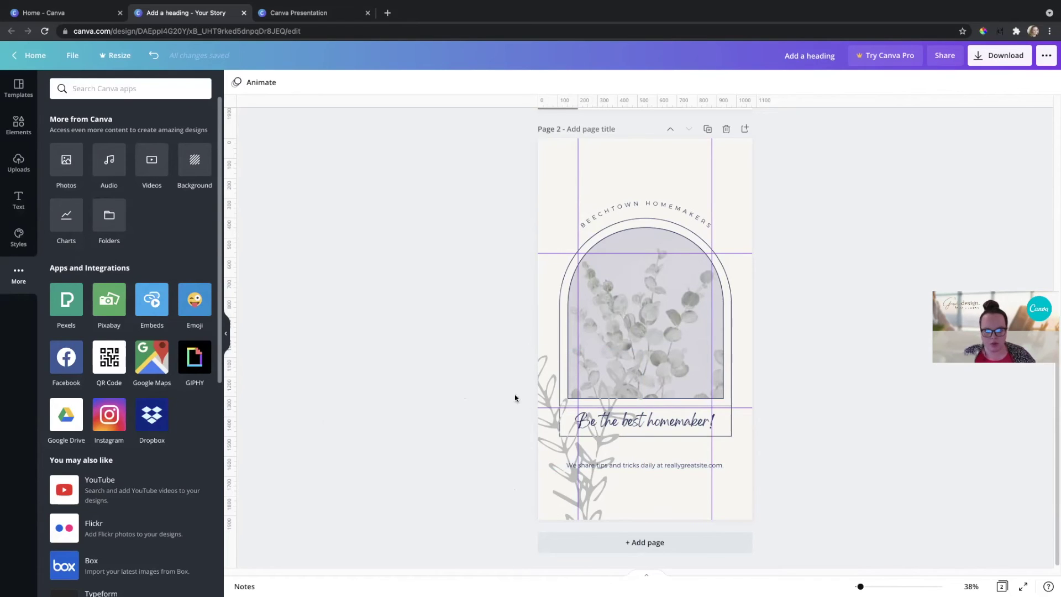
Try the off-white document colour on the leafy branch graphic, and recolour the branch with the darker grey document colour.
click(558, 399)
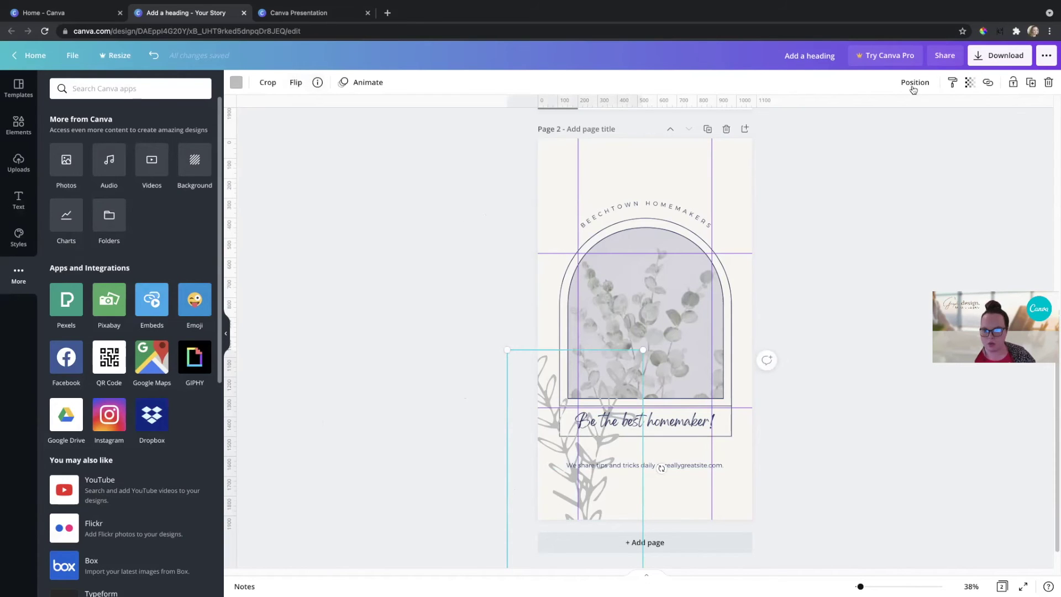
click(440, 250)
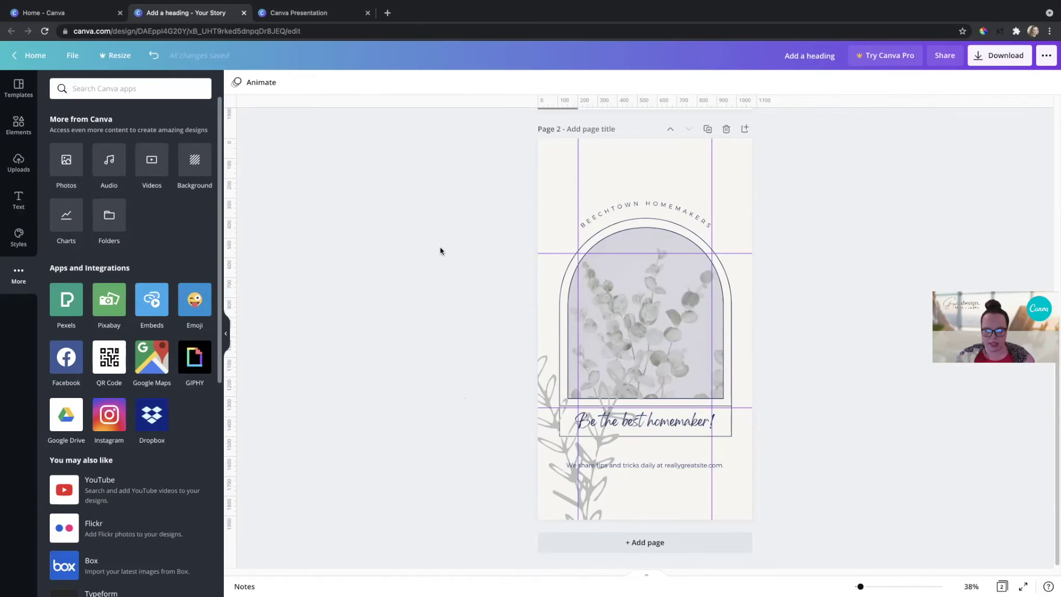
click(563, 454)
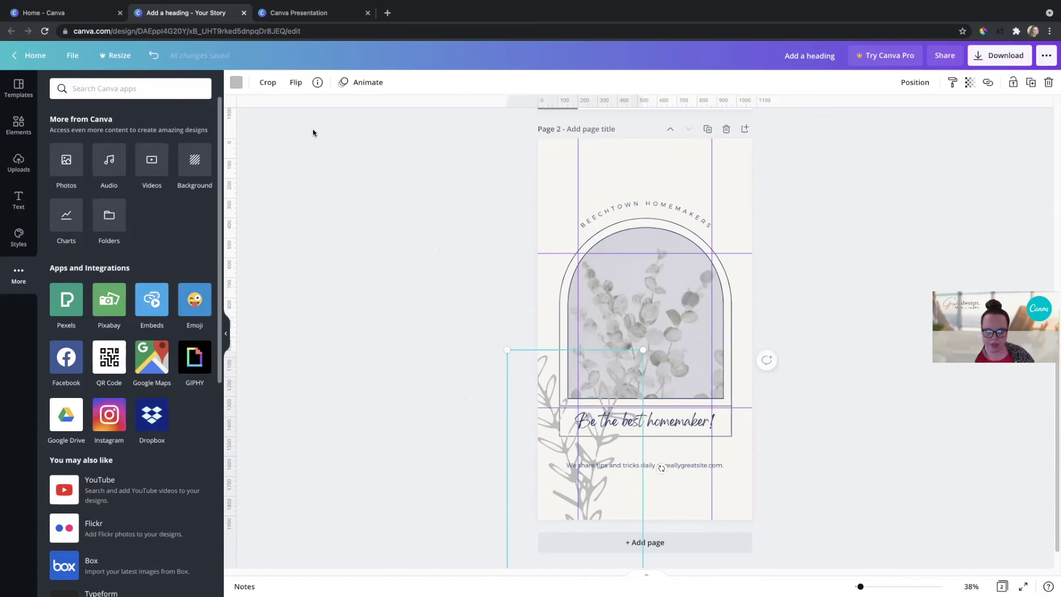
click(238, 84)
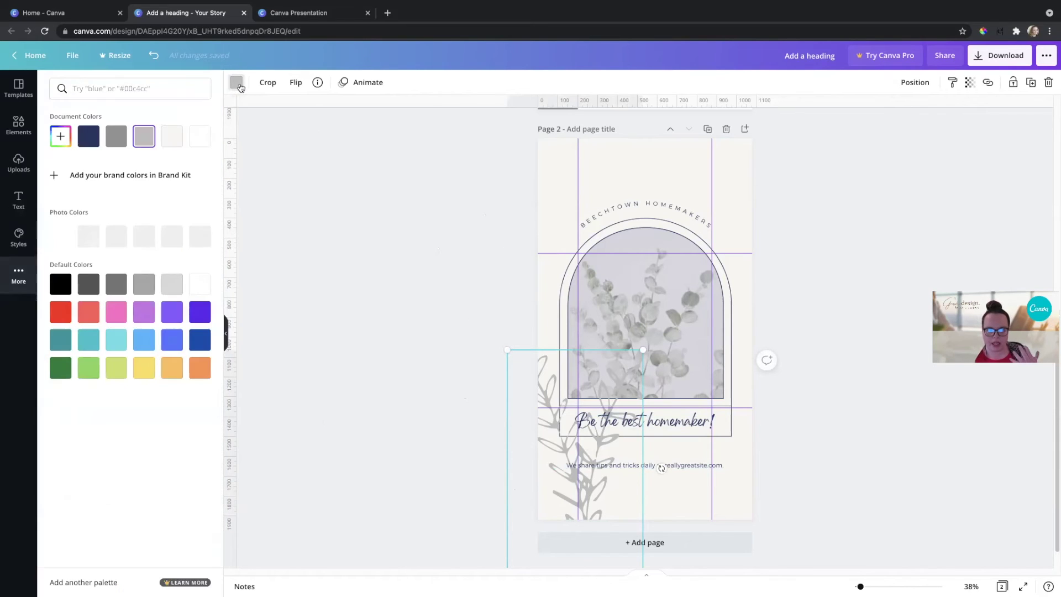
click(113, 143)
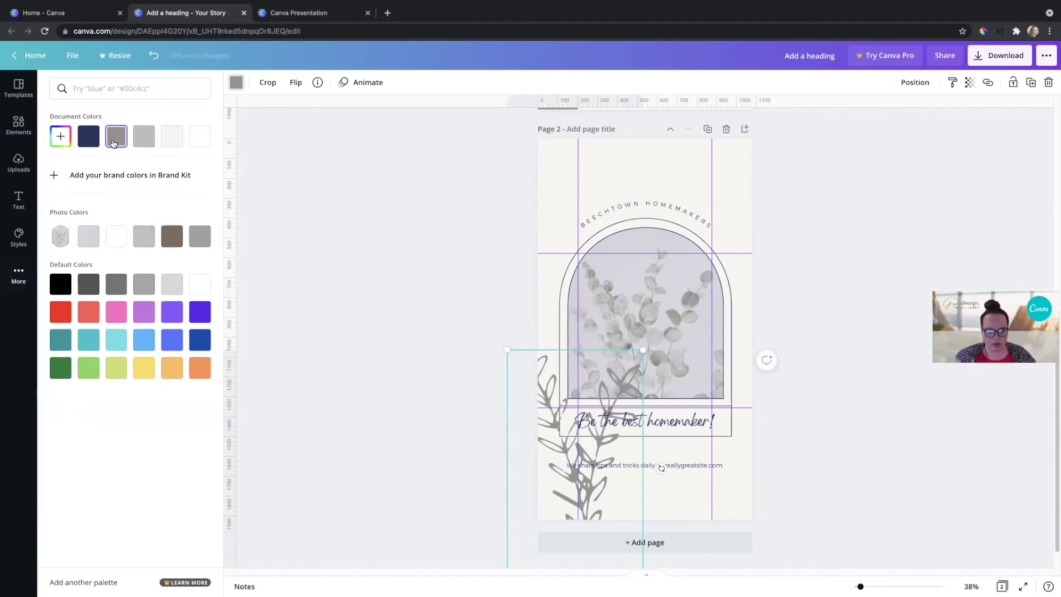
click(164, 139)
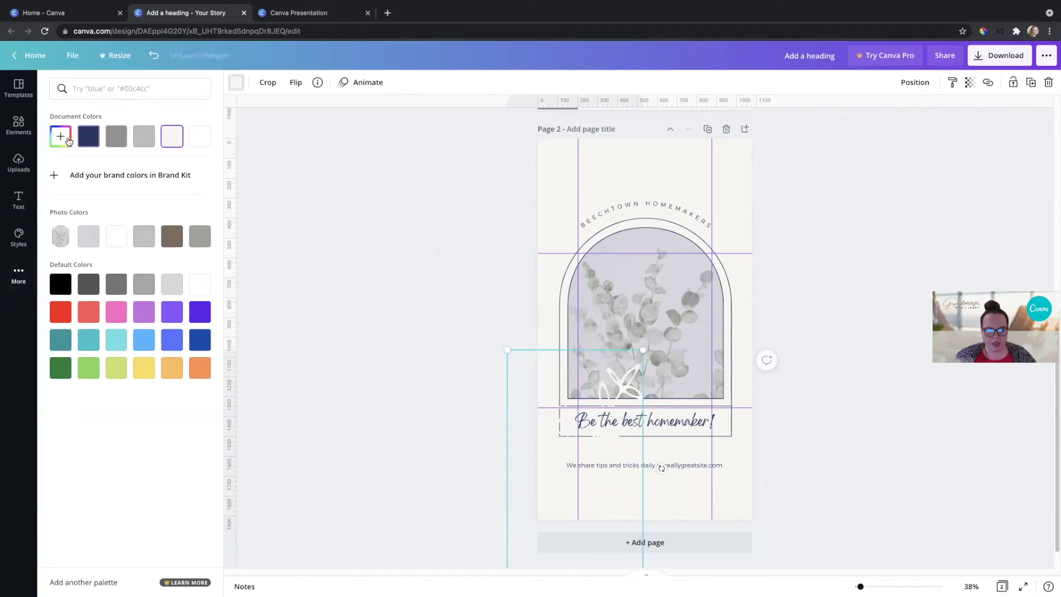
click(61, 137)
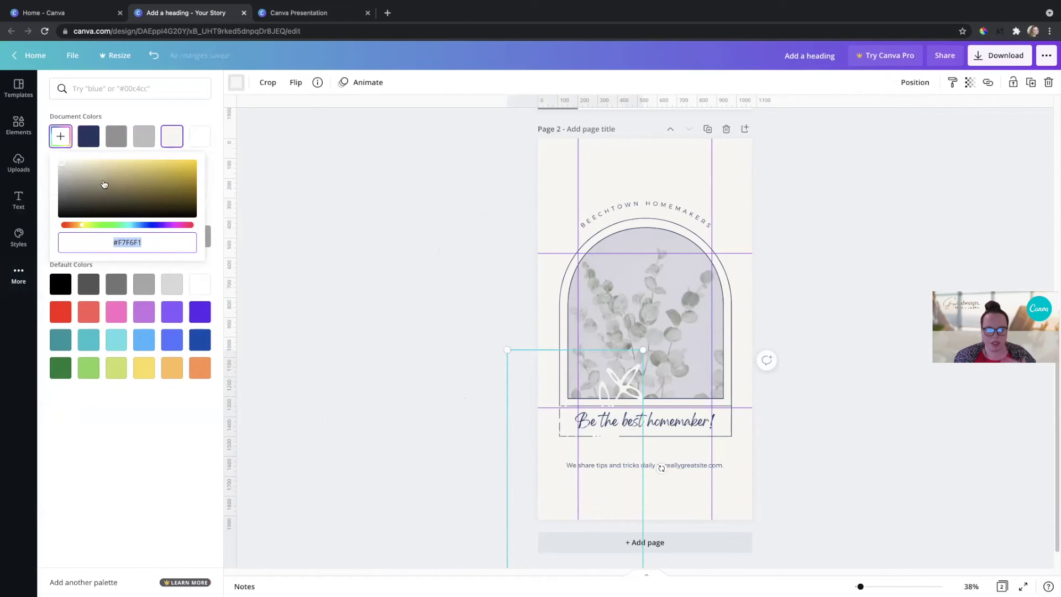
click(89, 137)
click(116, 144)
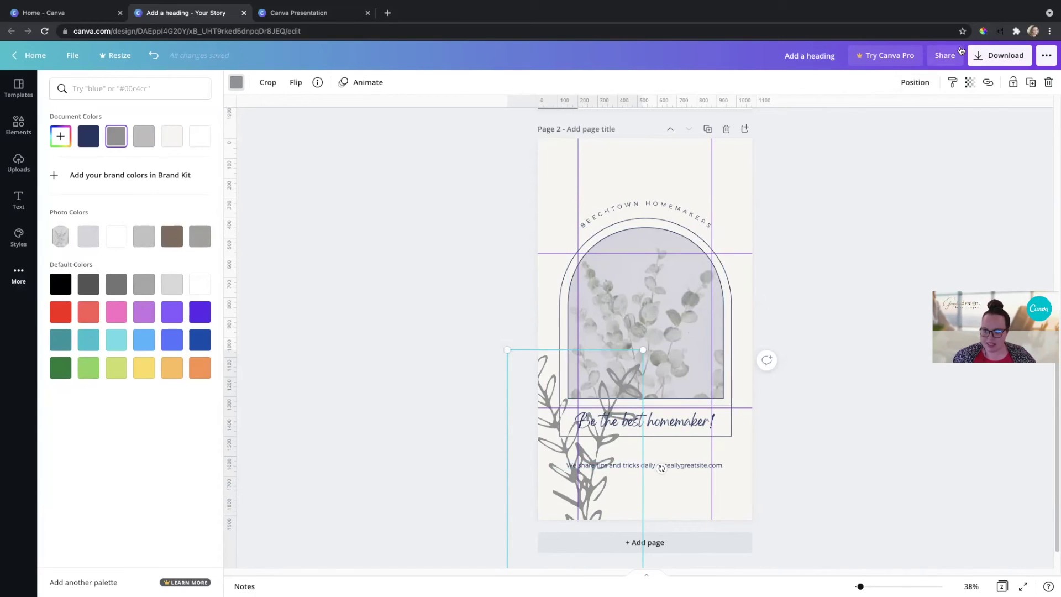
Sample a grey-green leaf colour from the arch photo on page 2 with the ColorPick Eyedropper extension.
click(983, 32)
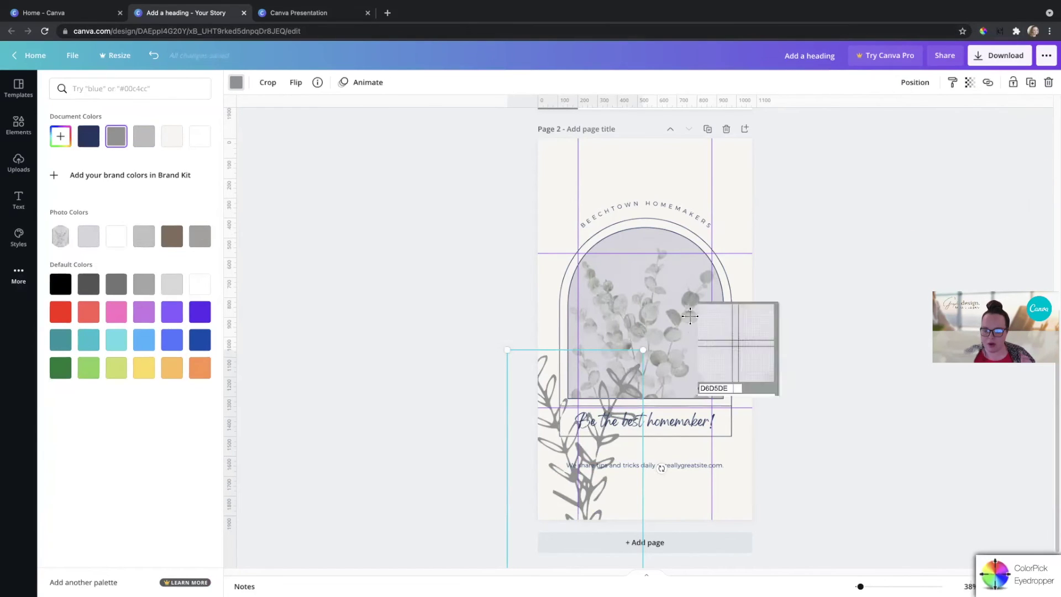
click(639, 329)
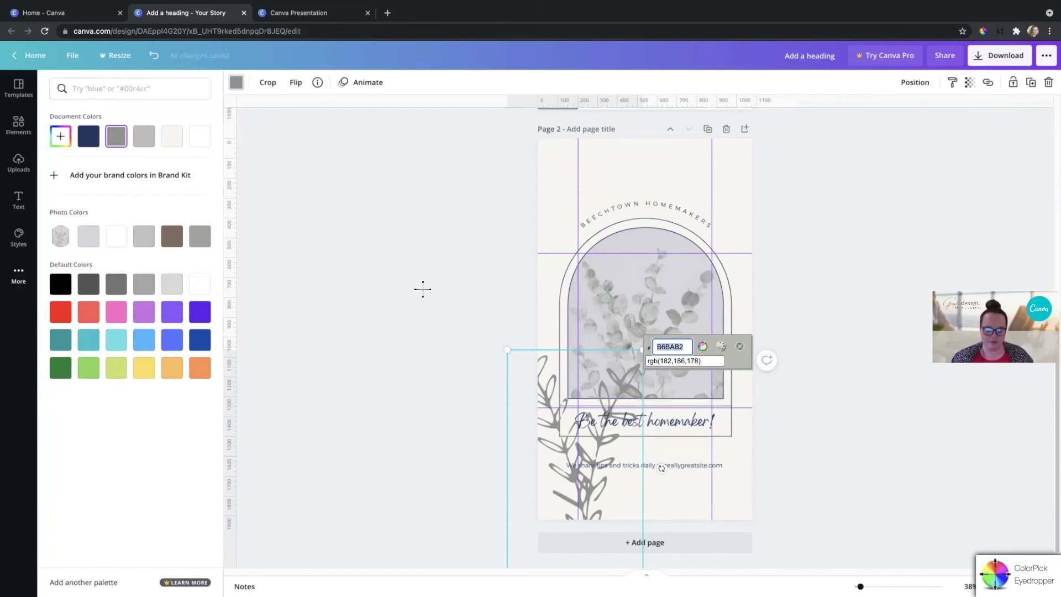
key(Escape)
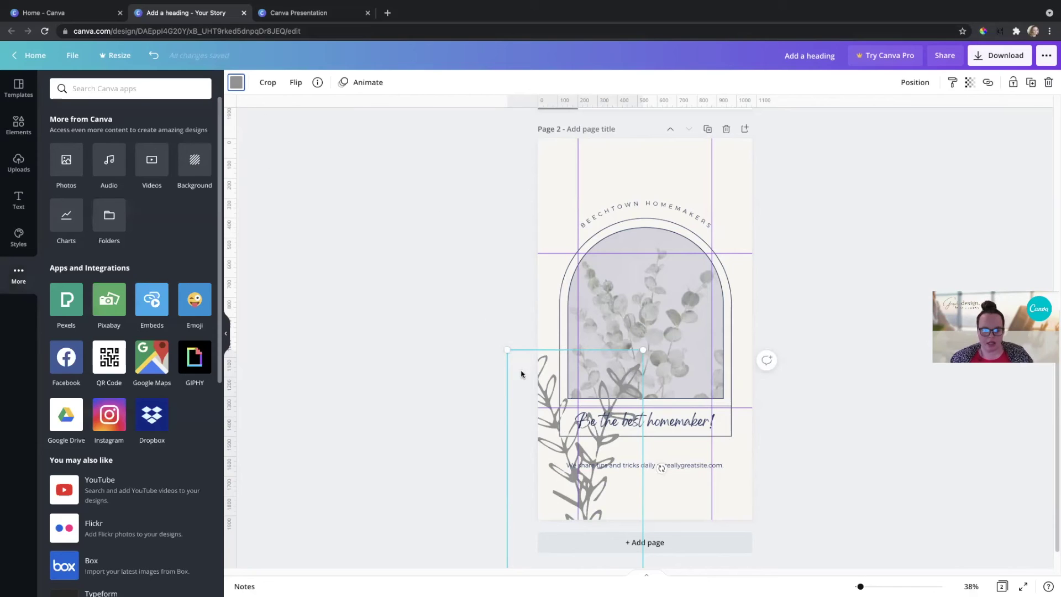
click(236, 82)
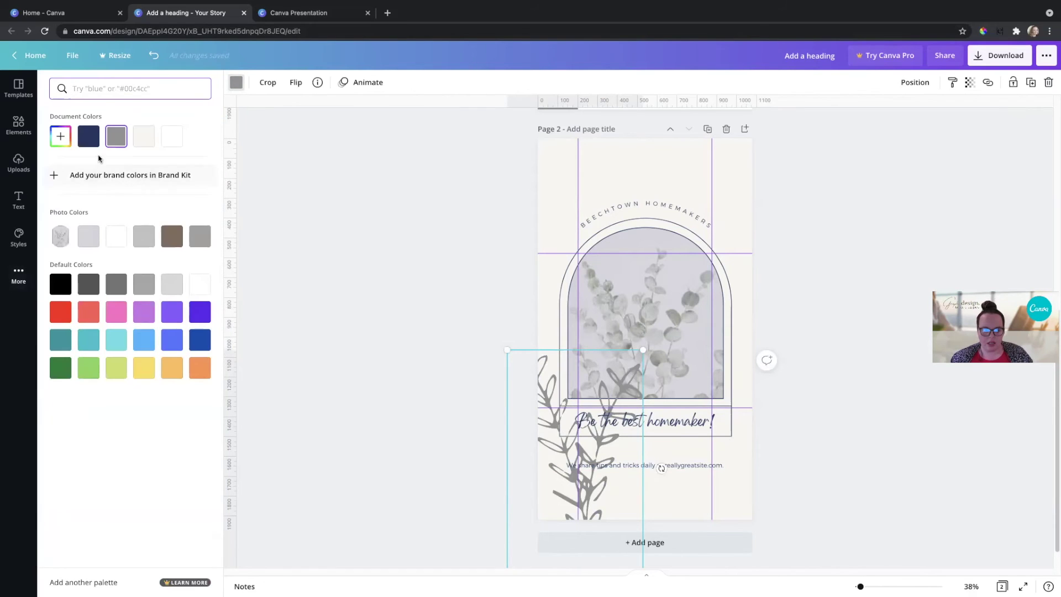
click(58, 141)
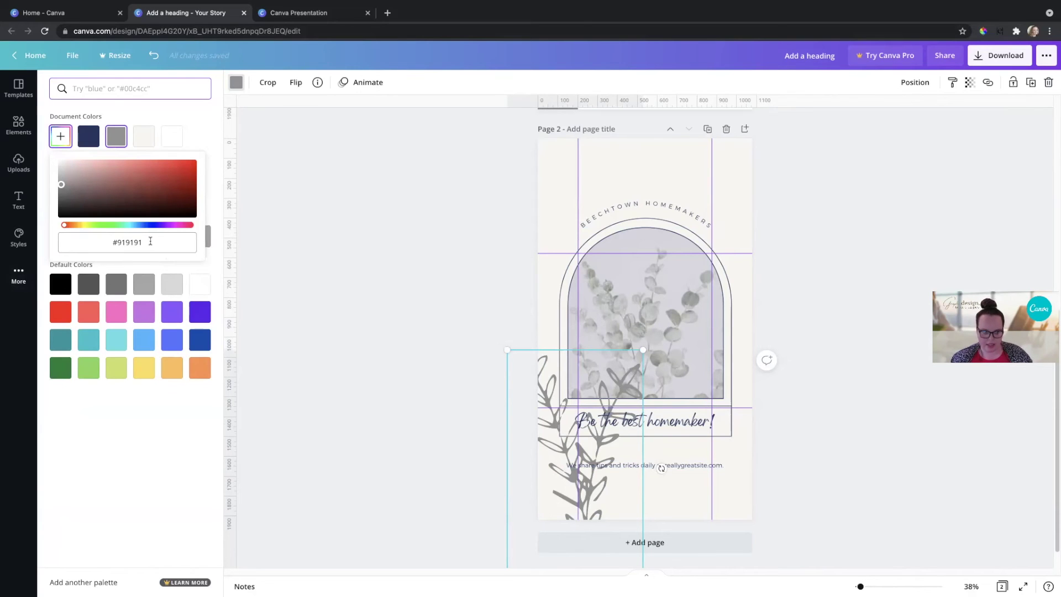
click(152, 111)
click(63, 137)
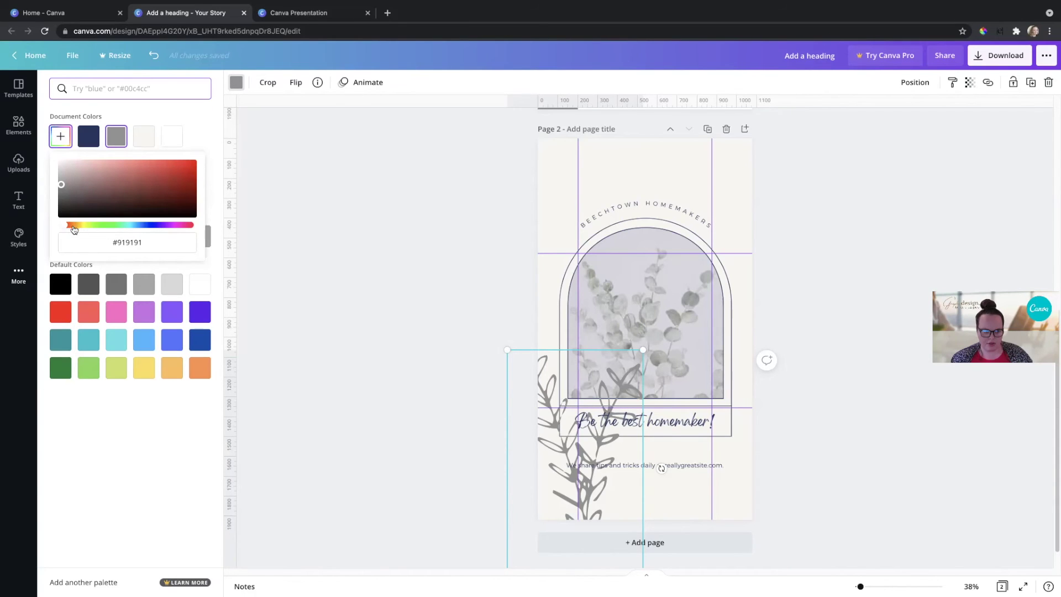
click(433, 365)
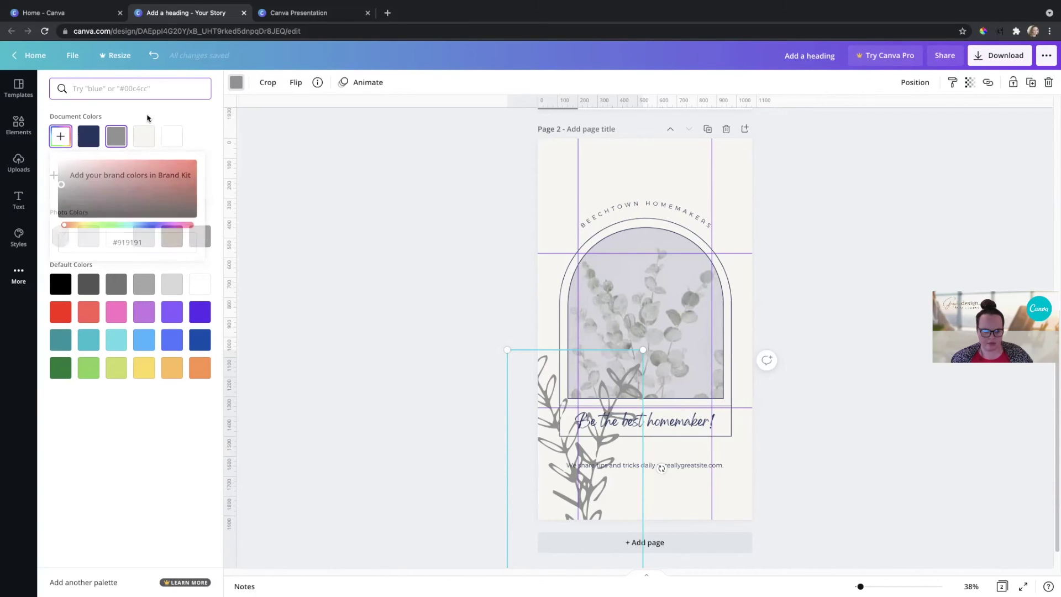
click(426, 379)
click(378, 341)
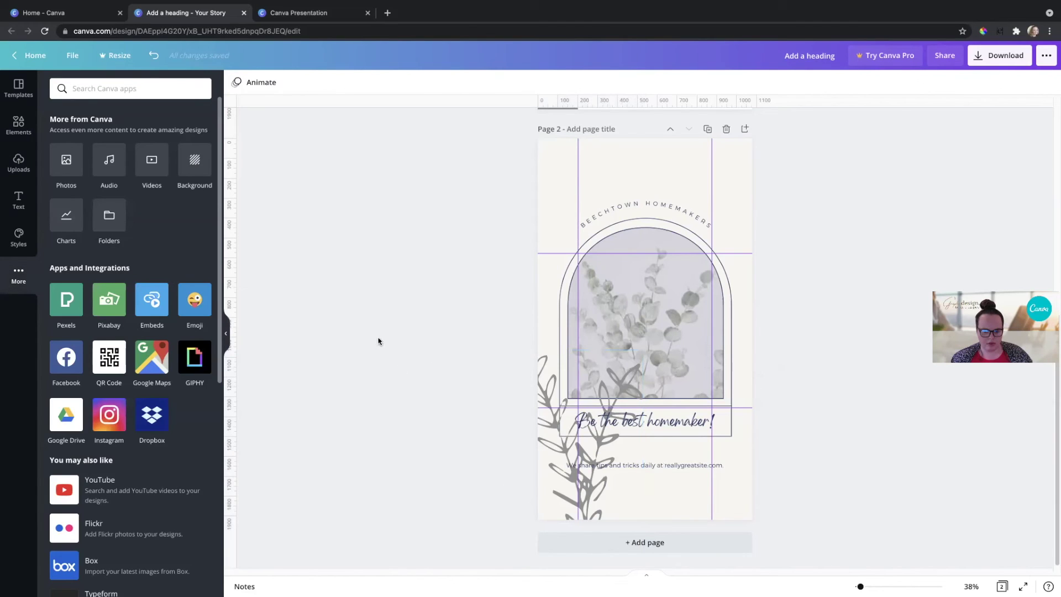
Recolour the leafy branch graphic with the sampled colour #B6BAB2 as a custom colour, and dismiss the Canva Pro offer.
click(529, 408)
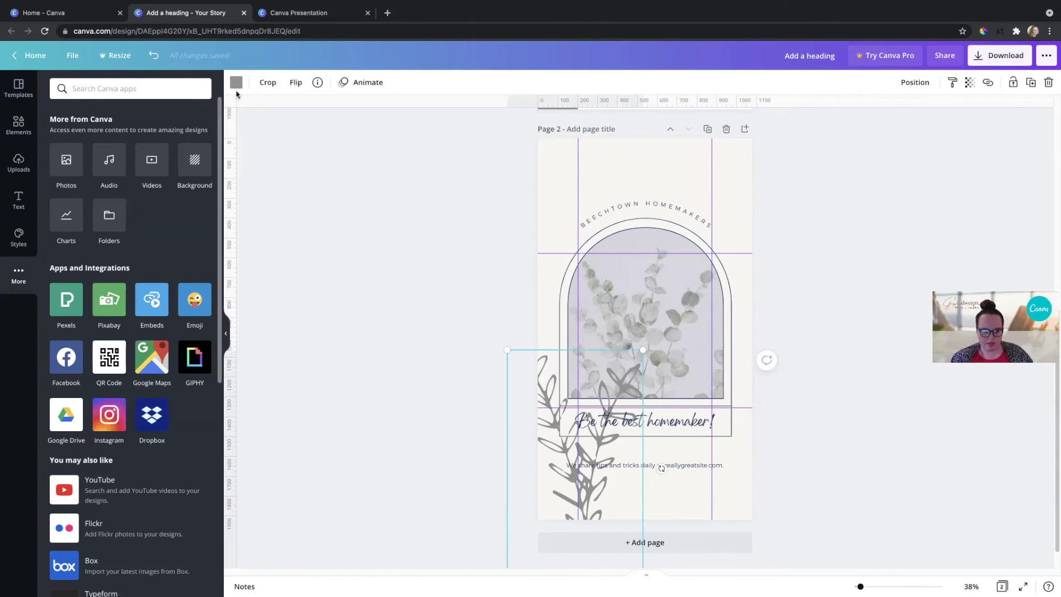
click(236, 83)
click(60, 136)
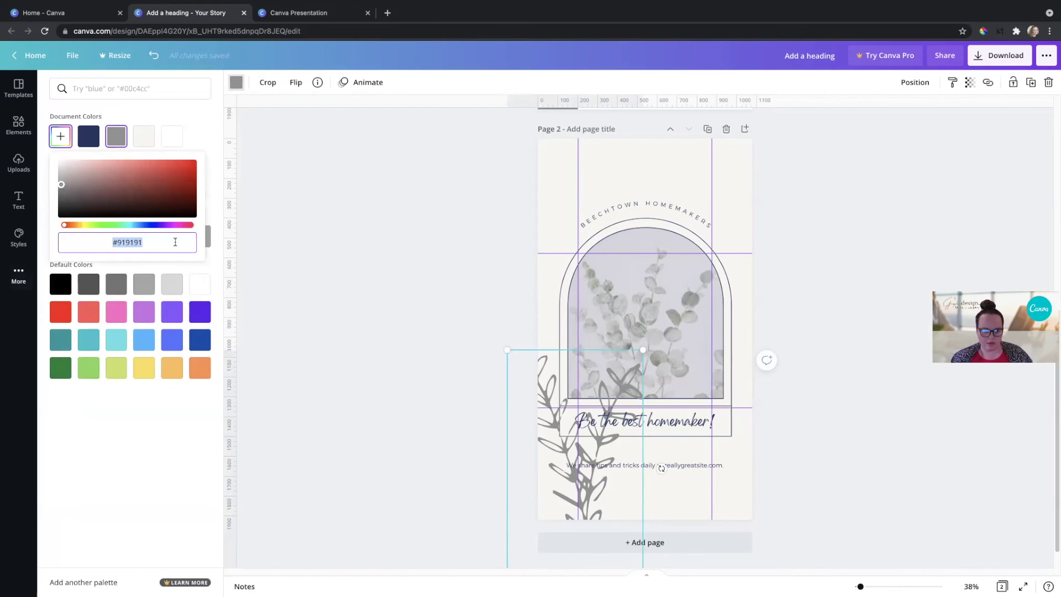
key(super+v)
key(Return)
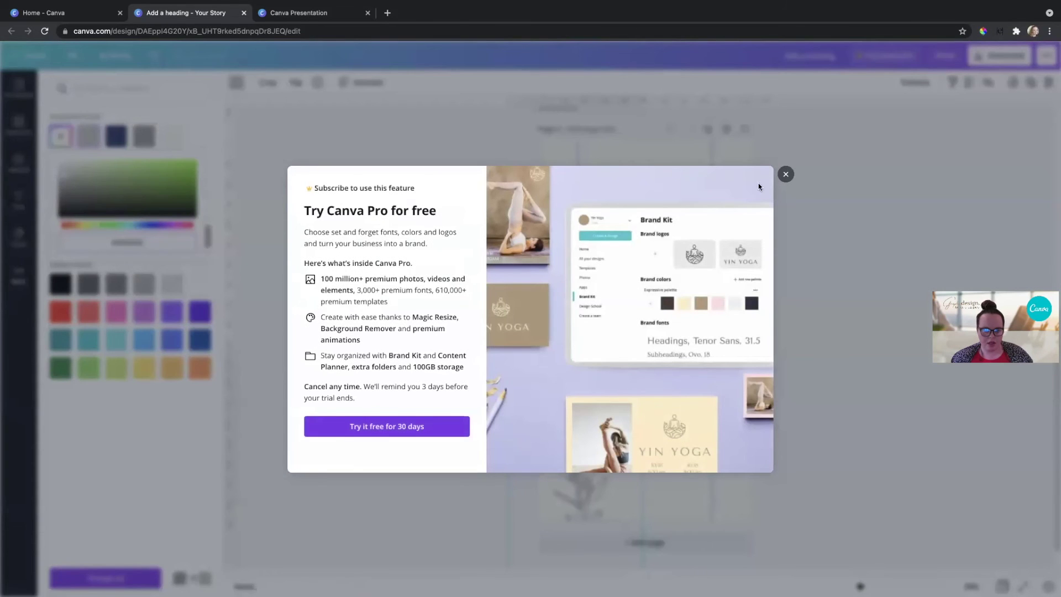
click(785, 174)
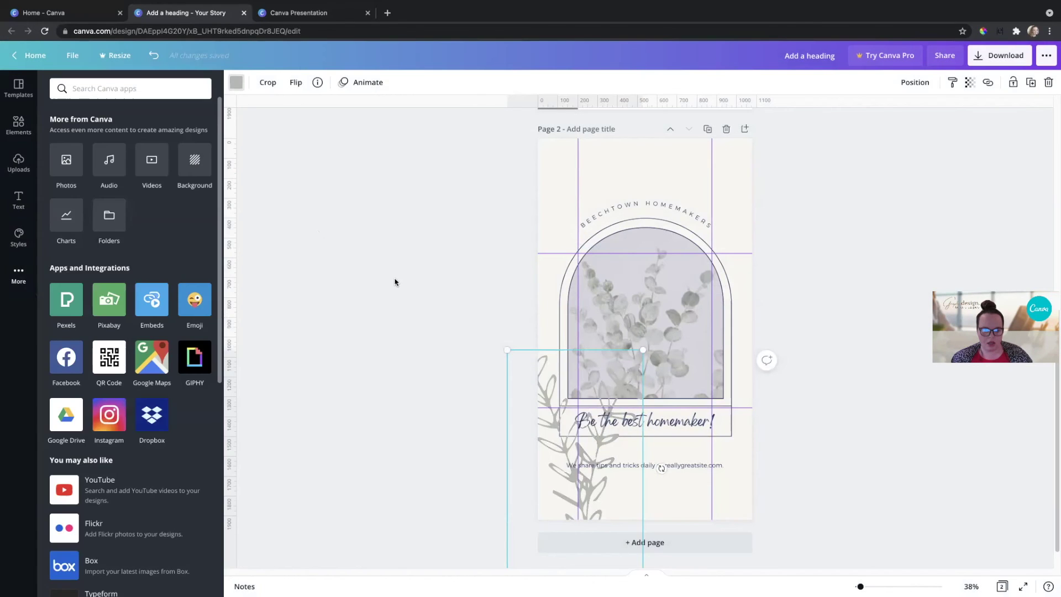
Try cropping the leafy branch graphic inward from its upper-left corner.
click(557, 406)
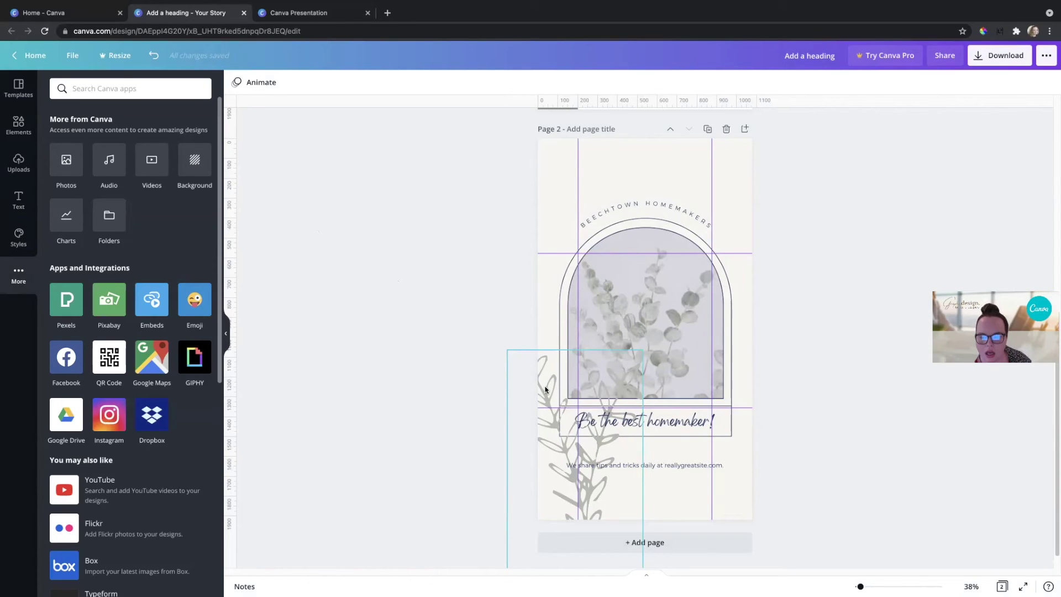
click(549, 392)
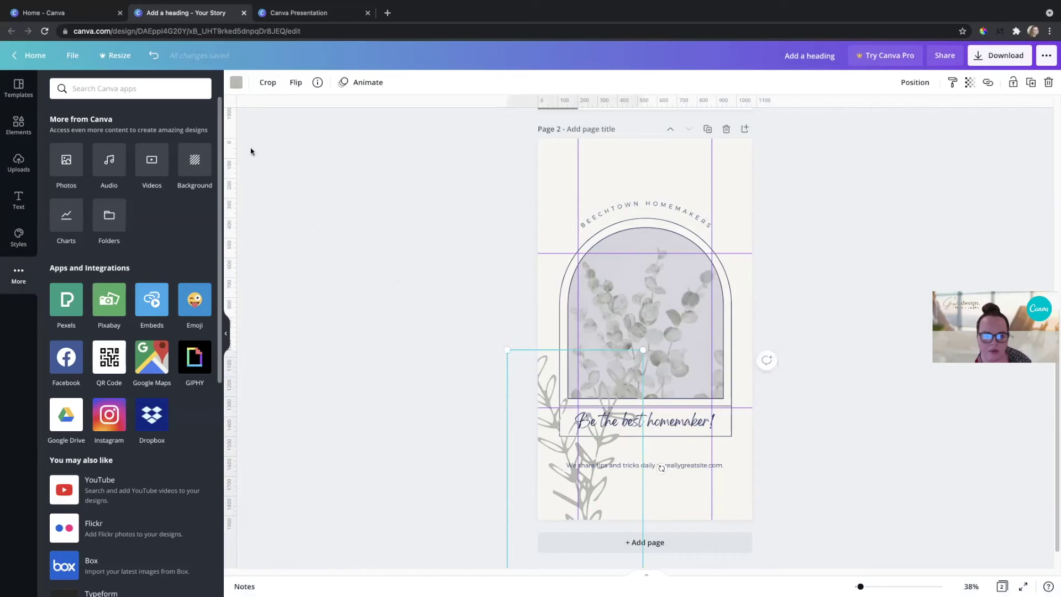
click(236, 82)
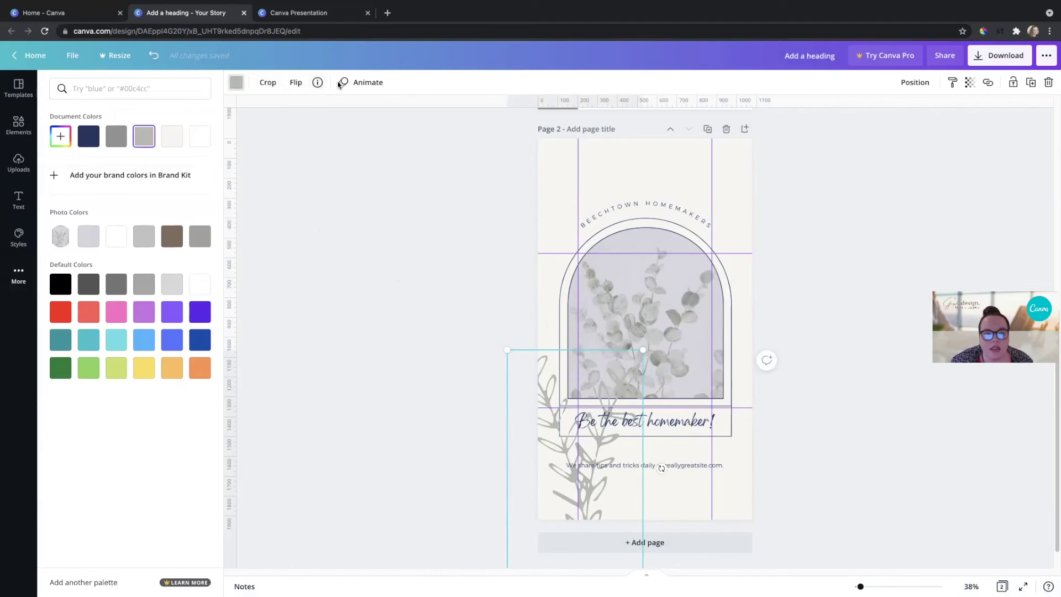
click(268, 83)
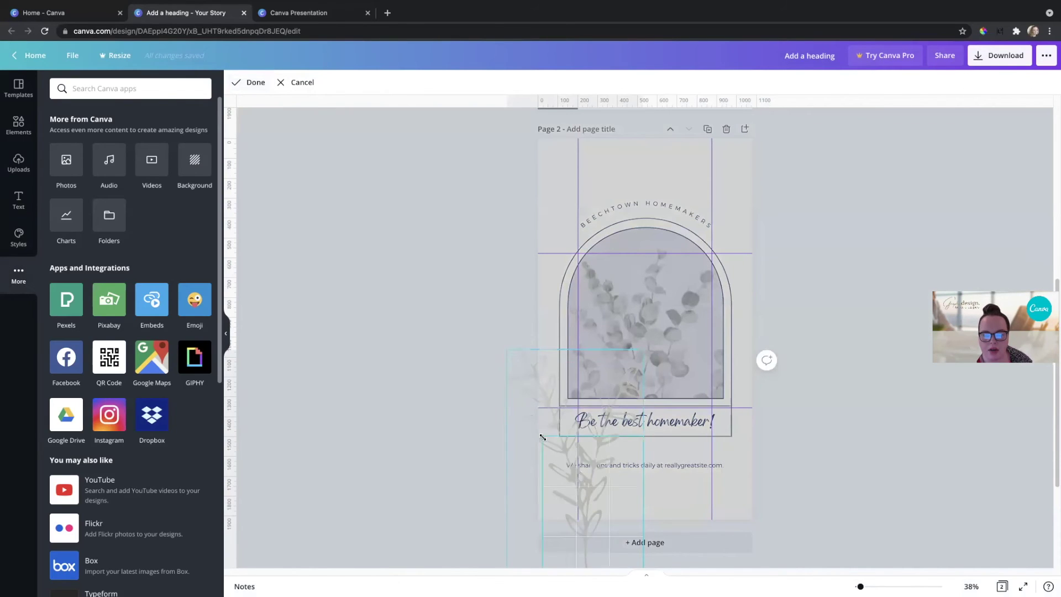
click(412, 276)
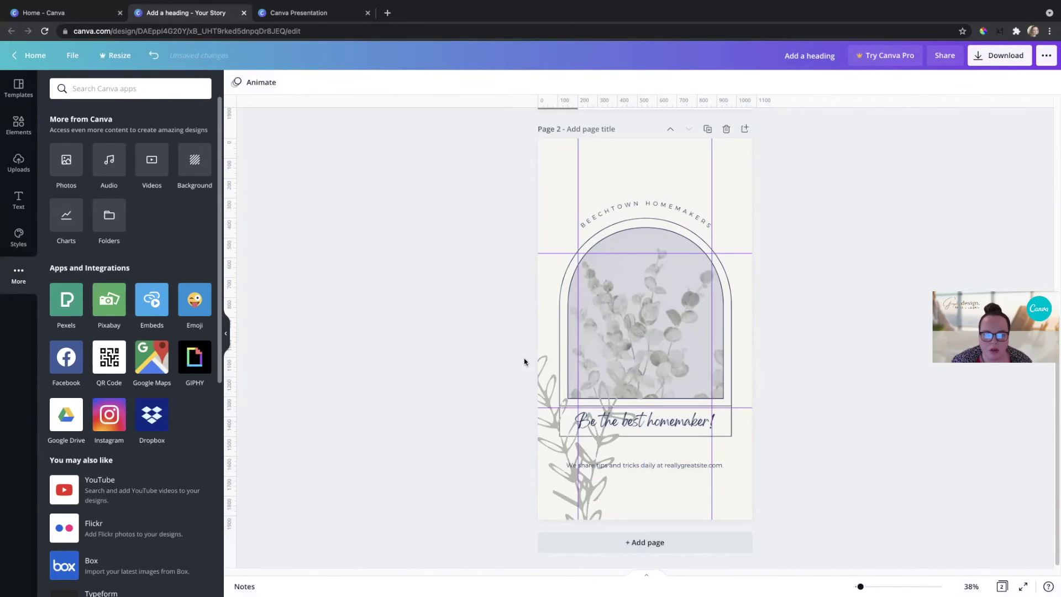
Flip the leafy branch graphic horizontally, and switch its vertical flip on and back off.
click(523, 375)
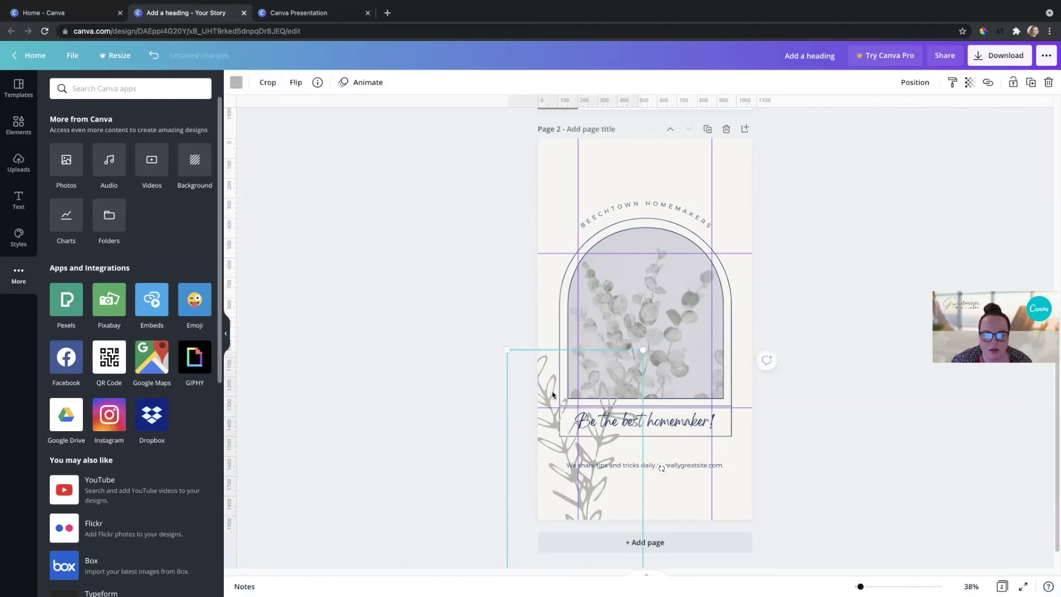
click(295, 83)
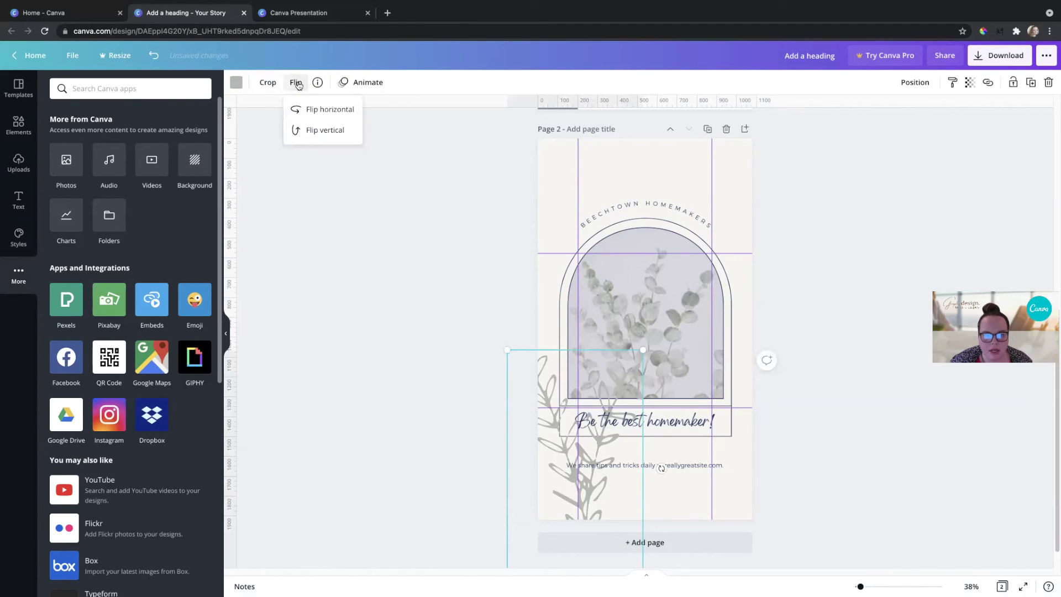
click(330, 109)
click(331, 116)
click(334, 134)
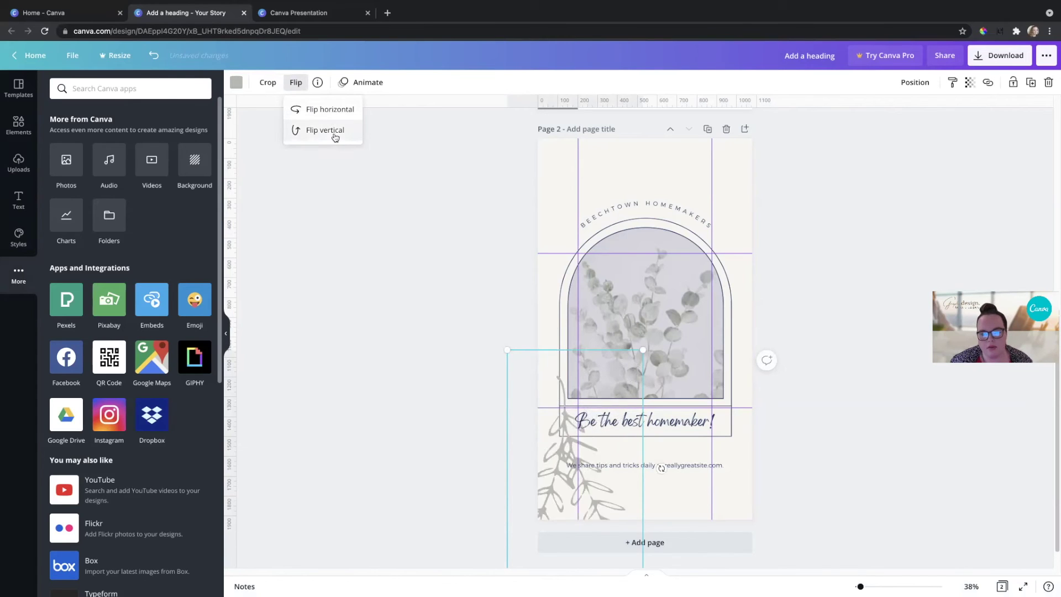
click(334, 134)
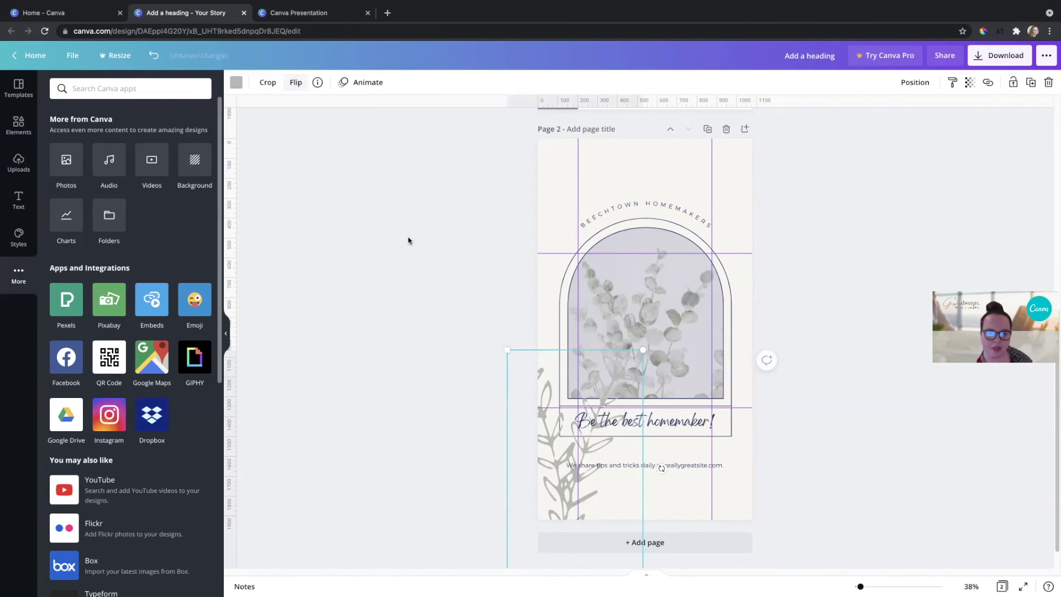
Apply the Breathe element animation to the leafy branch graphic.
click(355, 84)
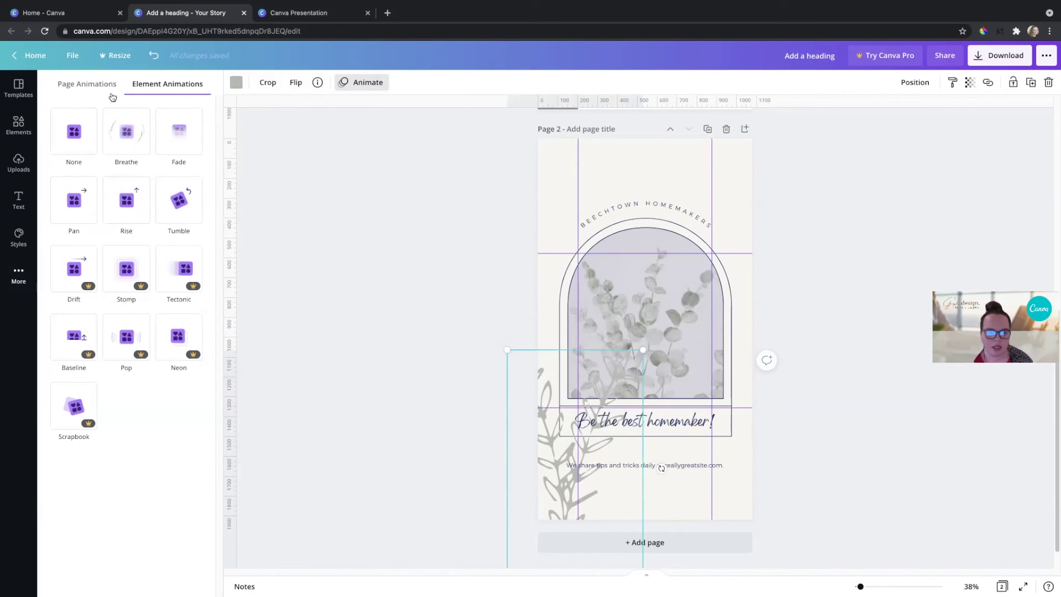
click(352, 83)
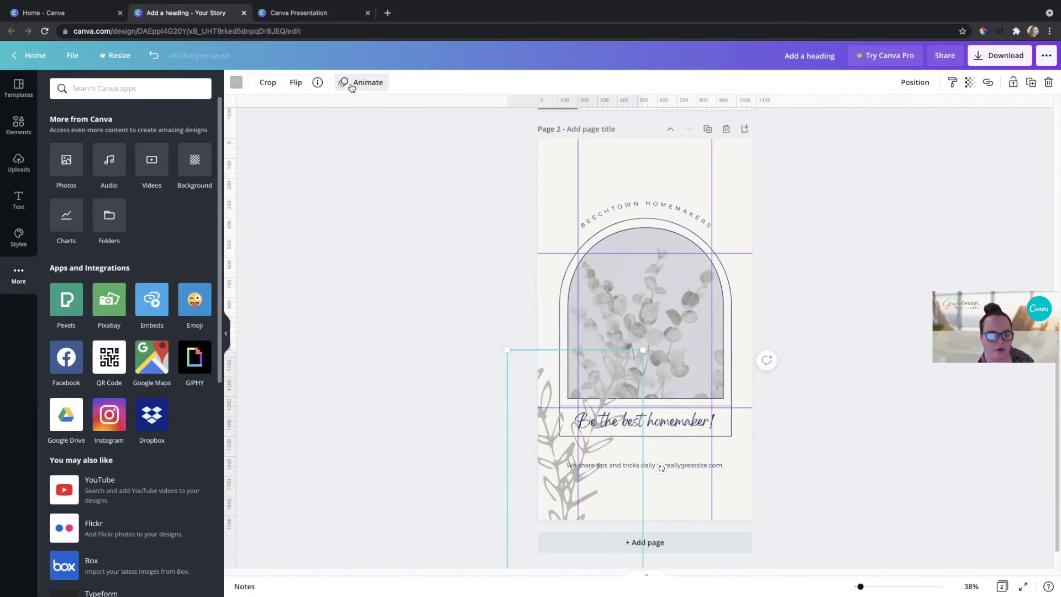
click(352, 83)
click(124, 145)
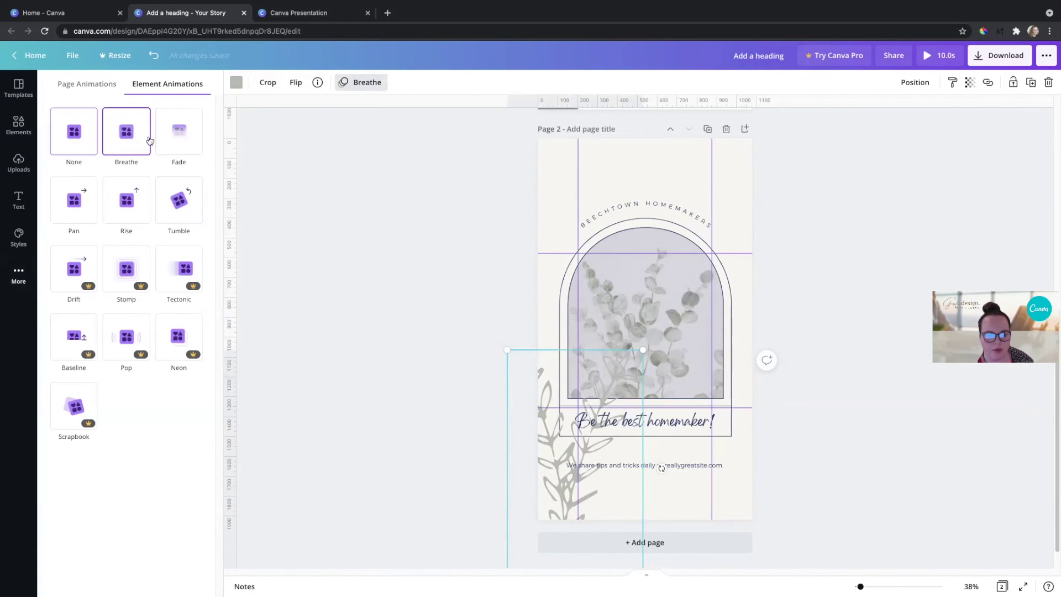
Preview the page animations and apply Rise to page 2.
click(77, 86)
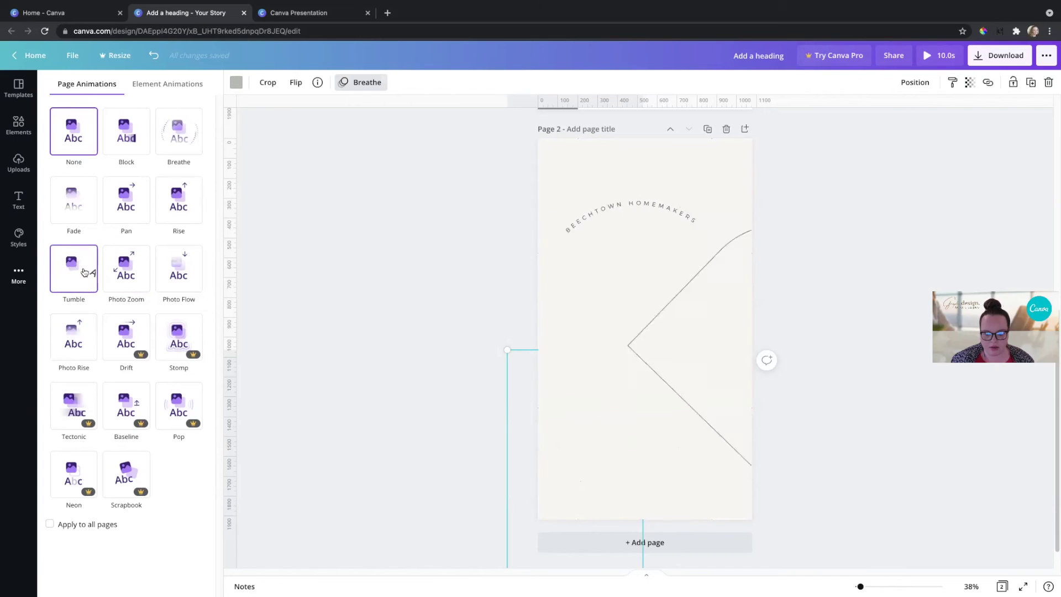
click(167, 207)
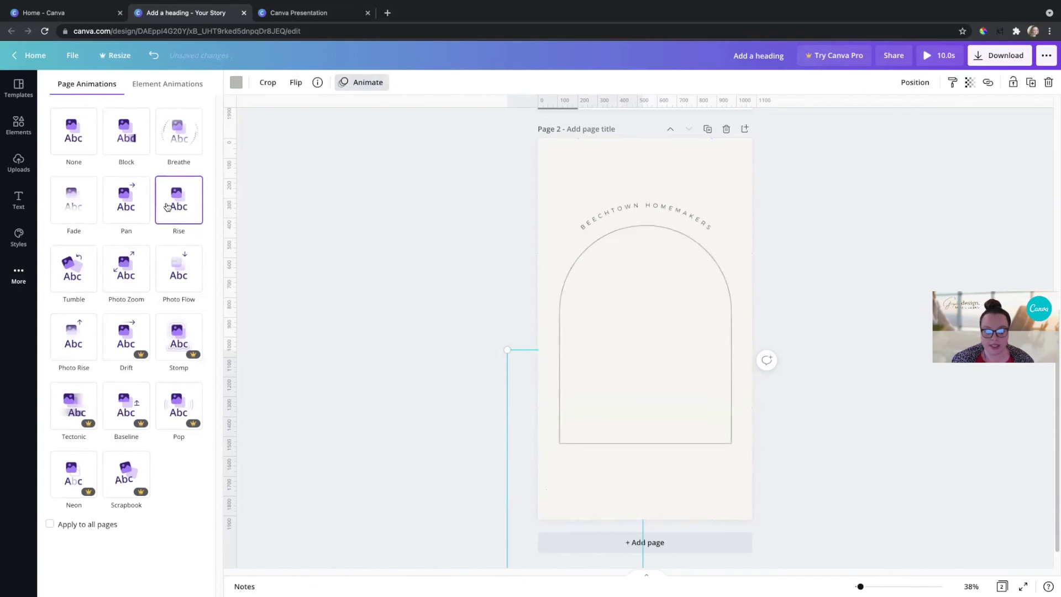
click(365, 225)
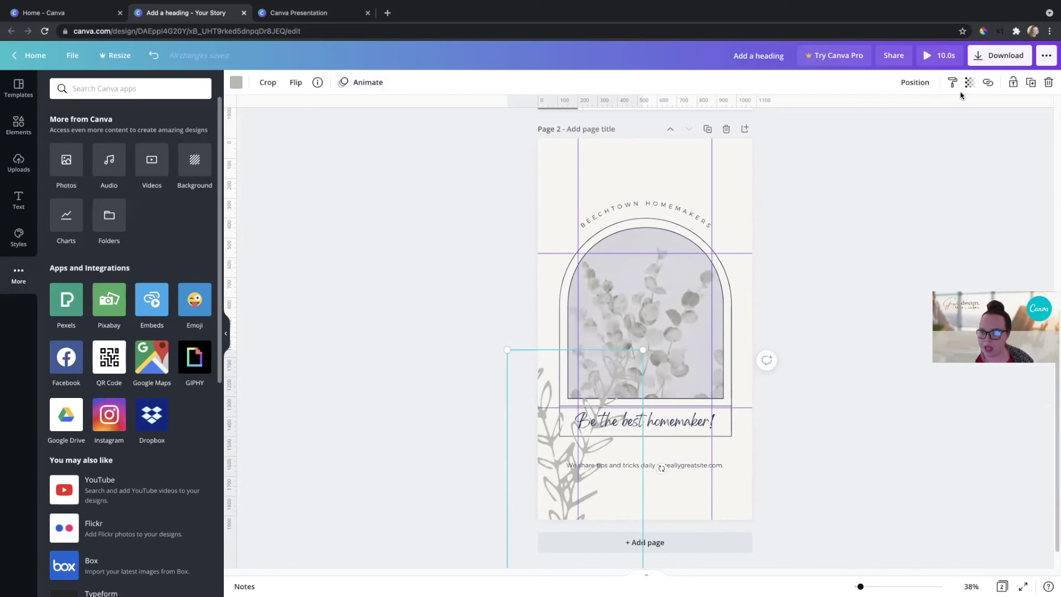
Try sending the leafy branch graphic backward in the layer order, and bring it forward to the front.
click(916, 83)
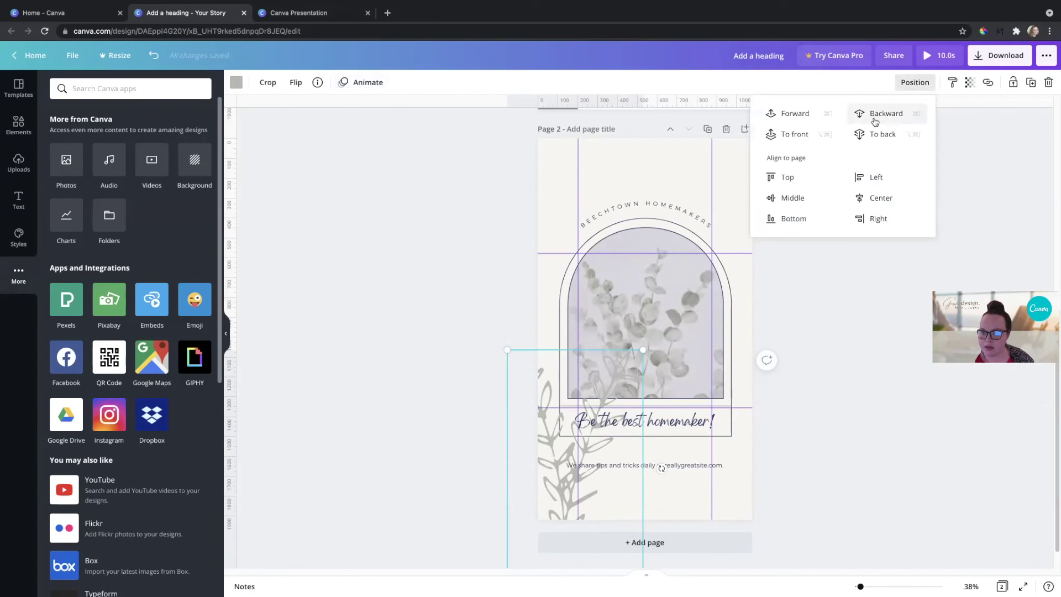
click(819, 115)
click(883, 113)
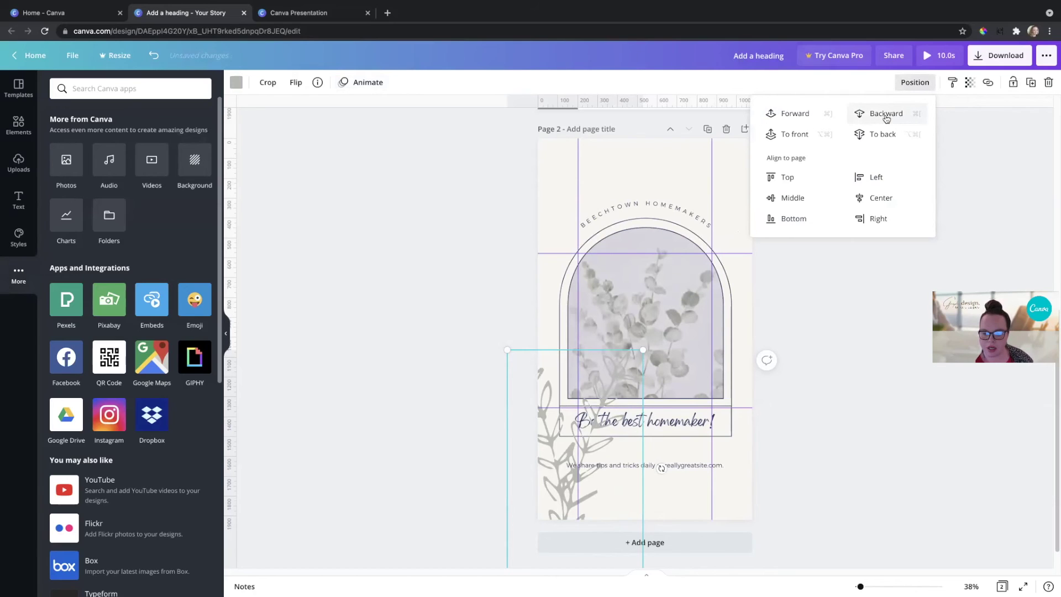
click(885, 115)
click(790, 115)
click(788, 115)
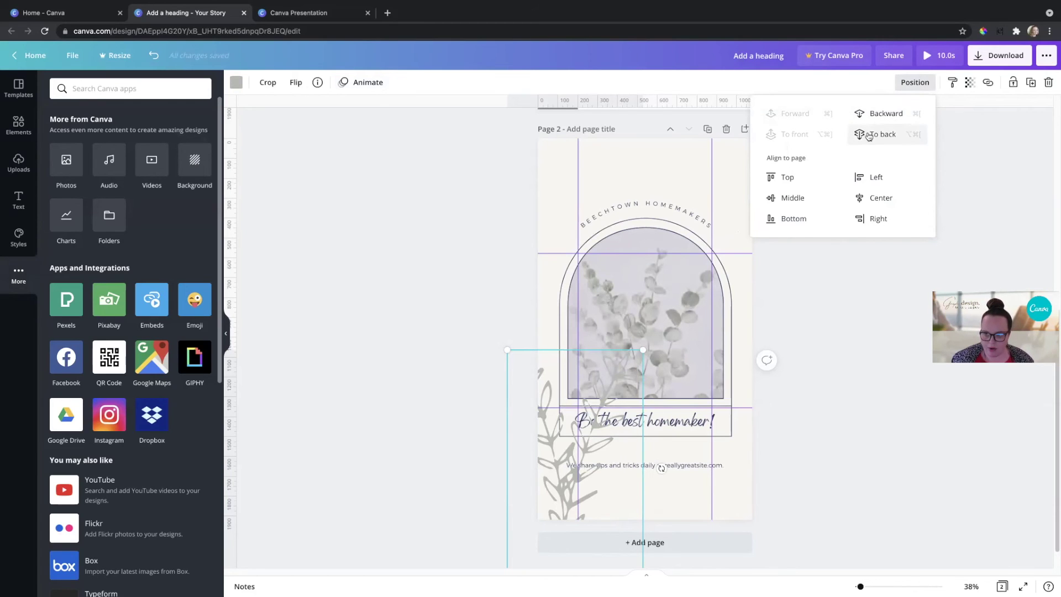
Try the copy style tool on the leafy branch graphic, and set its transparency to 27.
click(953, 84)
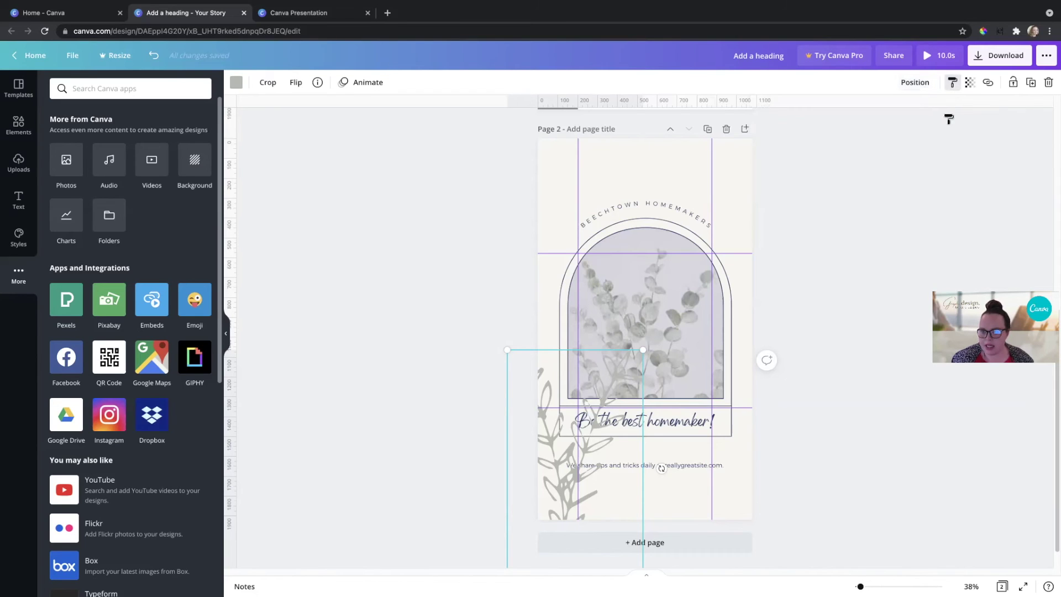
click(969, 82)
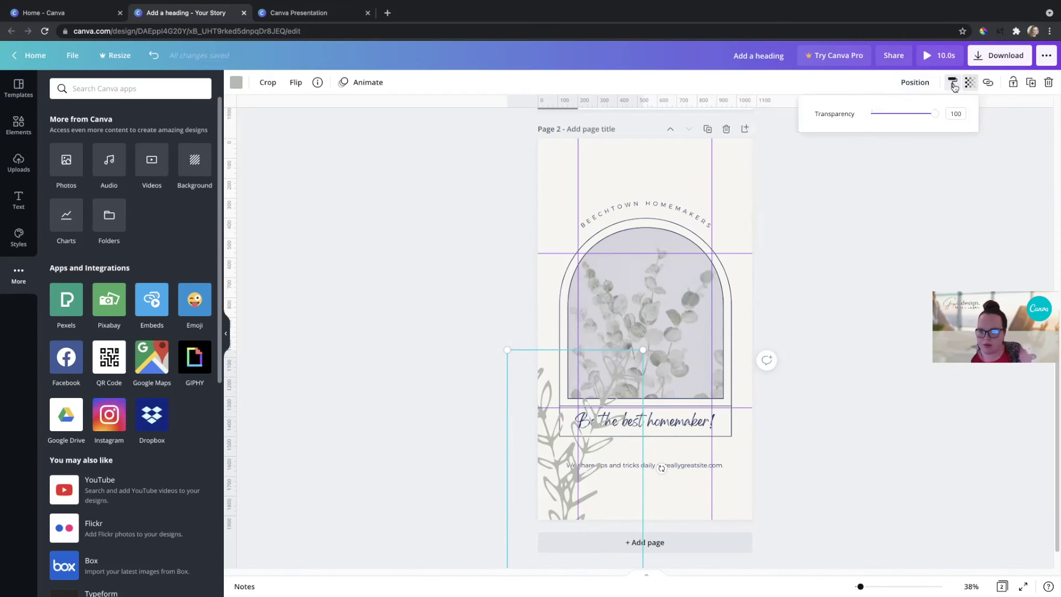
click(954, 87)
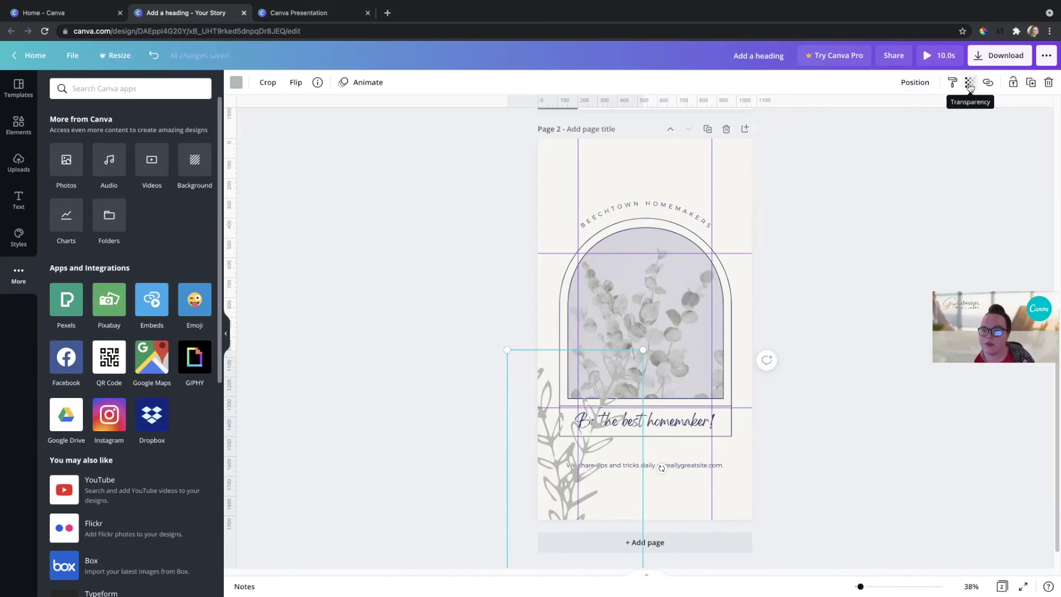
click(970, 83)
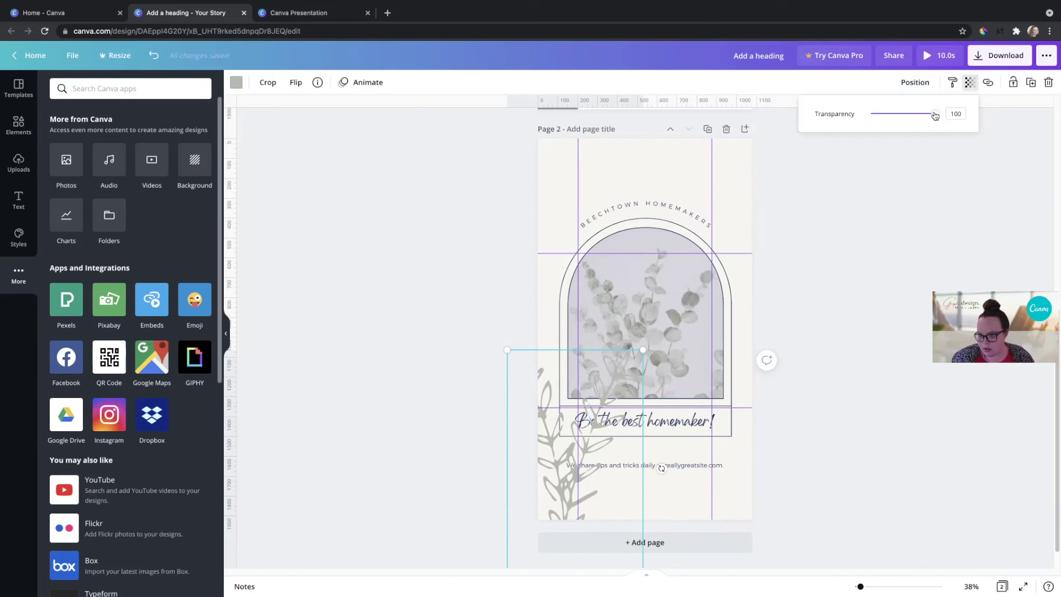
drag(934, 115, 888, 116)
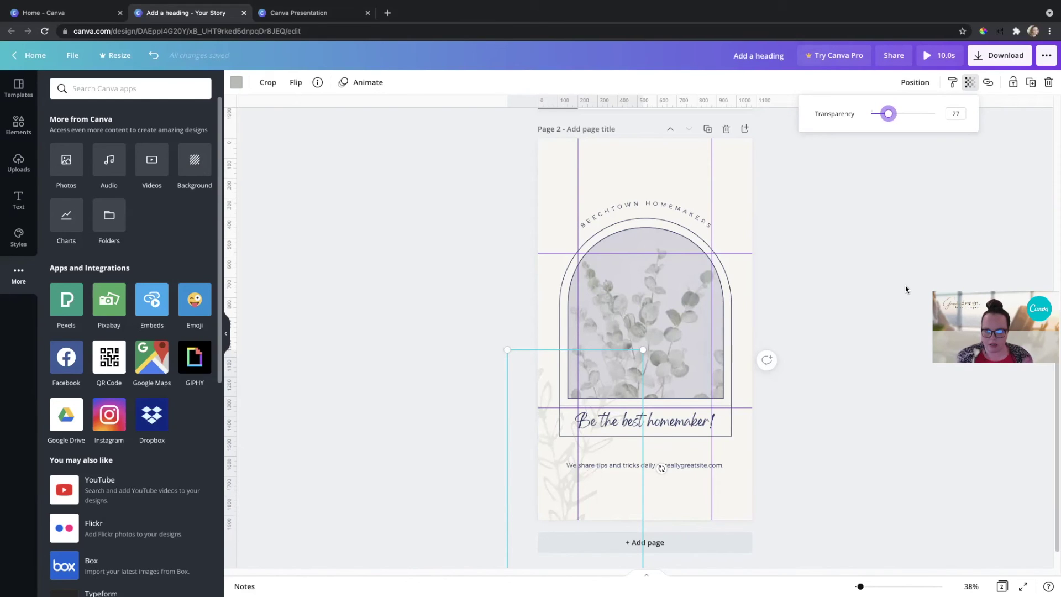
Send the leafy branch graphic on page 2 one layer backward and deselect it.
click(917, 83)
click(886, 114)
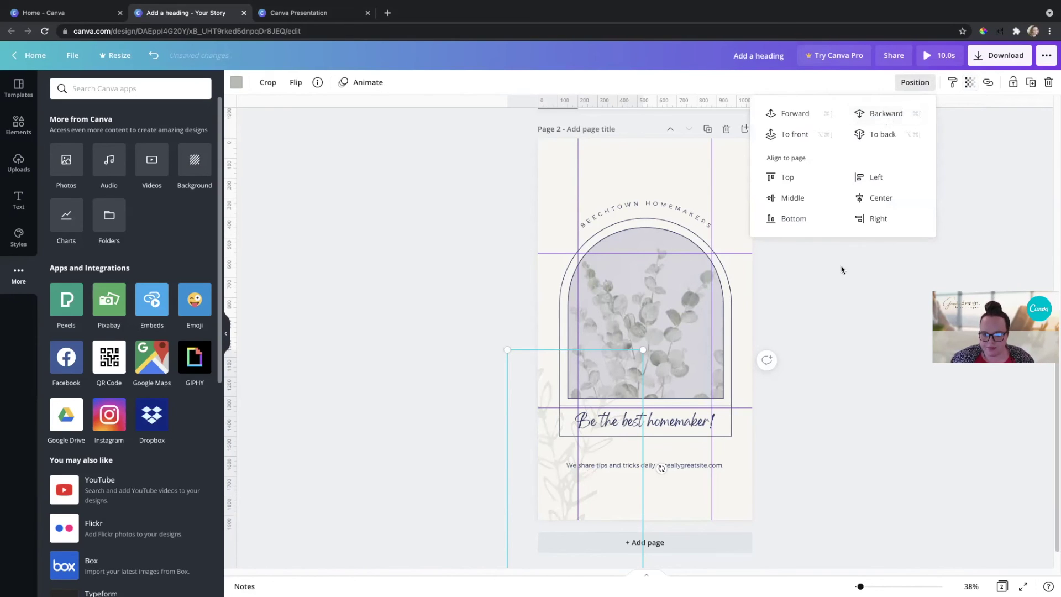
click(886, 331)
click(886, 332)
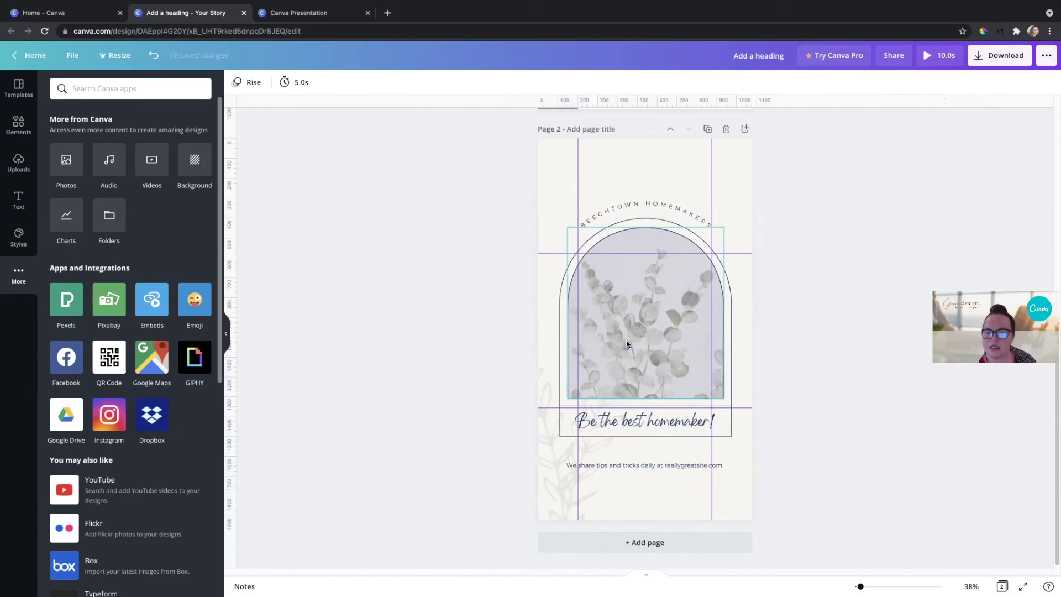
Set the brightness of the arched eucalyptus photo on page 2 to -2.
click(608, 345)
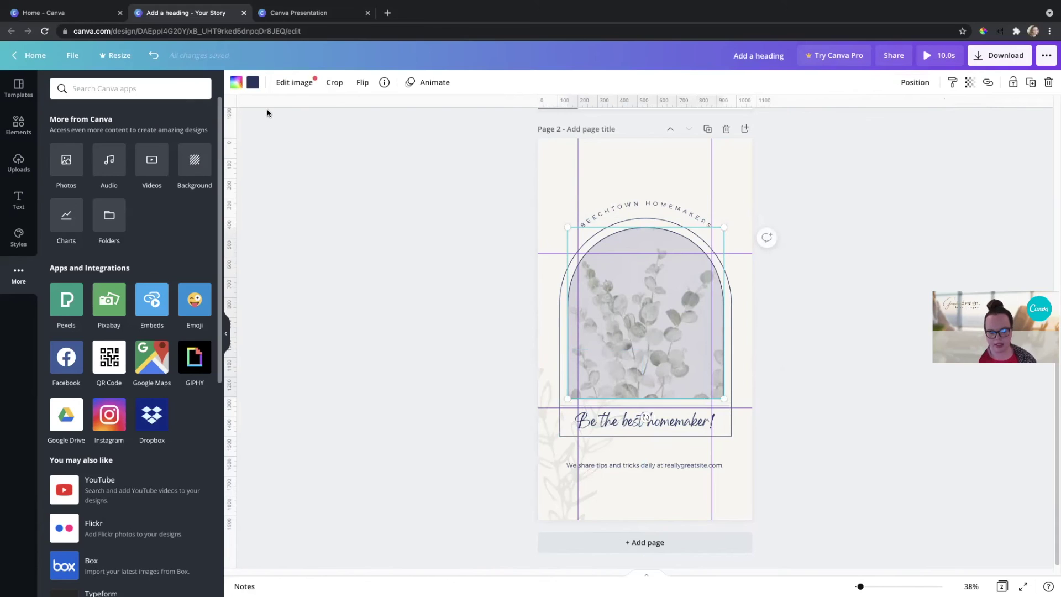
click(292, 84)
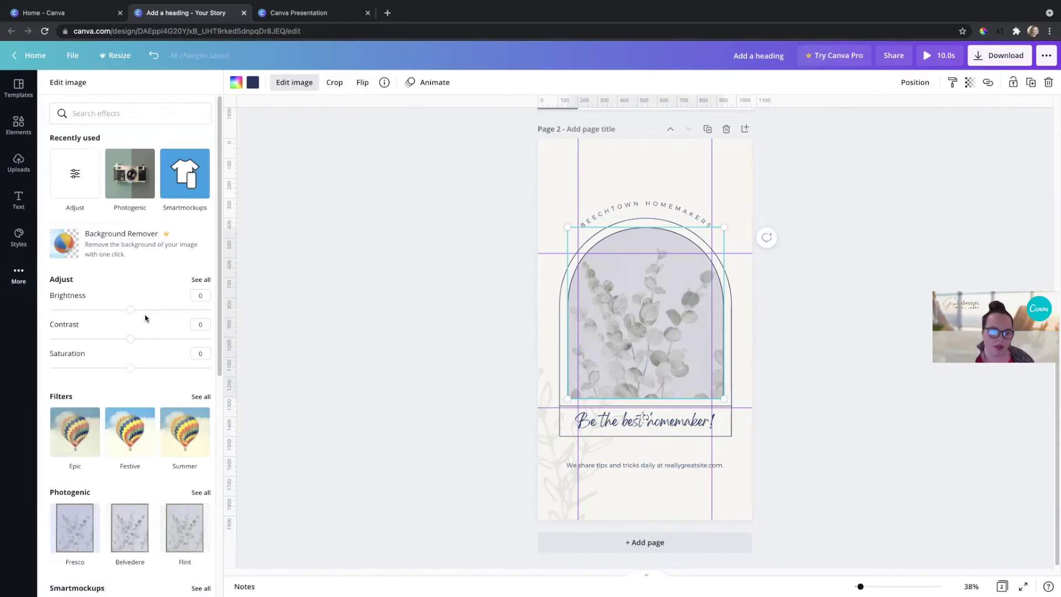
drag(130, 318, 127, 318)
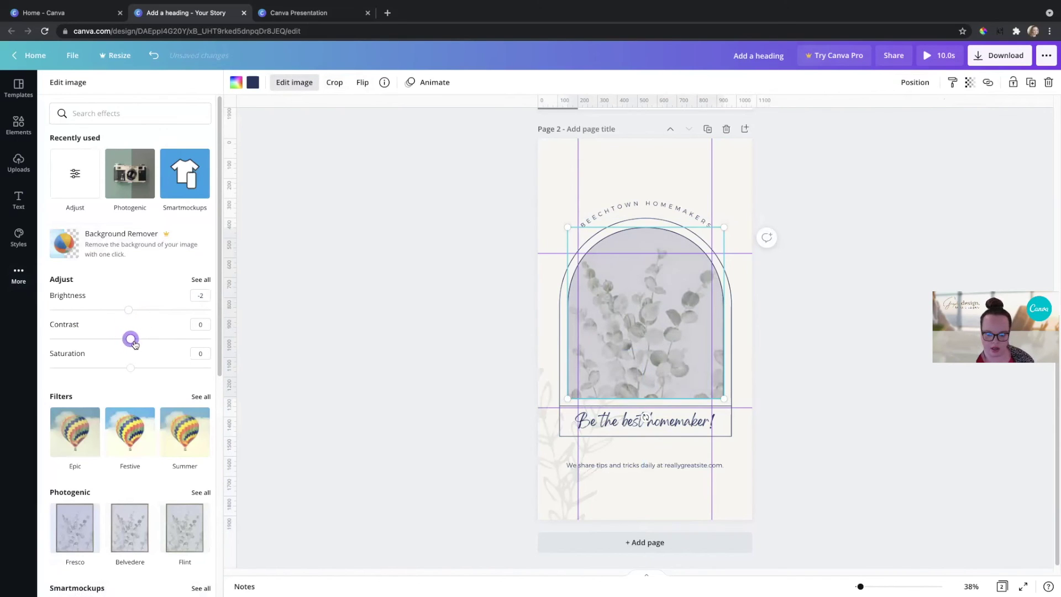
Examine the image effects and browse the full Smartmockups collection of phone, laptop and desktop mockups for the arched photo.
scroll(137, 377, down, 2)
scroll(137, 378, down, 3)
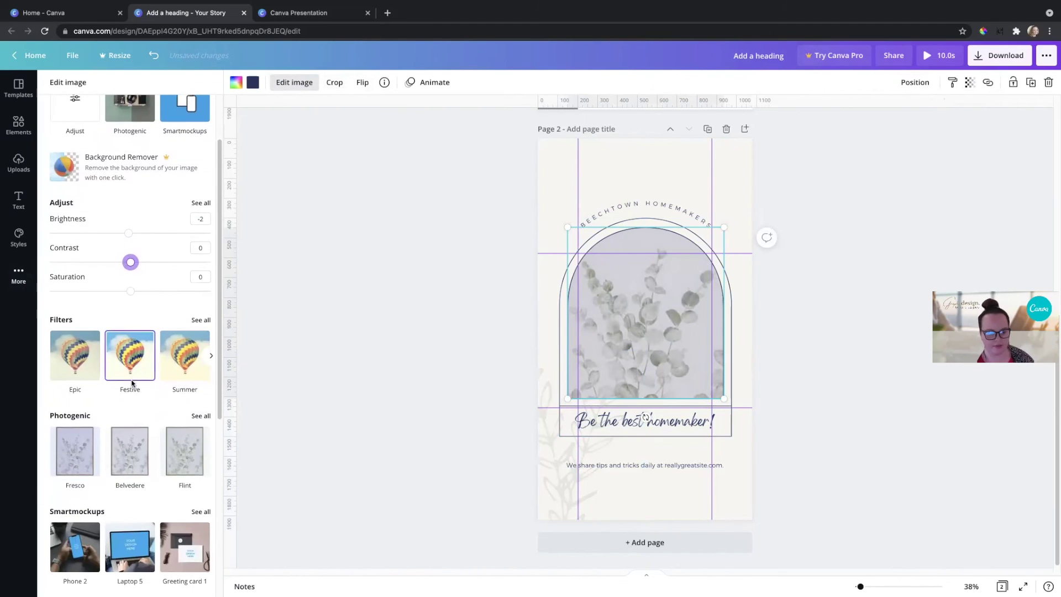
scroll(139, 373, down, 4)
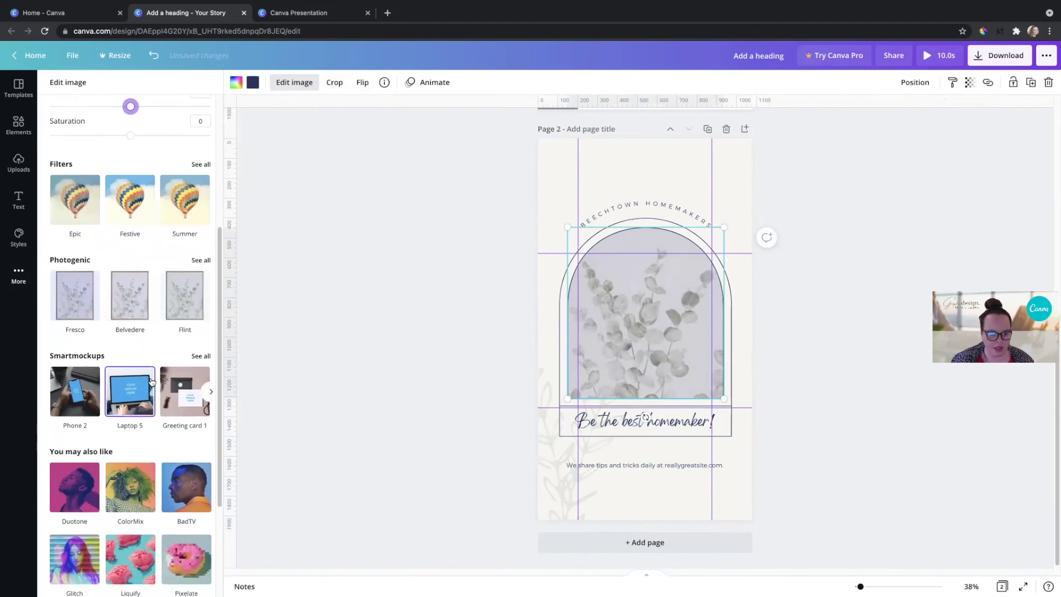
scroll(151, 365, up, 2)
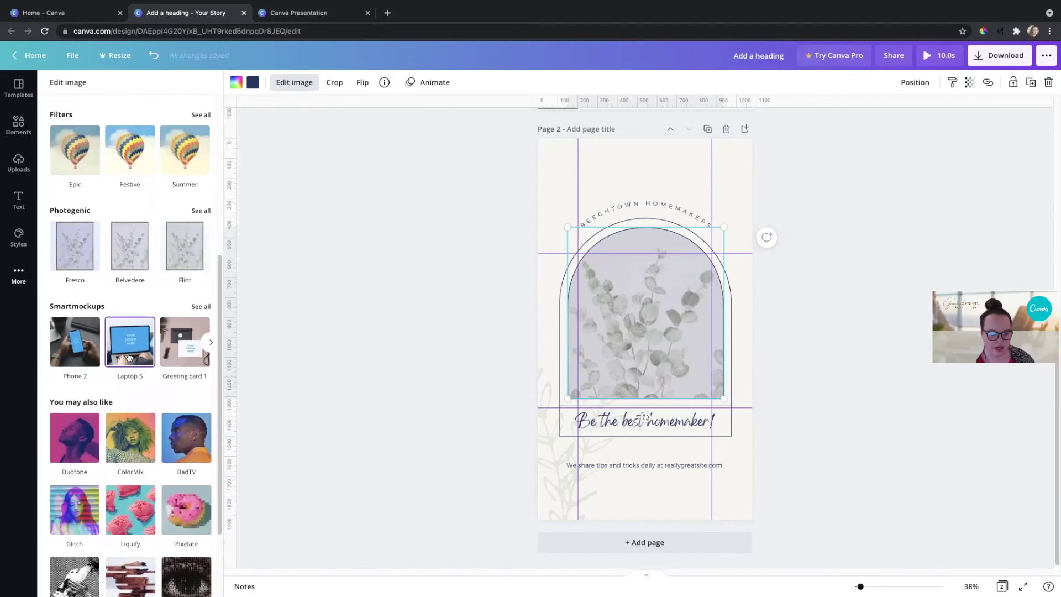
click(196, 307)
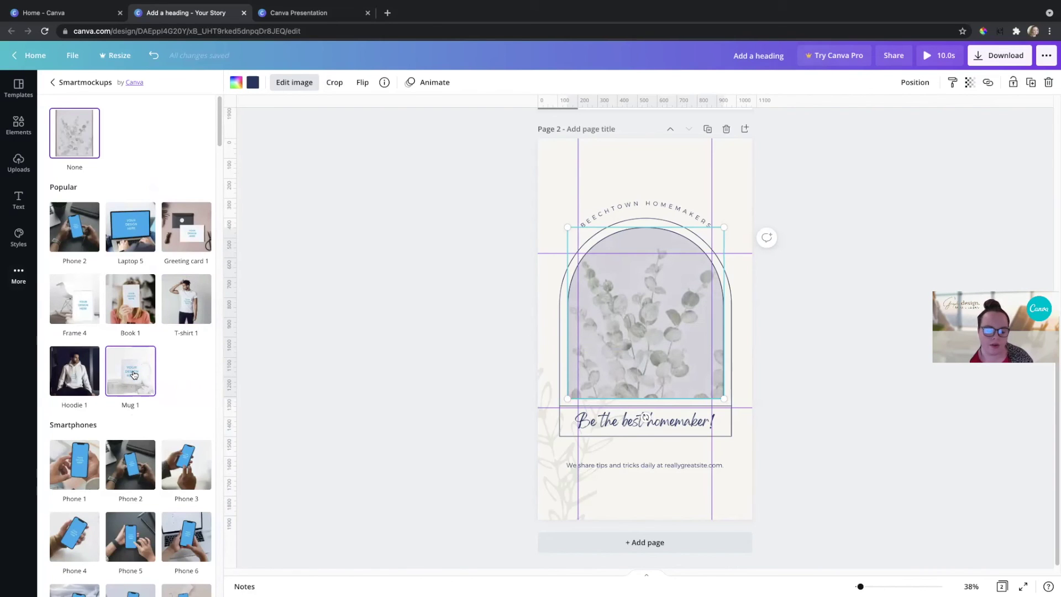
scroll(136, 376, down, 2)
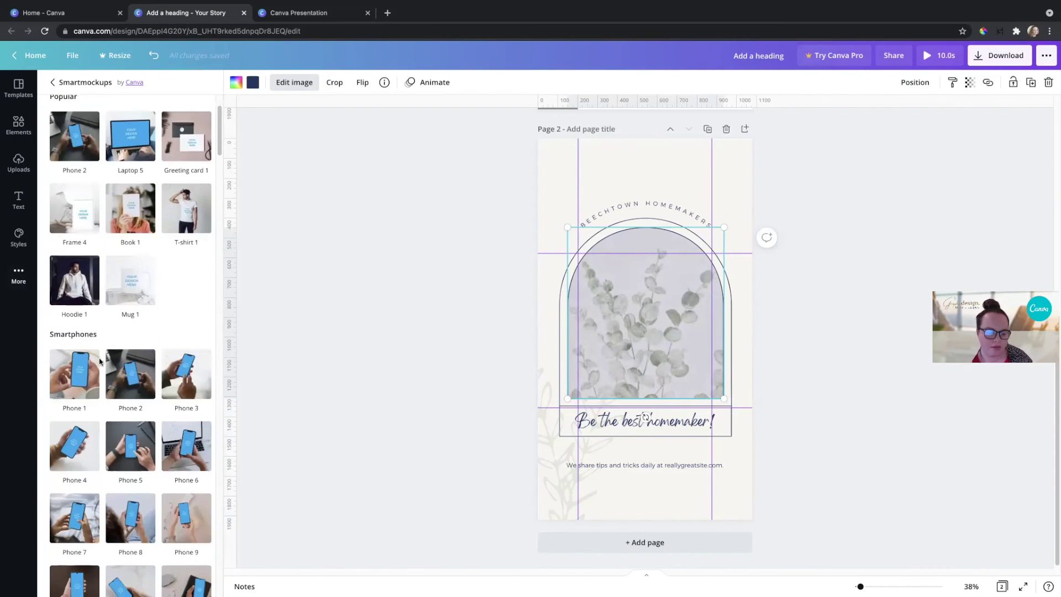
scroll(113, 340, down, 4)
scroll(127, 387, down, 8)
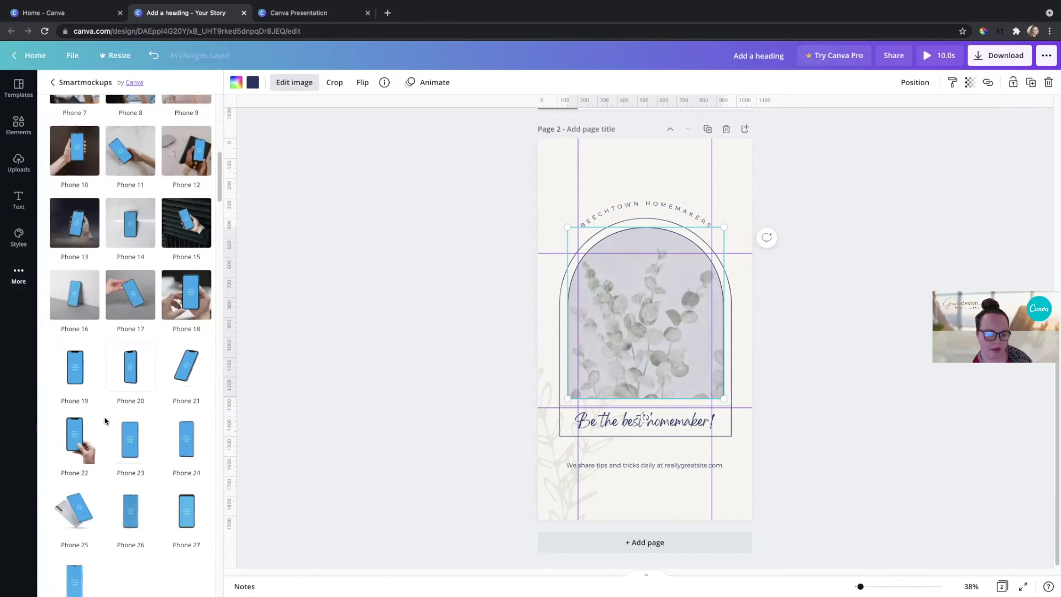
scroll(113, 440, down, 8)
scroll(121, 429, up, 2)
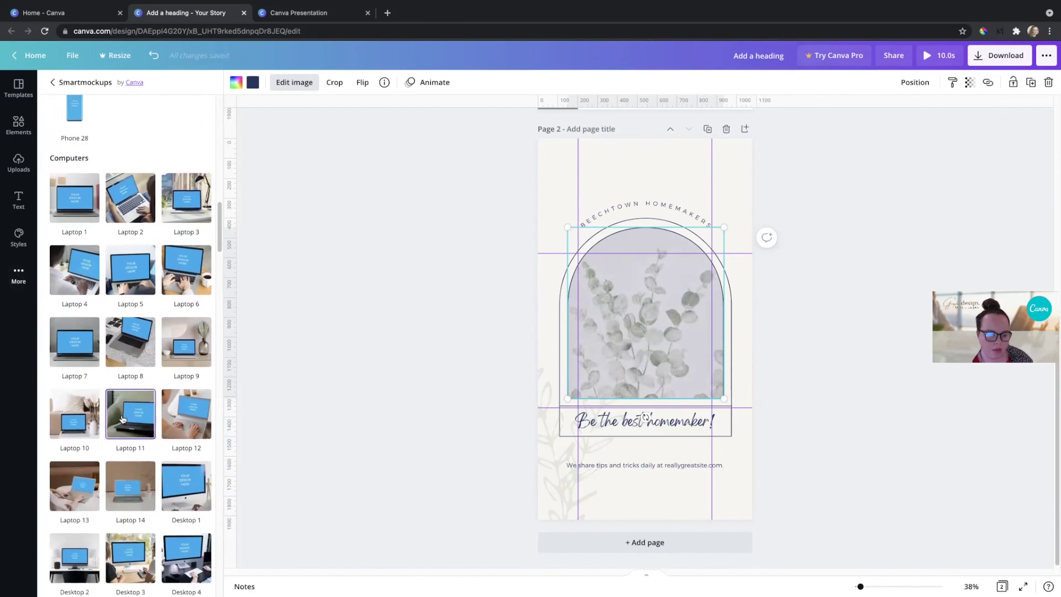
scroll(131, 503, down, 1)
scroll(131, 502, down, 1)
scroll(135, 497, down, 5)
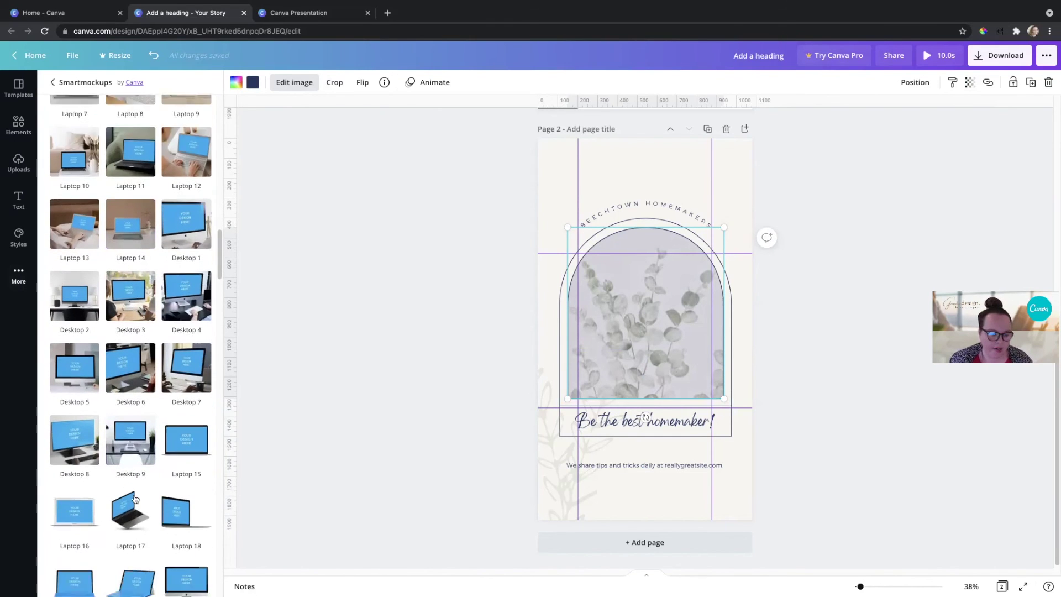
scroll(136, 487, up, 15)
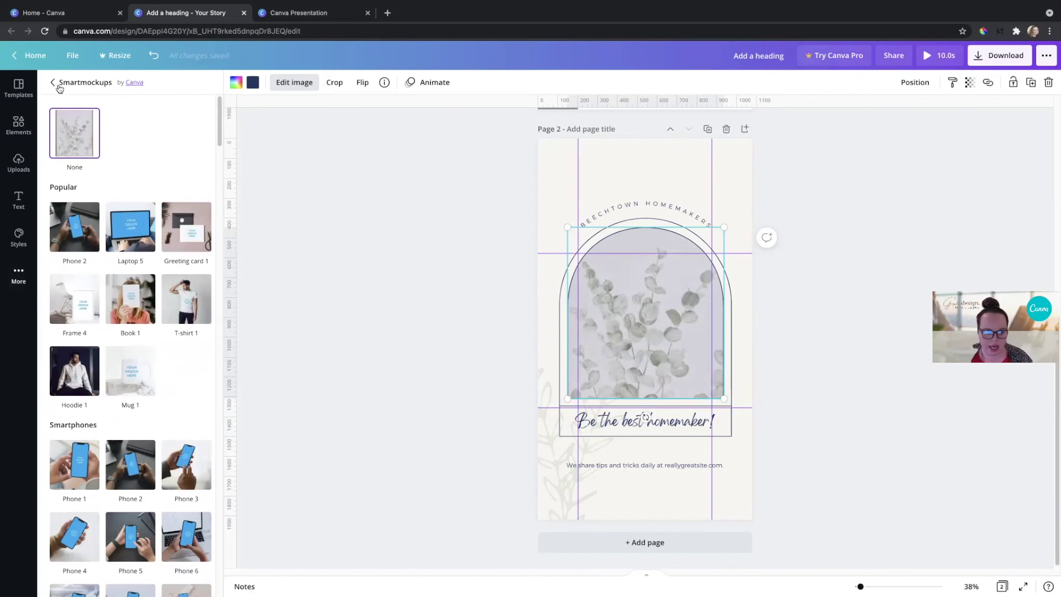
scroll(148, 427, down, 10)
scroll(147, 427, down, 15)
click(53, 83)
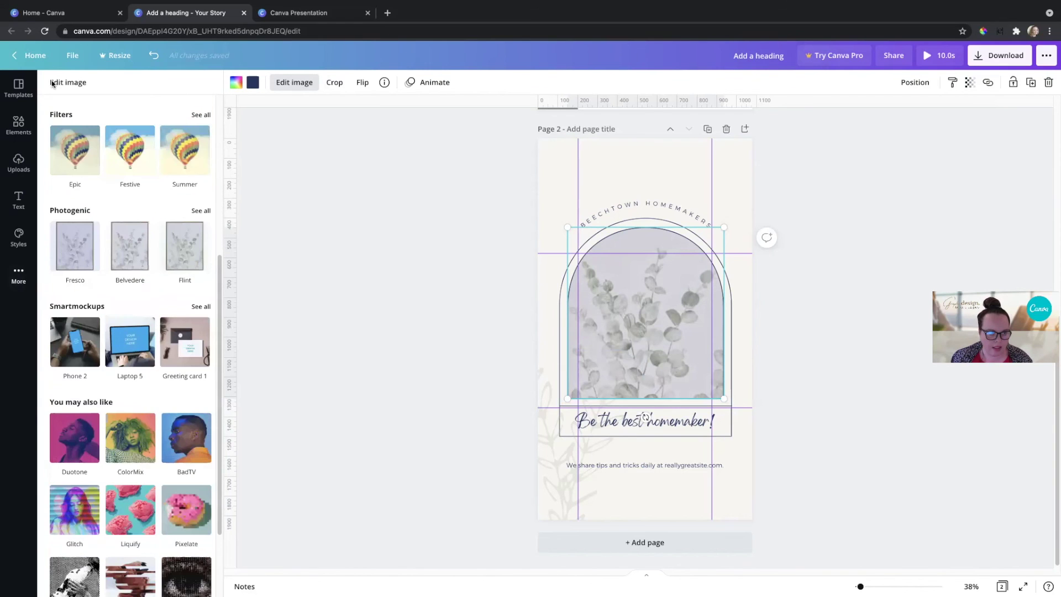
Try the Nordic, black-and-white, Dalliance and Peony filters on the arched eucalyptus photo.
scroll(142, 251, up, 5)
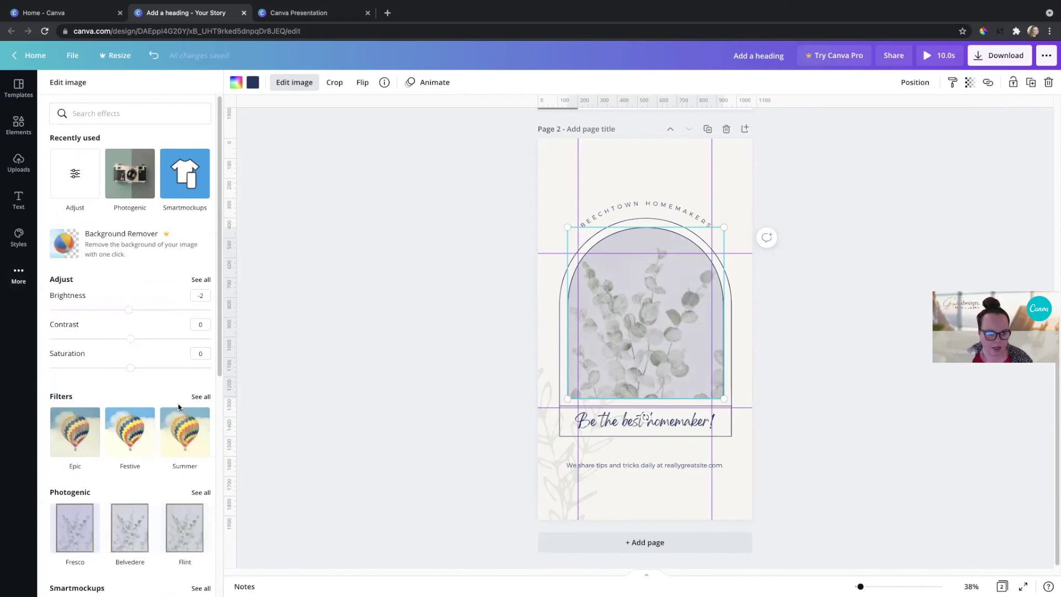
click(197, 399)
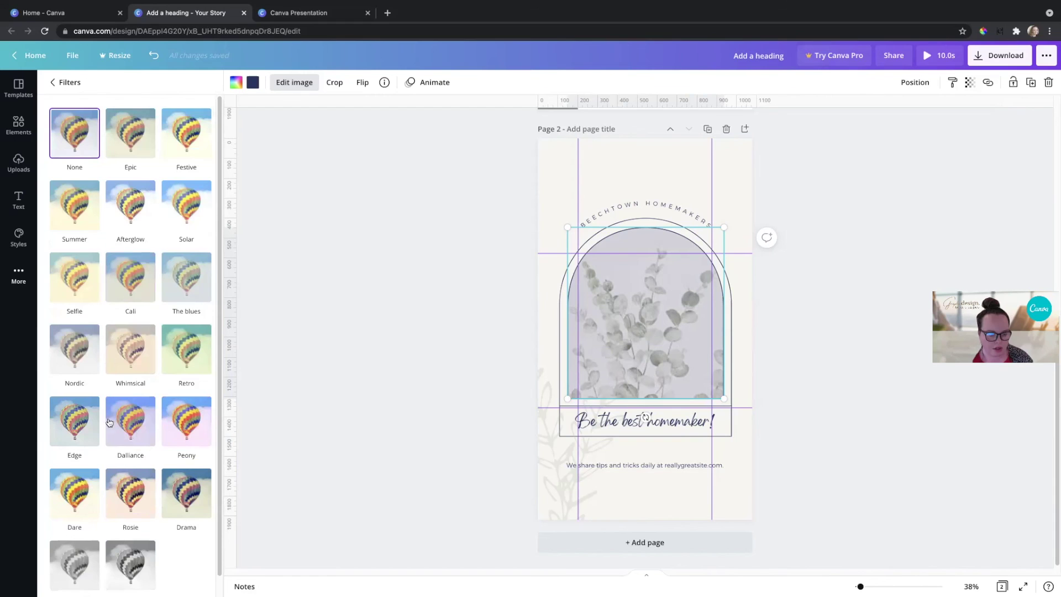
click(82, 366)
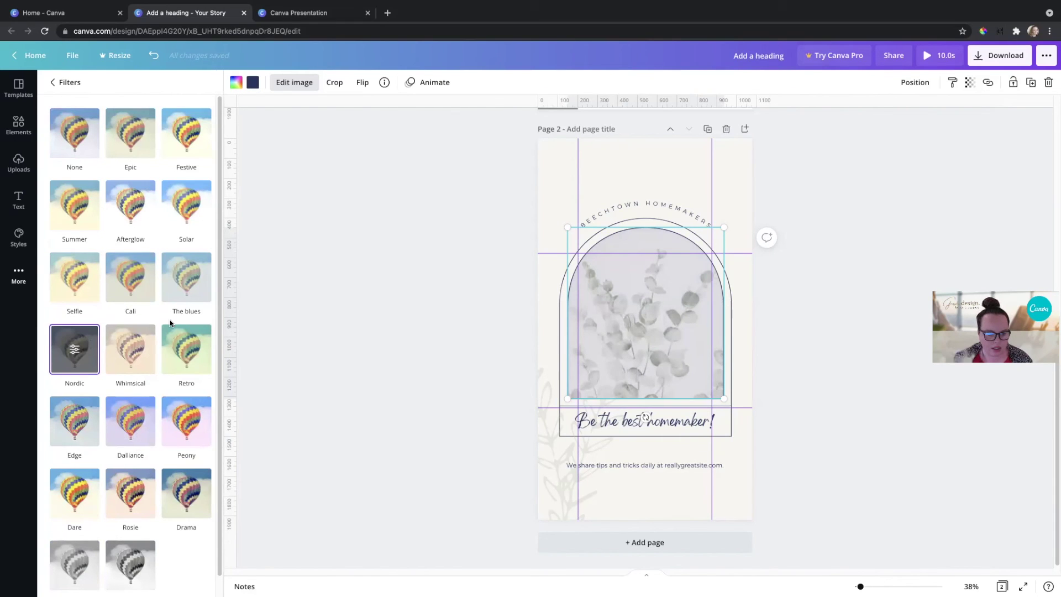
click(120, 555)
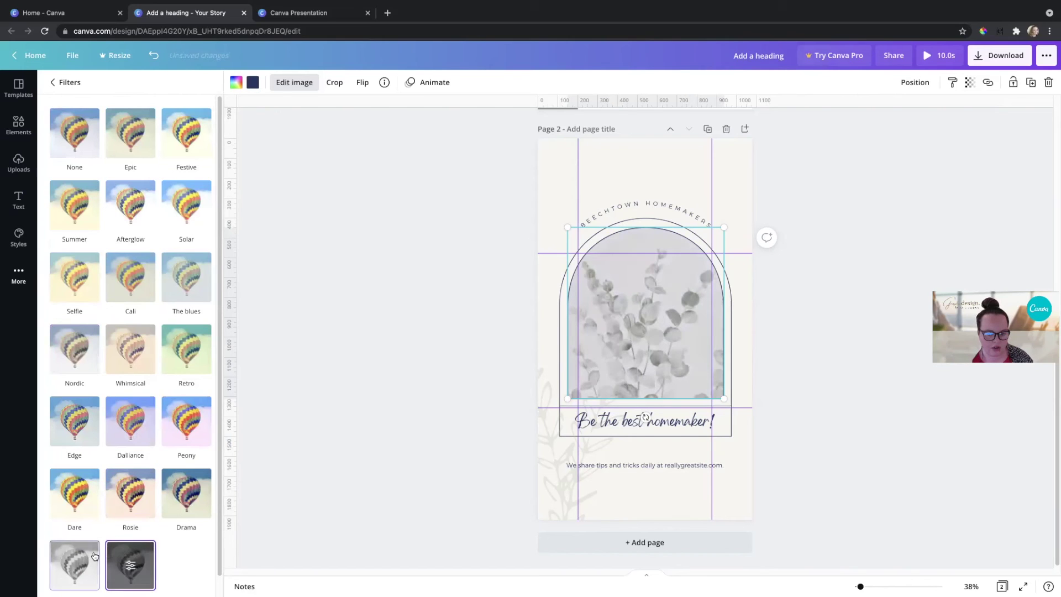
click(83, 365)
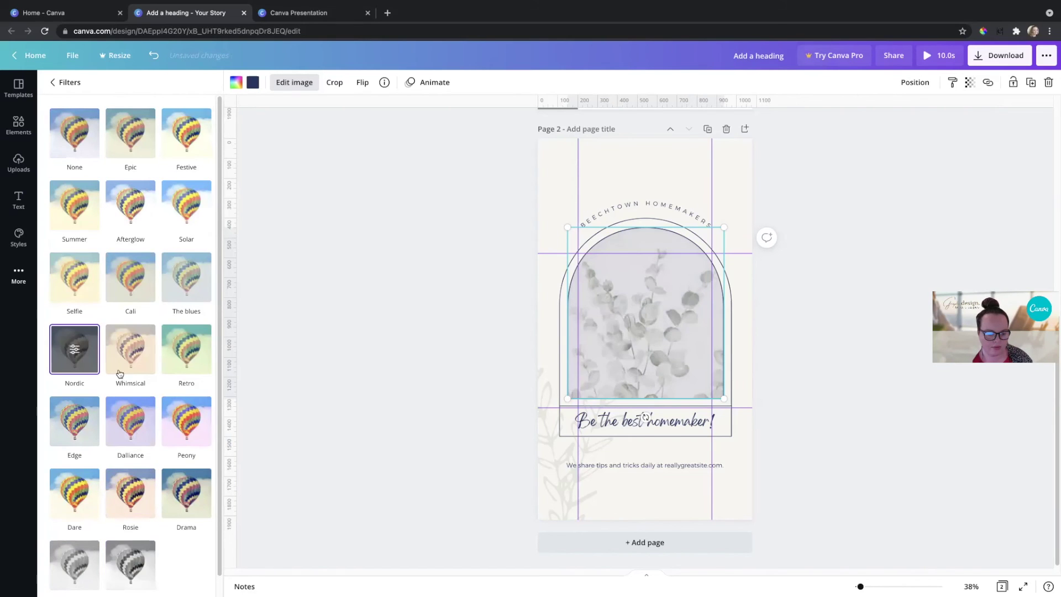
click(126, 415)
click(176, 437)
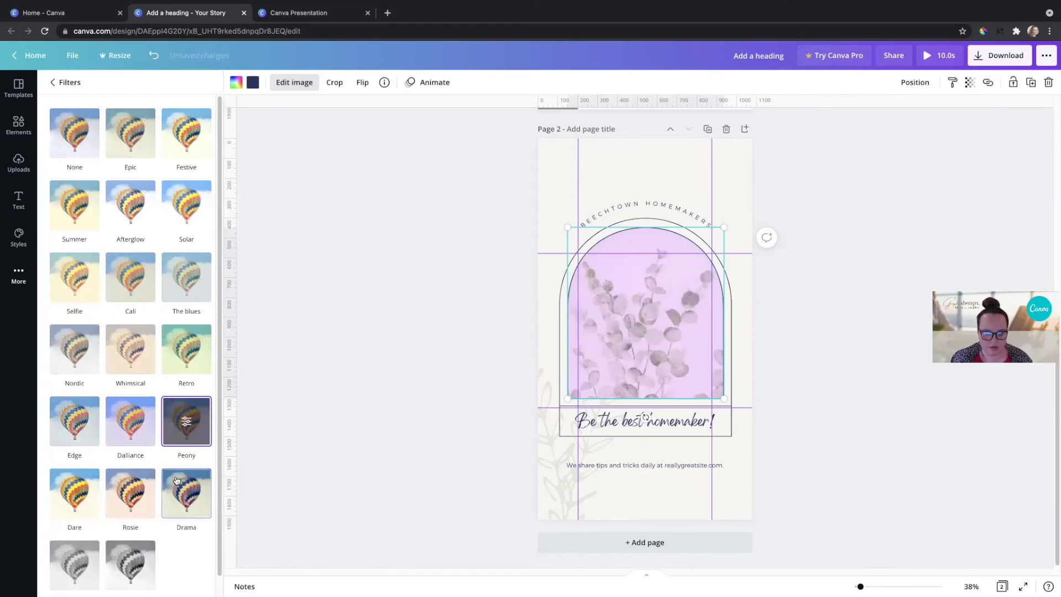
Apply the Nordic filter to the arched eucalyptus photo, reduce its intensity below 50, and deselect the photo.
click(84, 343)
click(78, 353)
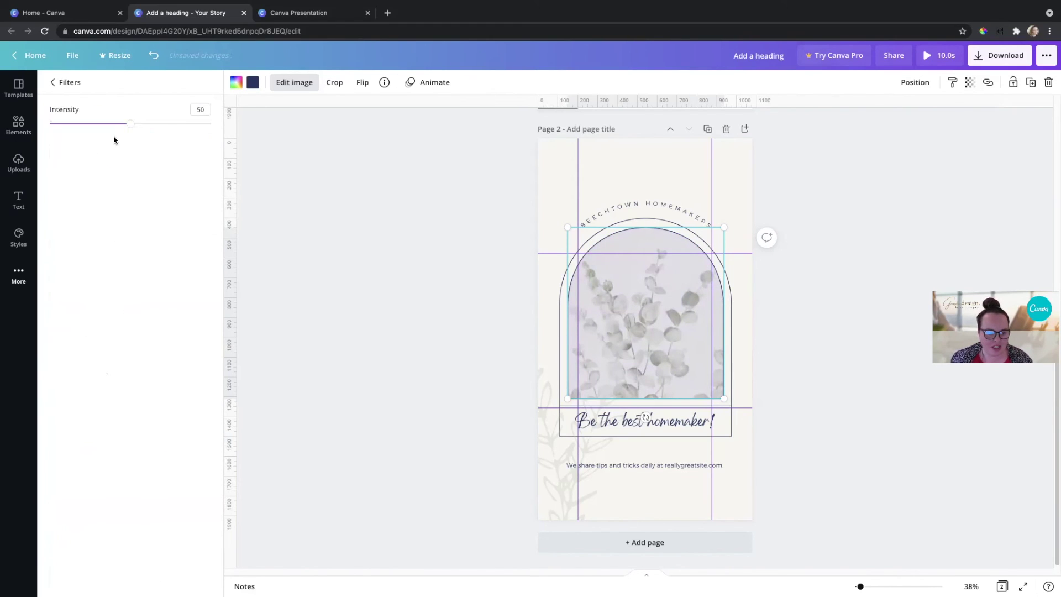
drag(135, 127, 110, 143)
click(49, 82)
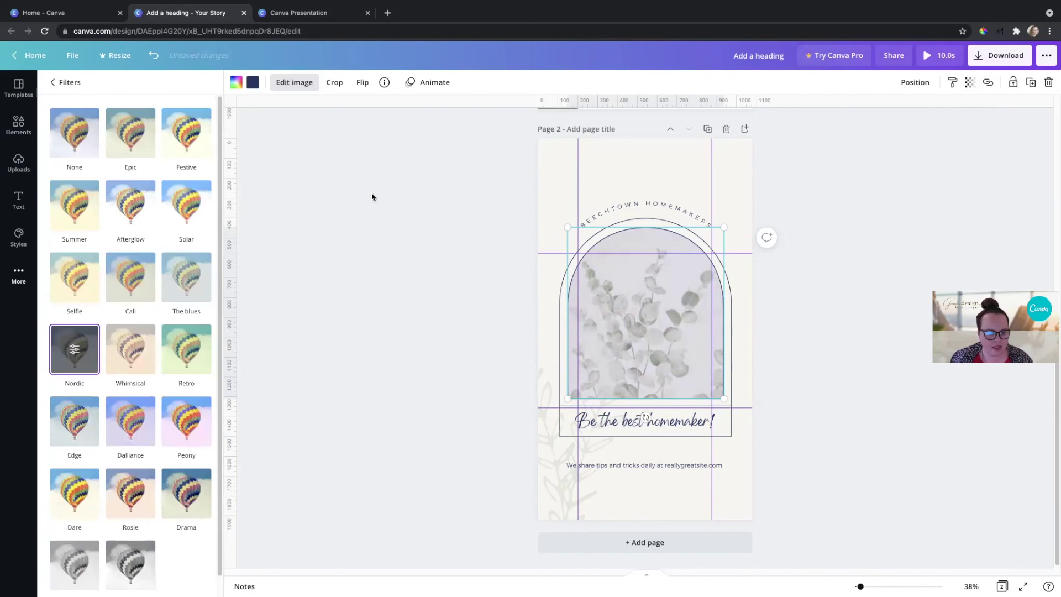
click(344, 279)
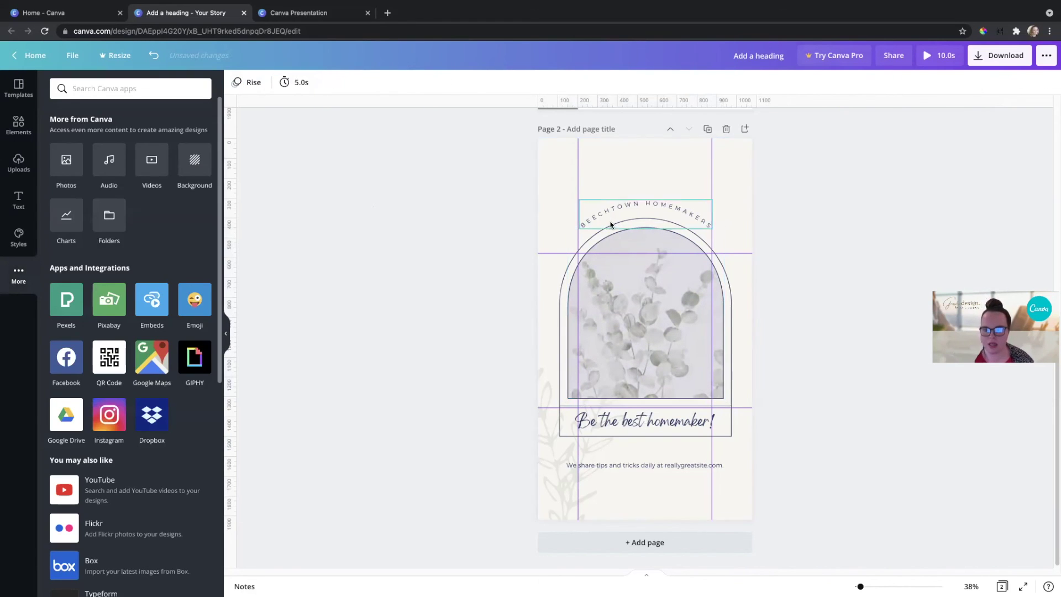
Examine the photo animations and the link options available for the arched eucalyptus photo.
click(616, 288)
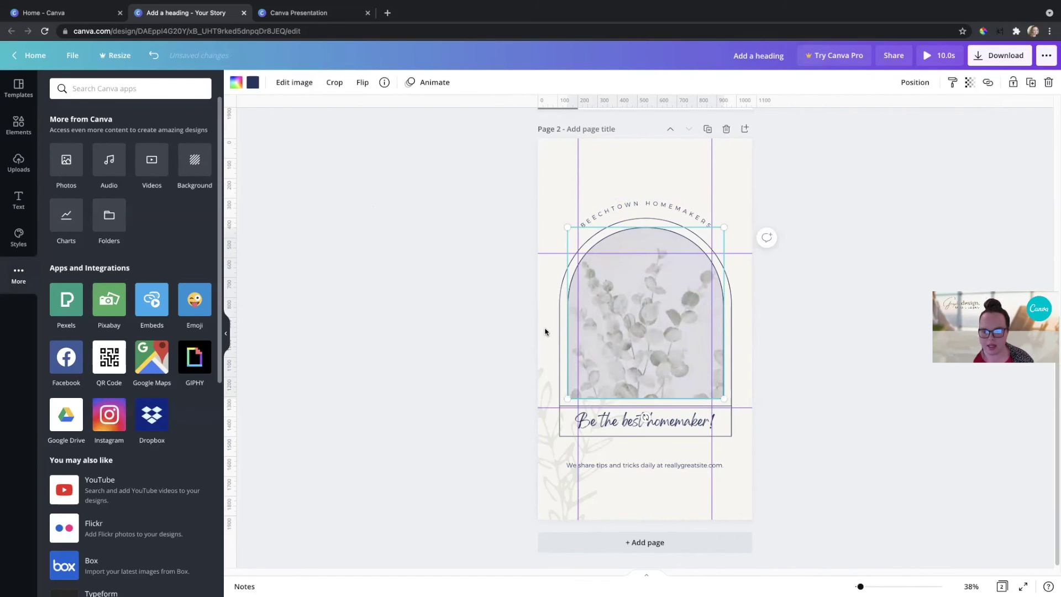
click(434, 82)
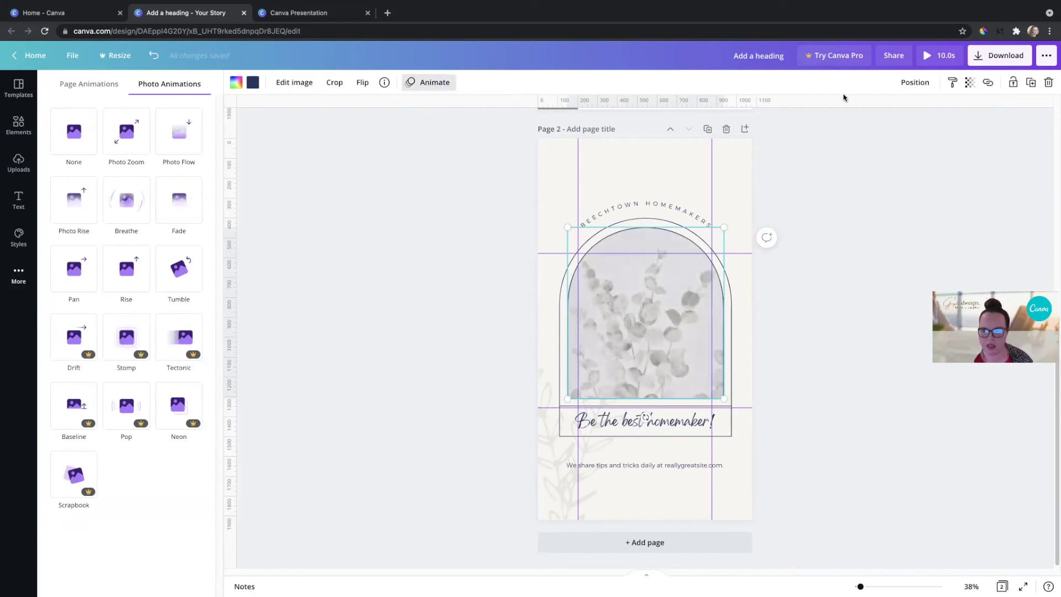
click(988, 83)
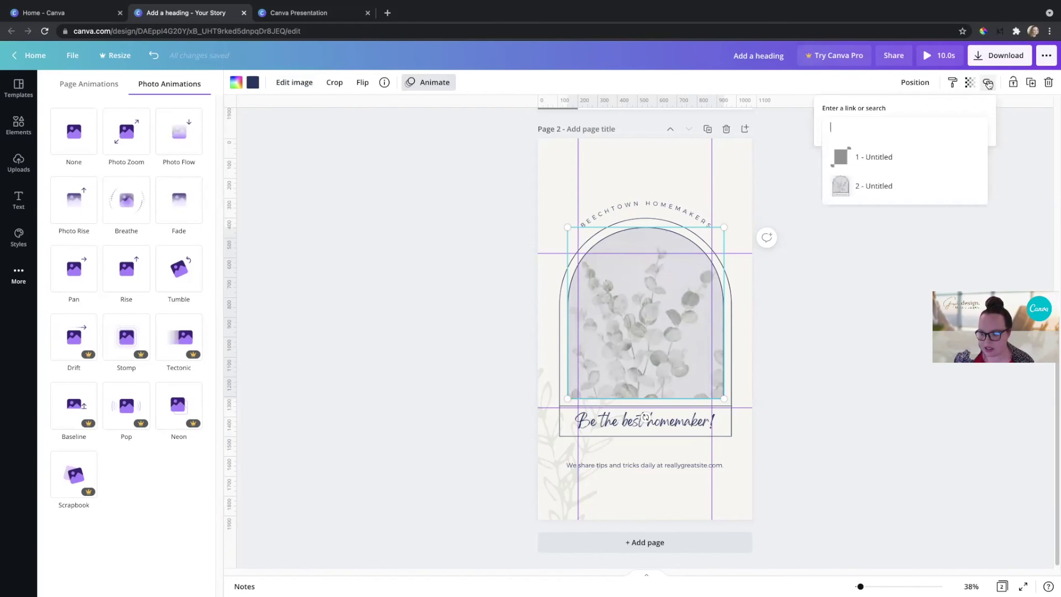
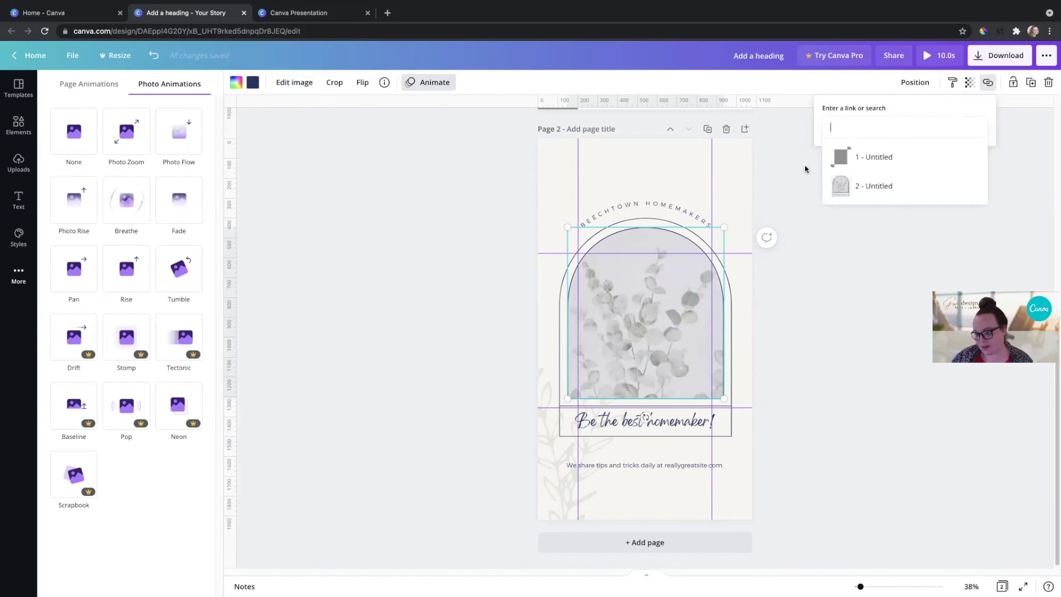
click(788, 154)
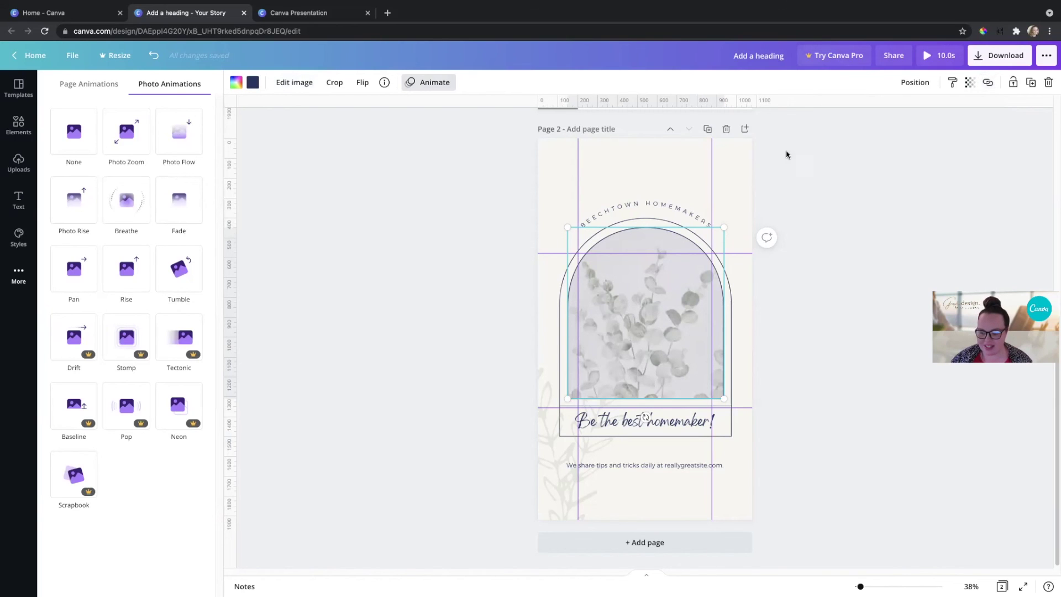
click(463, 176)
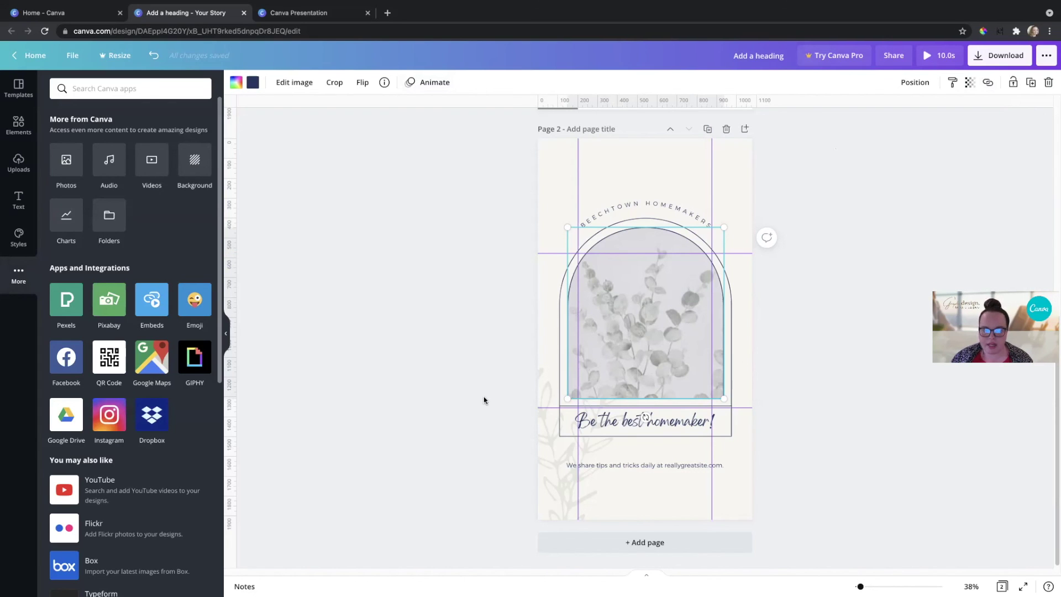
Copy the design's share link for editing, and switch the link permission to watch.
click(887, 59)
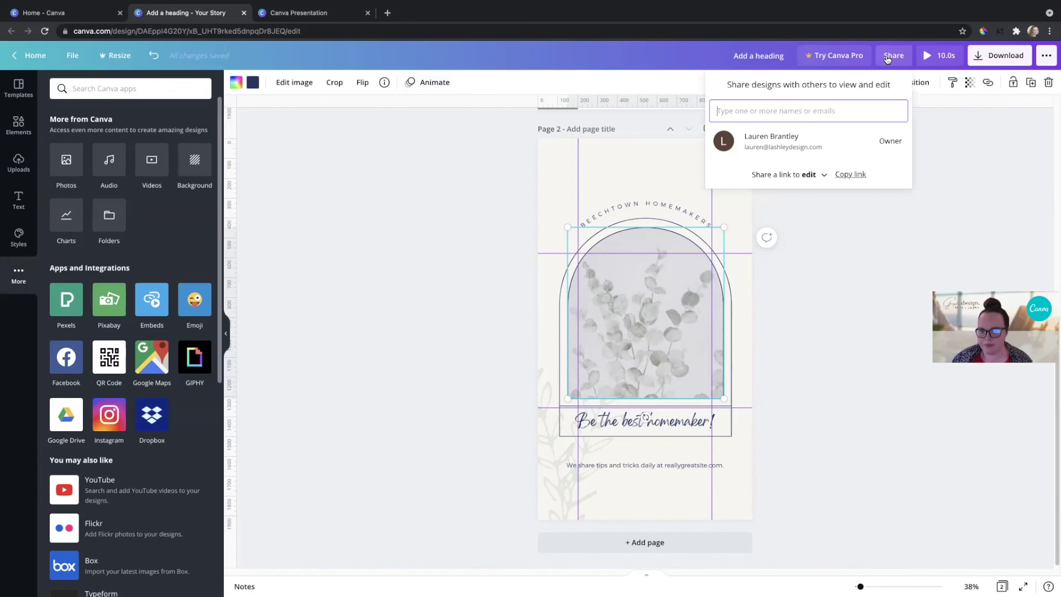
click(854, 176)
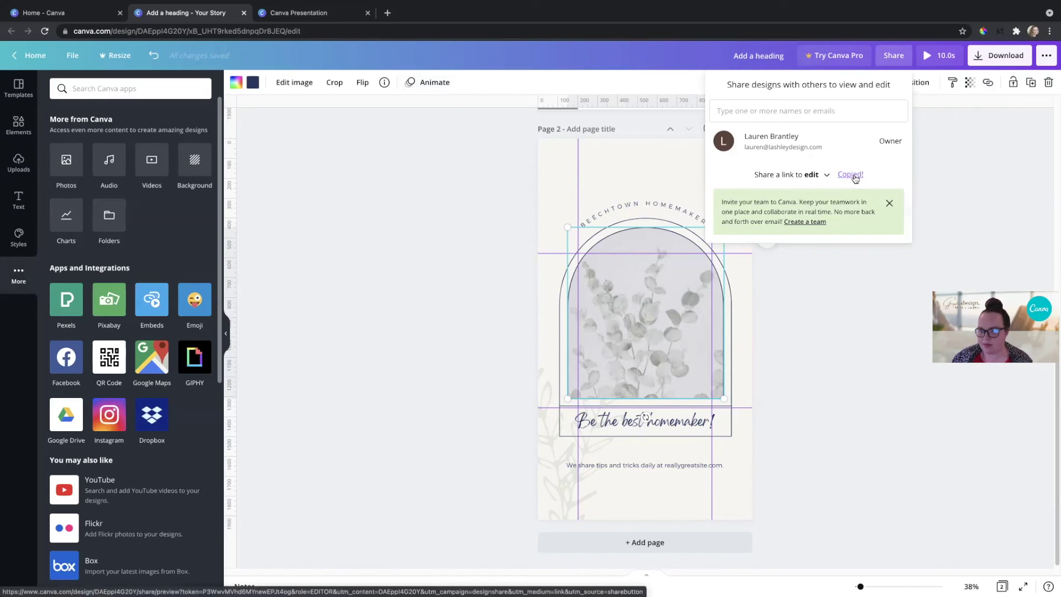
click(889, 203)
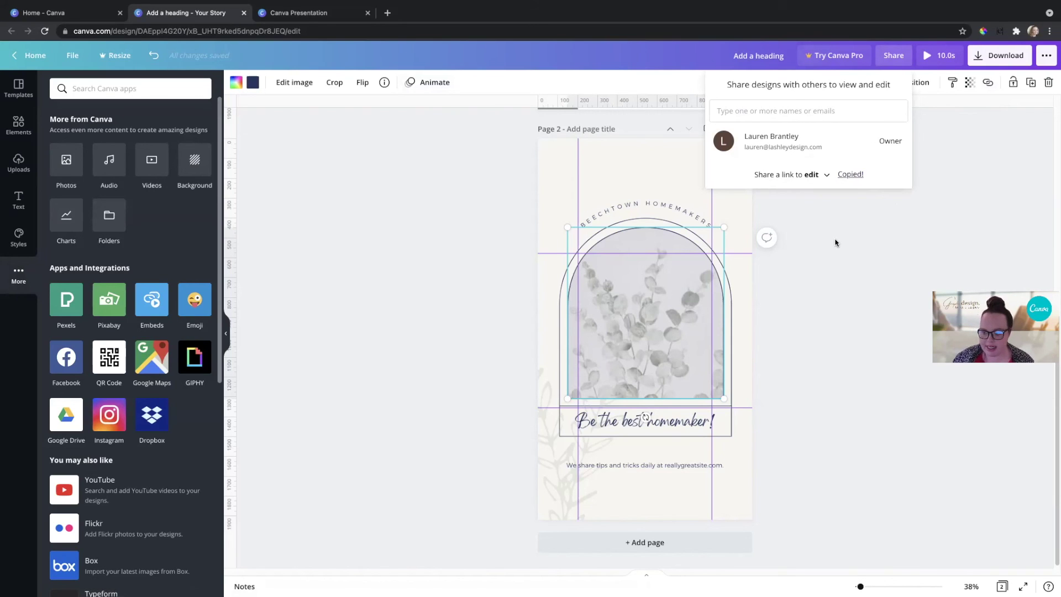
click(824, 175)
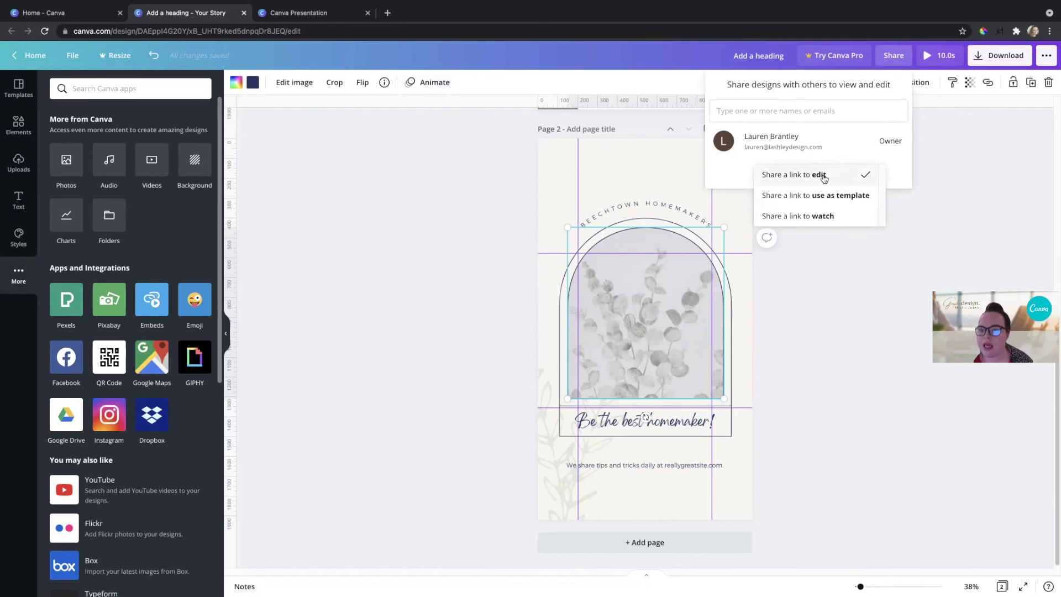
click(834, 216)
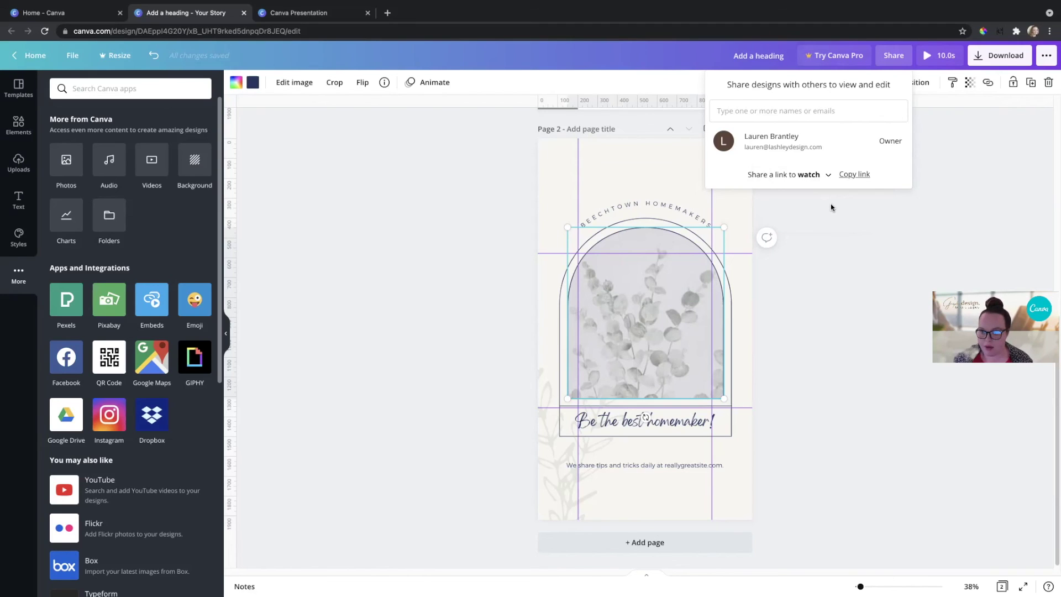
Copy the design's share link for watching, review the other link permissions, and close the sharing options.
click(850, 174)
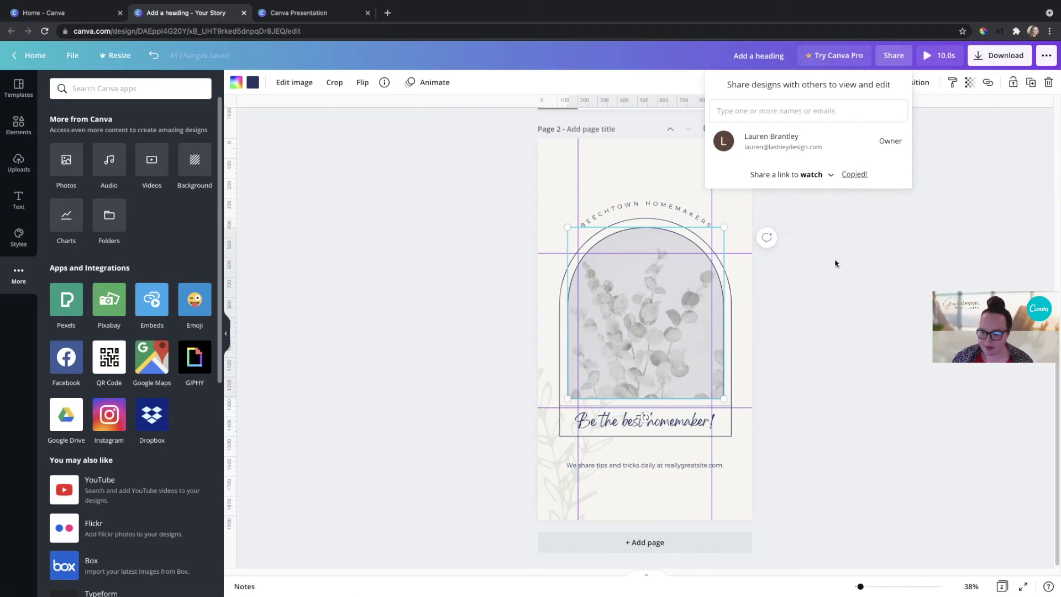
click(832, 174)
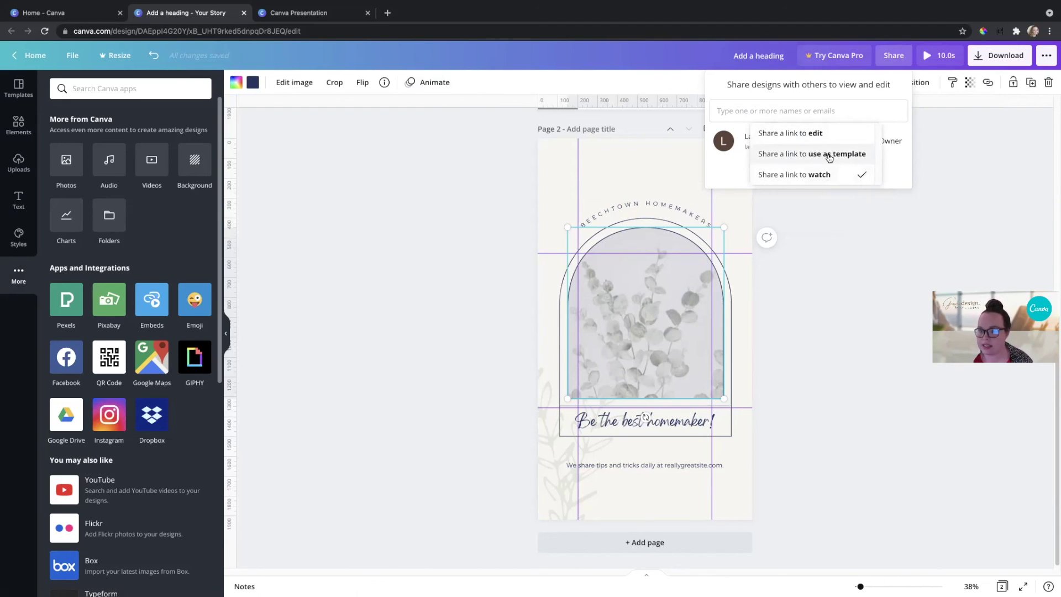
click(889, 175)
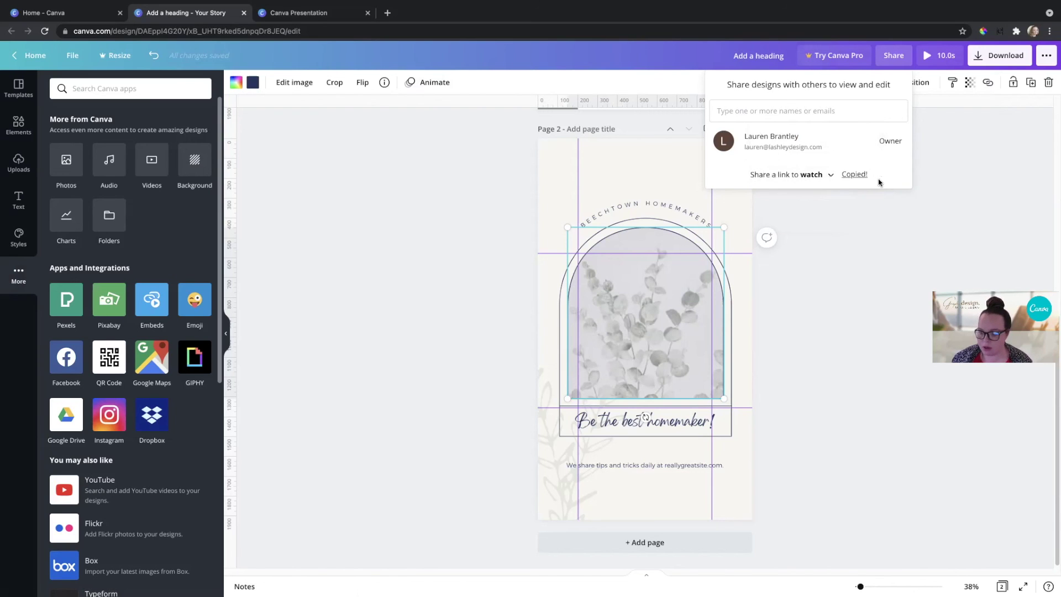
click(936, 147)
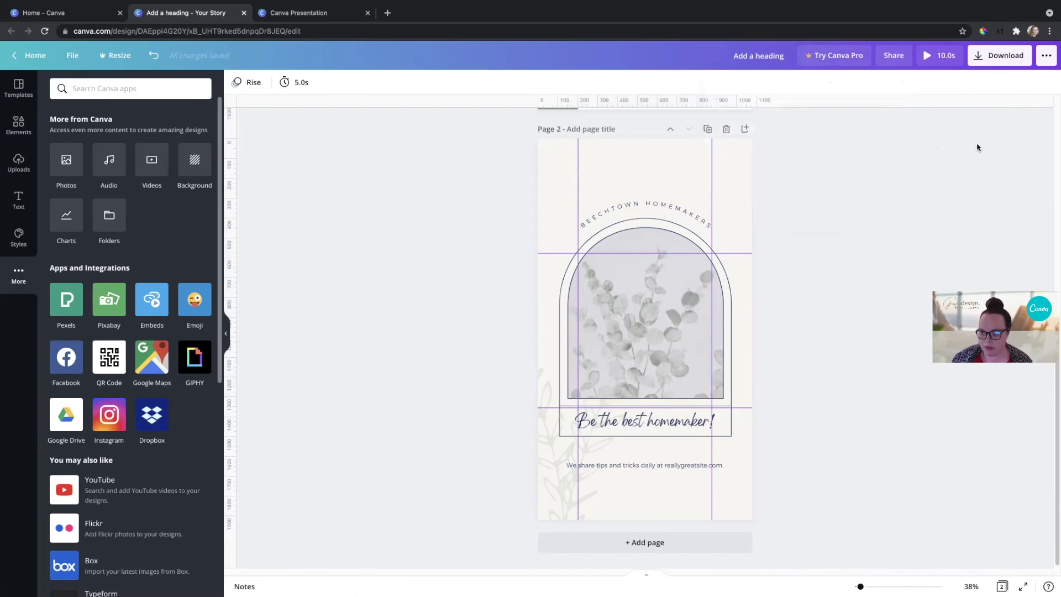
Examine the file types offered for downloading the two-page story design, without downloading it.
click(989, 62)
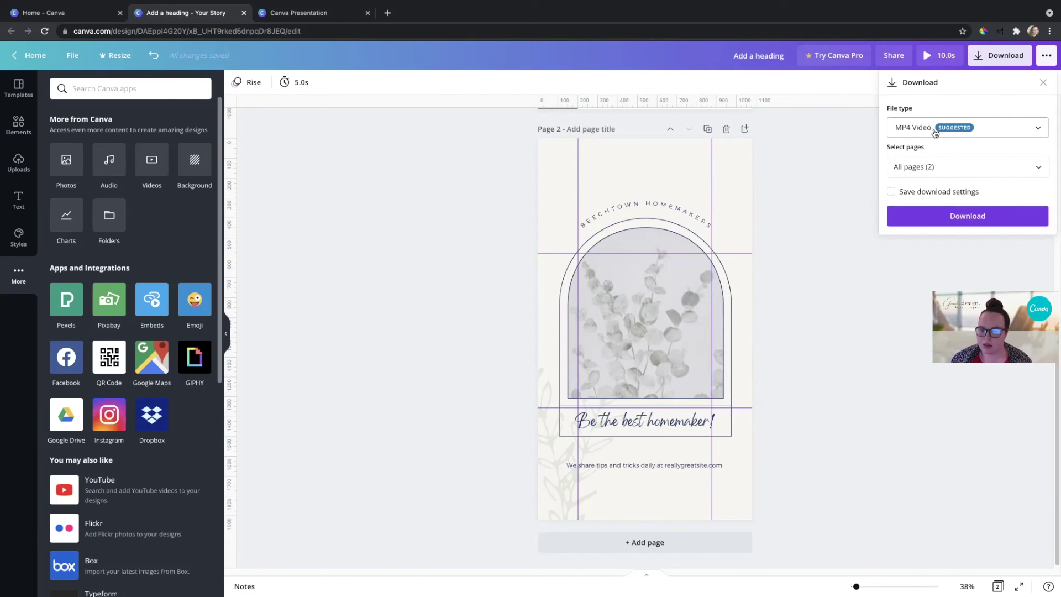
click(934, 133)
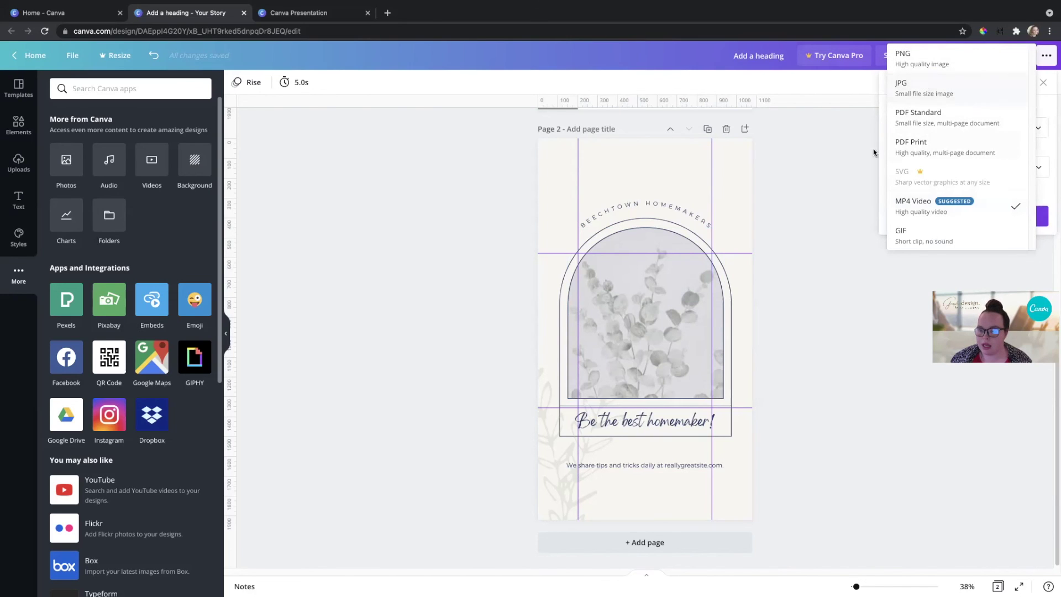
click(878, 120)
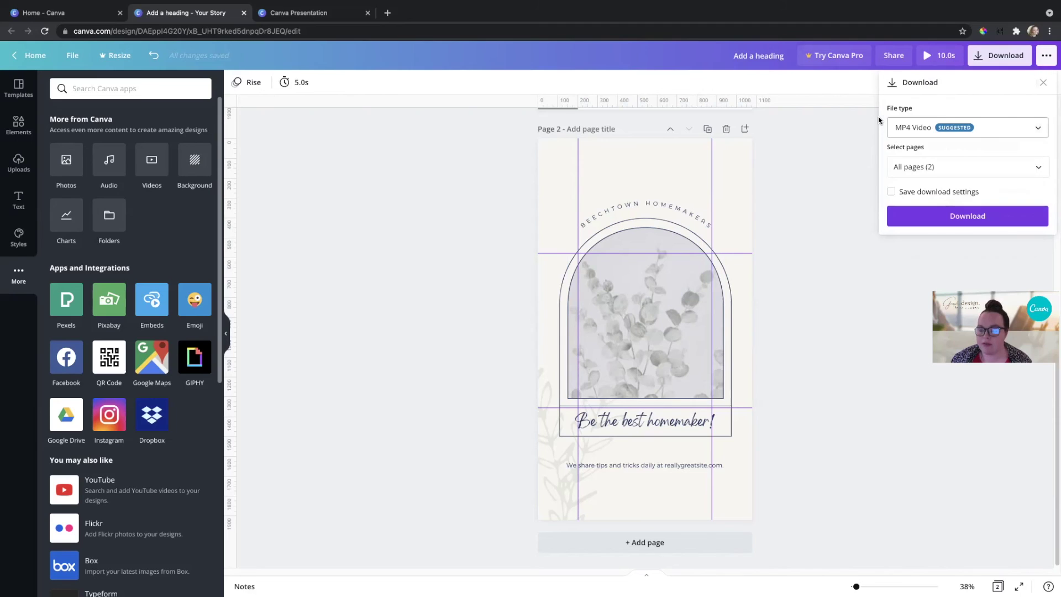
click(933, 136)
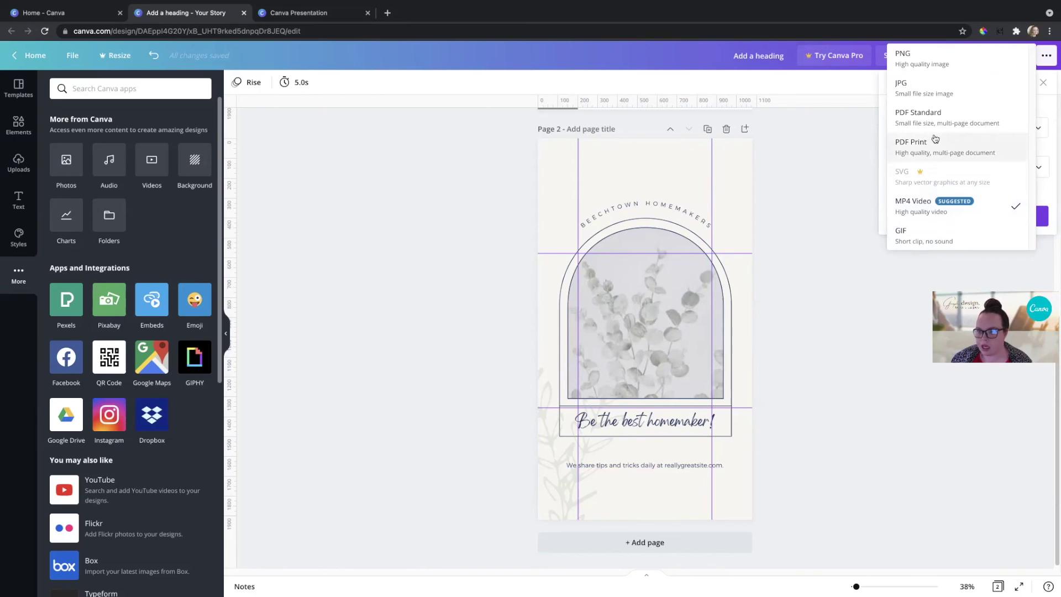
click(1044, 151)
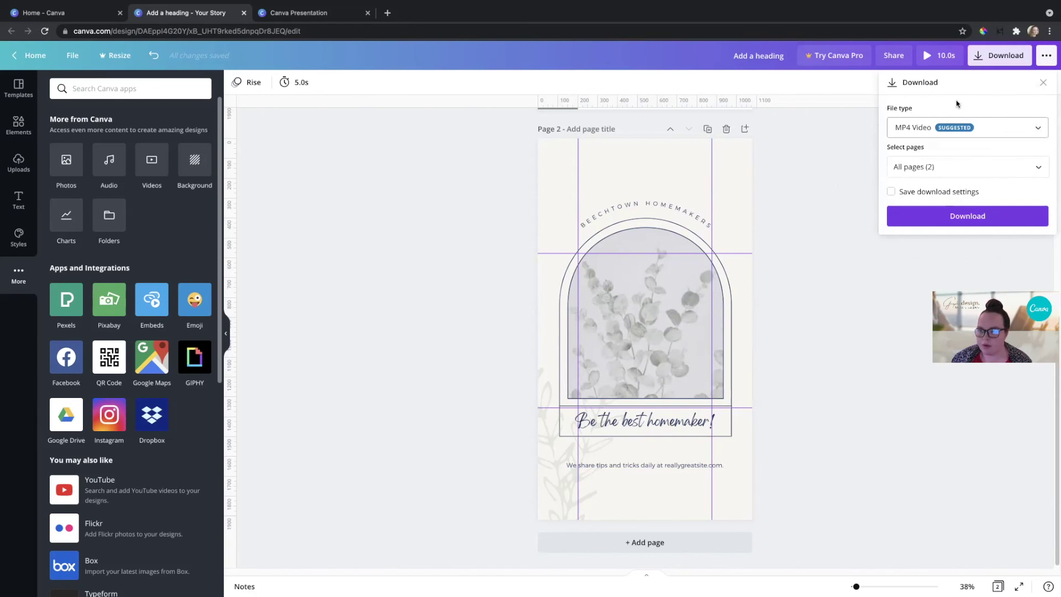
click(858, 128)
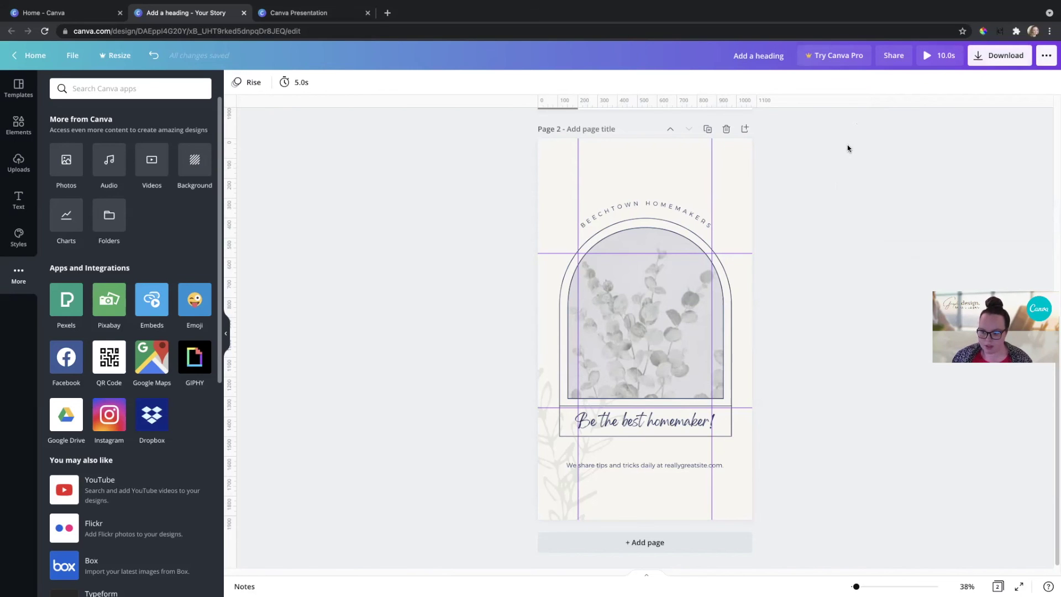
Exit full screen and advance the Canva Presentation from the Coming Up Next slide to the closing Thank You slide.
mouse_move(49, 11)
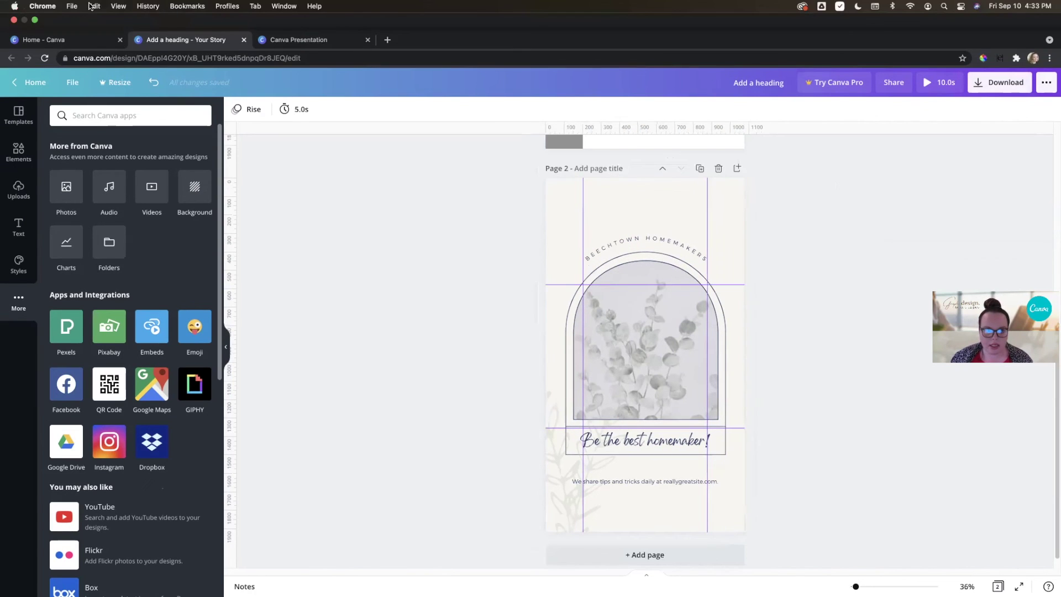
click(35, 20)
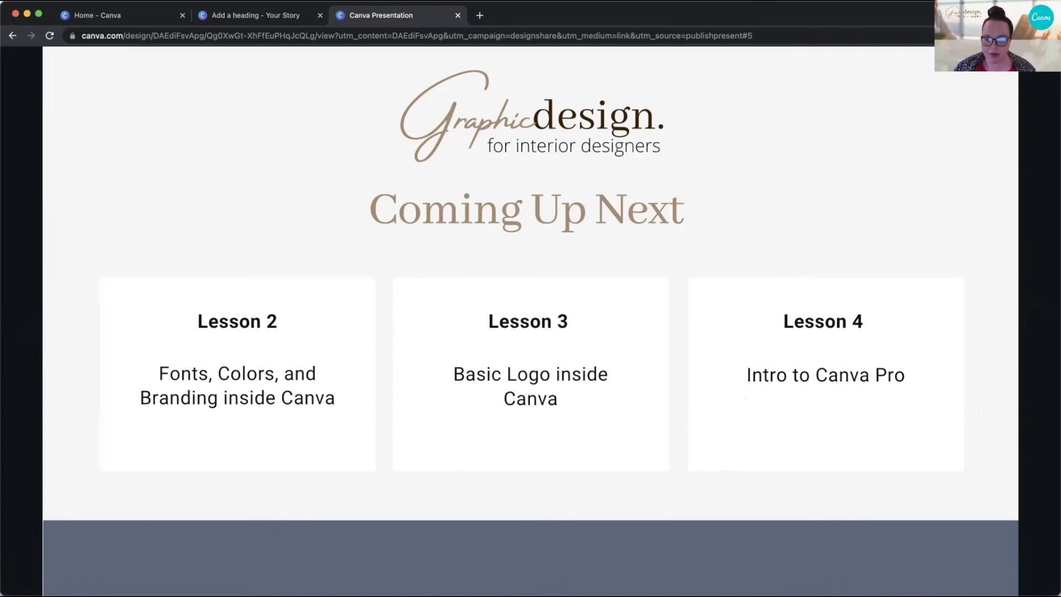
mouse_move(1020, 337)
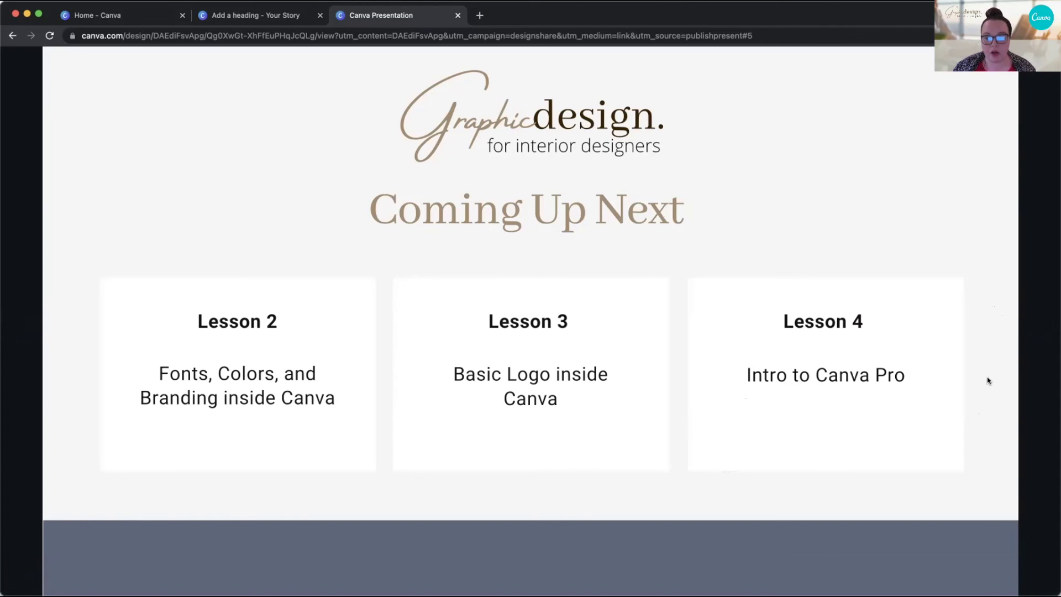
click(1023, 319)
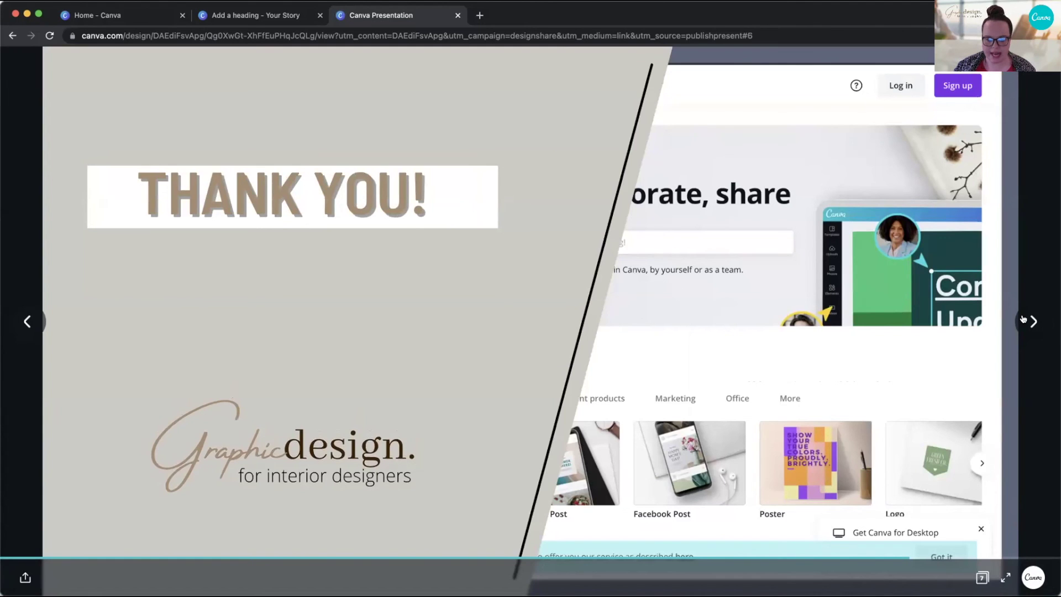
click(1022, 319)
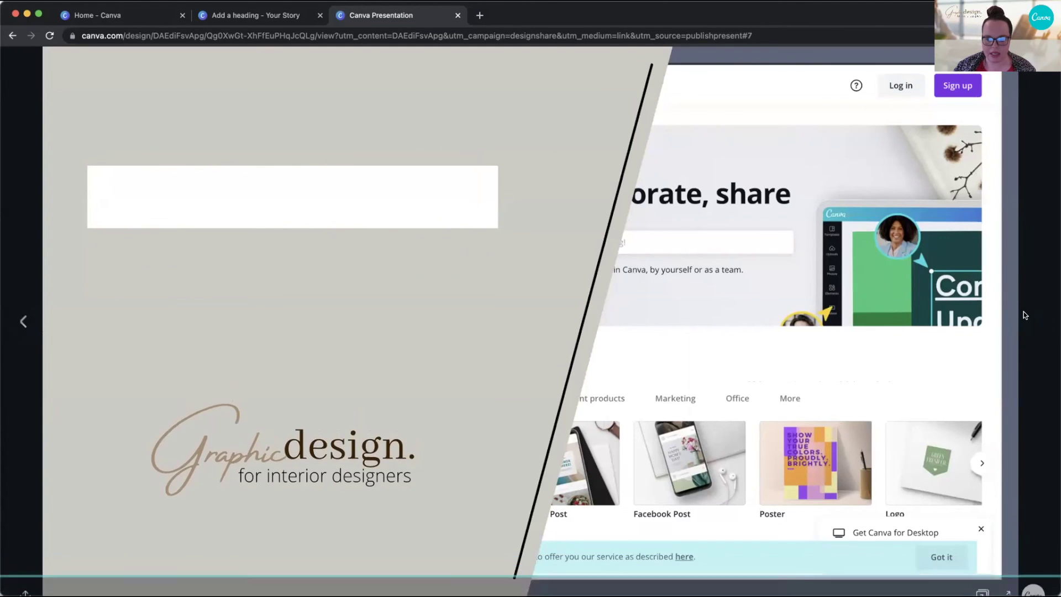